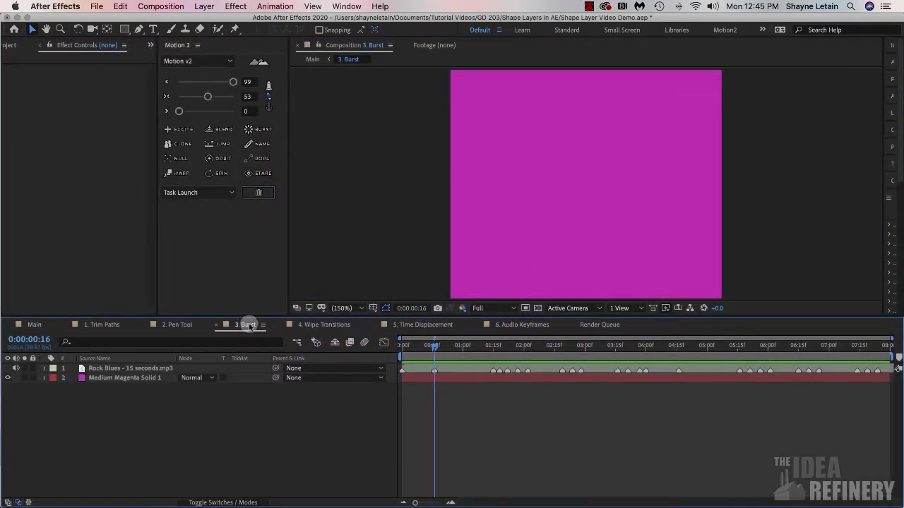
- Add a Motion 2 Burst shape layer above the magenta solid at 0:00:00:00 in the 3. Burst composition
{"action": "left_click", "coordinate": [142, 369]}
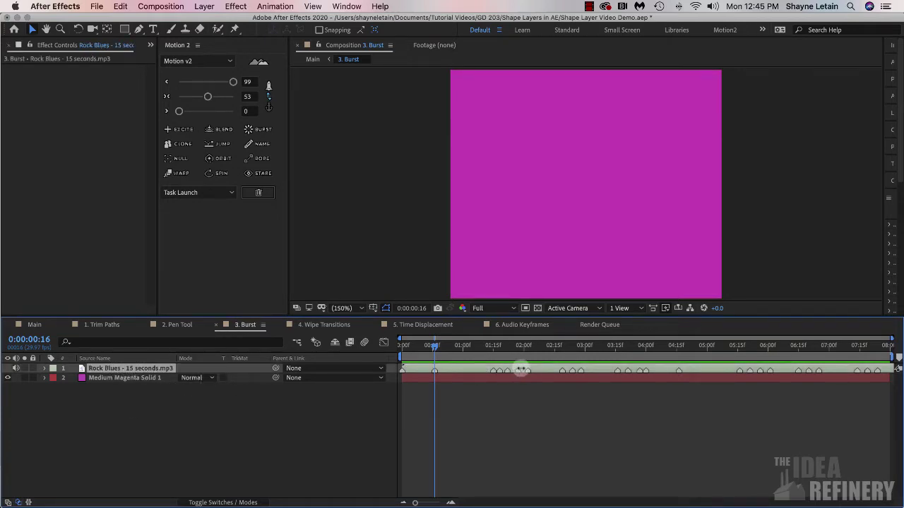
{"action": "left_click", "coordinate": [145, 378]}
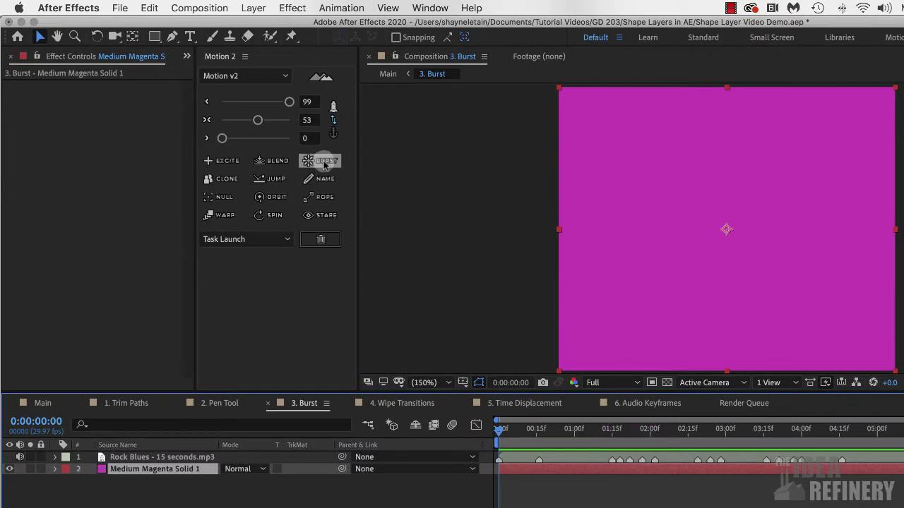
{"action": "left_click", "coordinate": [324, 164]}
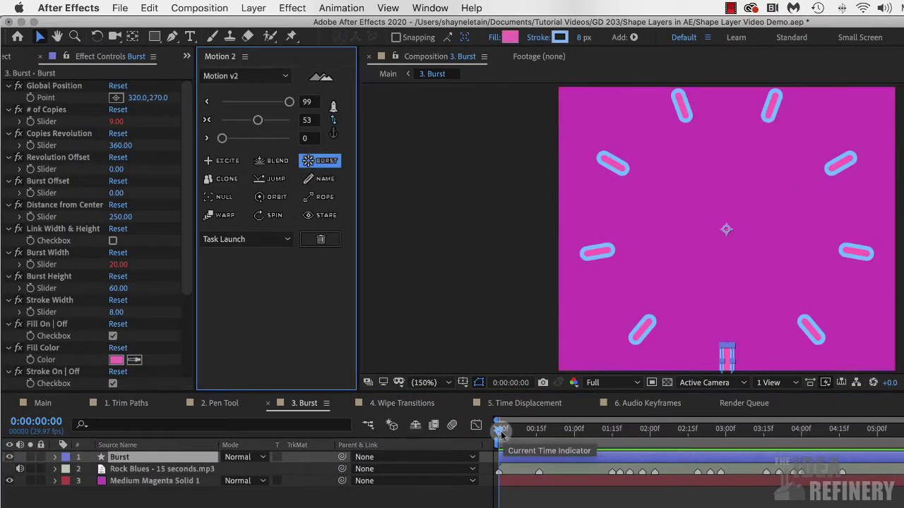
{"action": "mouse_move", "coordinate": [500, 434]}
{"action": "left_mouse_down"}
{"action": "mouse_move", "coordinate": [541, 429]}
{"action": "mouse_move", "coordinate": [492, 430]}
{"action": "left_mouse_up"}
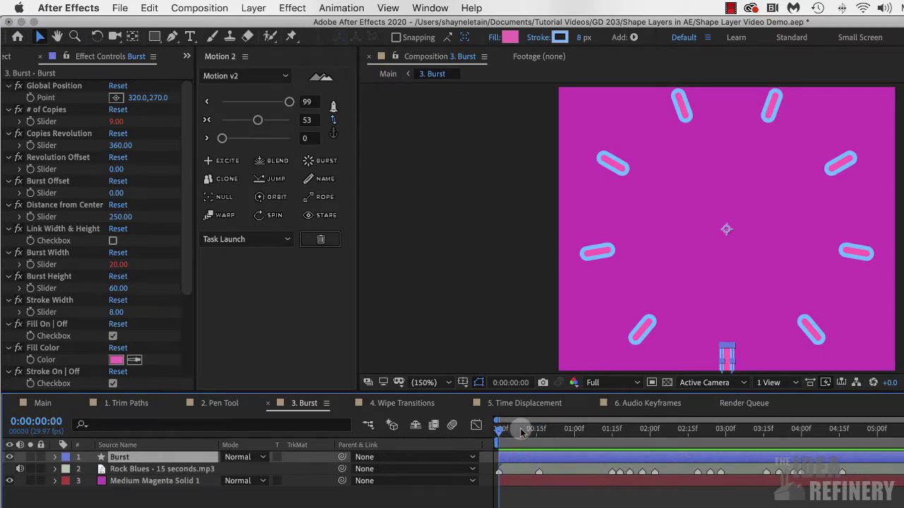
{"action": "left_click", "coordinate": [782, 349]}
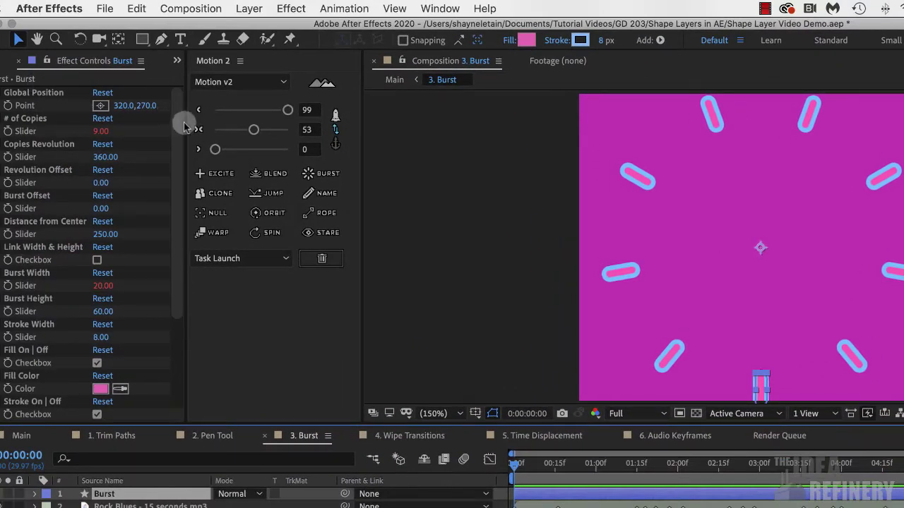
{"action": "left_click", "coordinate": [79, 61]}
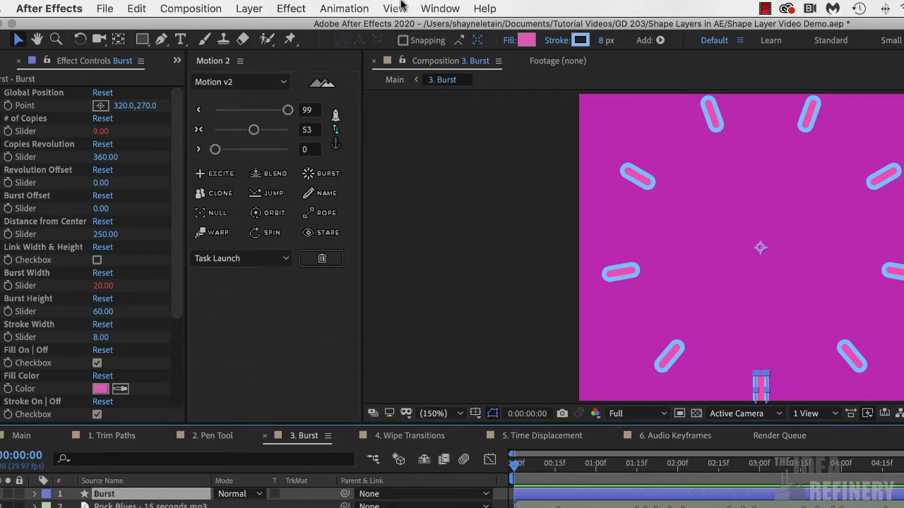
{"action": "left_click", "coordinate": [439, 8]}
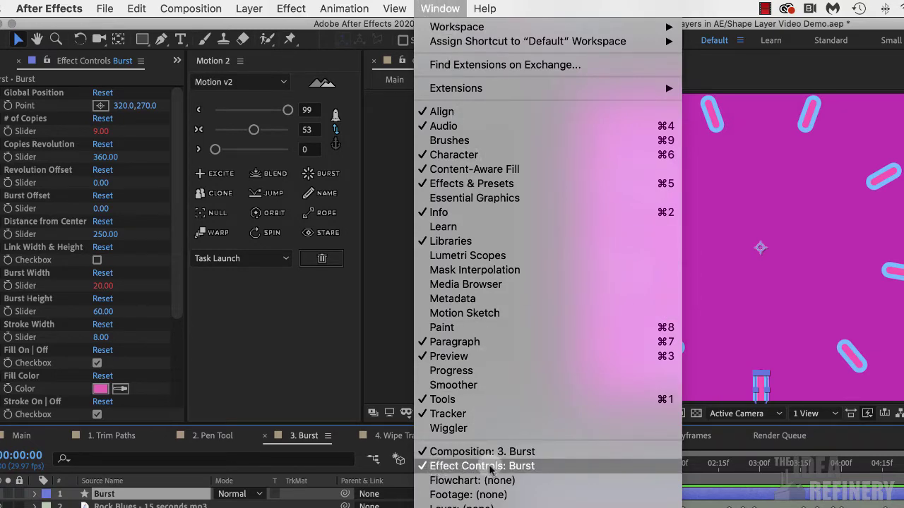
{"action": "left_click", "coordinate": [235, 358]}
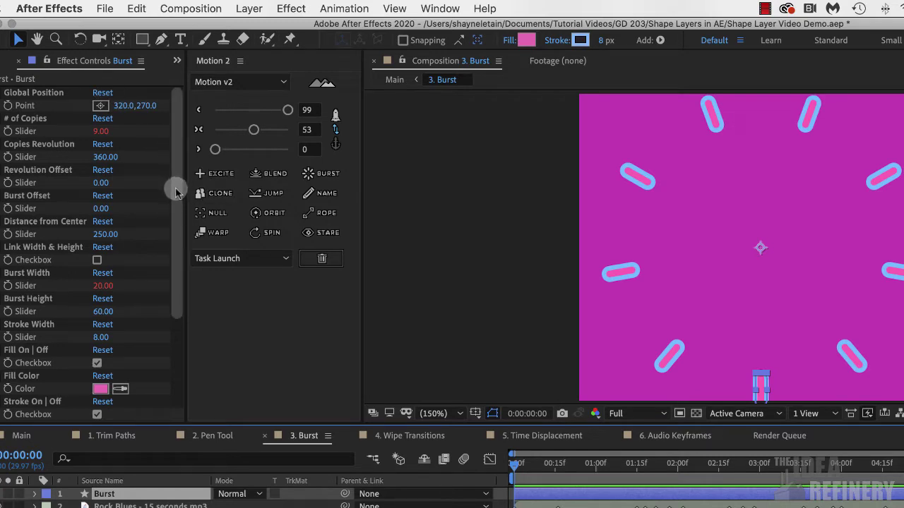
- Turn off the stroke of the burst, keeping its fill on
{"action": "left_click_drag", "start_coordinate": [176, 192], "coordinate": [183, 294]}
{"action": "left_click", "coordinate": [24, 248]}
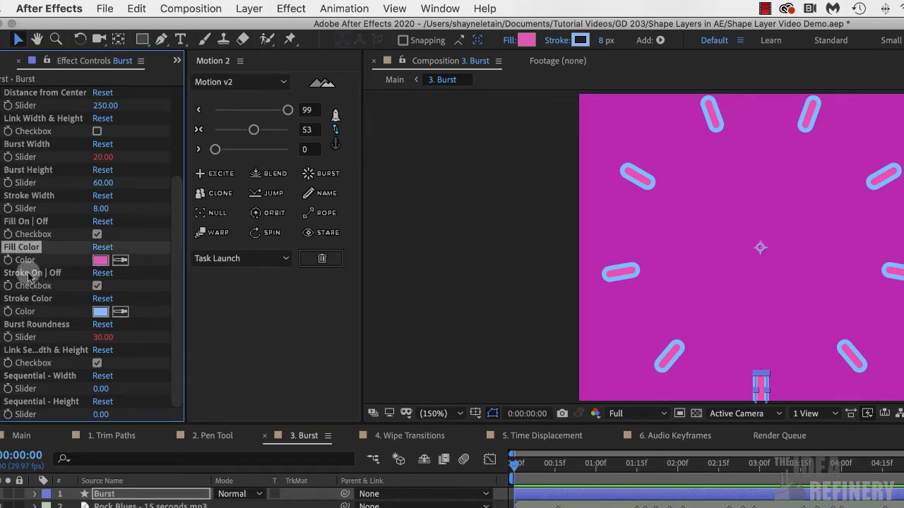
{"action": "left_click", "coordinate": [27, 300]}
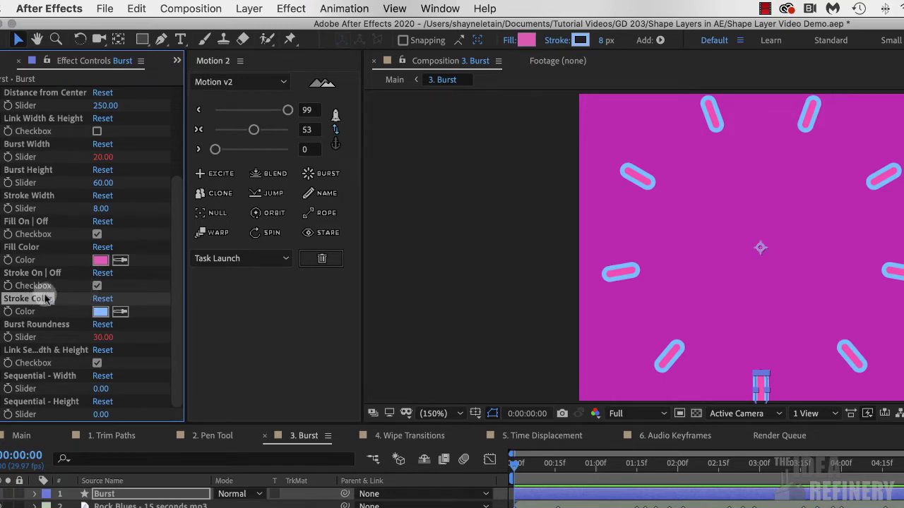
{"action": "left_click", "coordinate": [29, 274]}
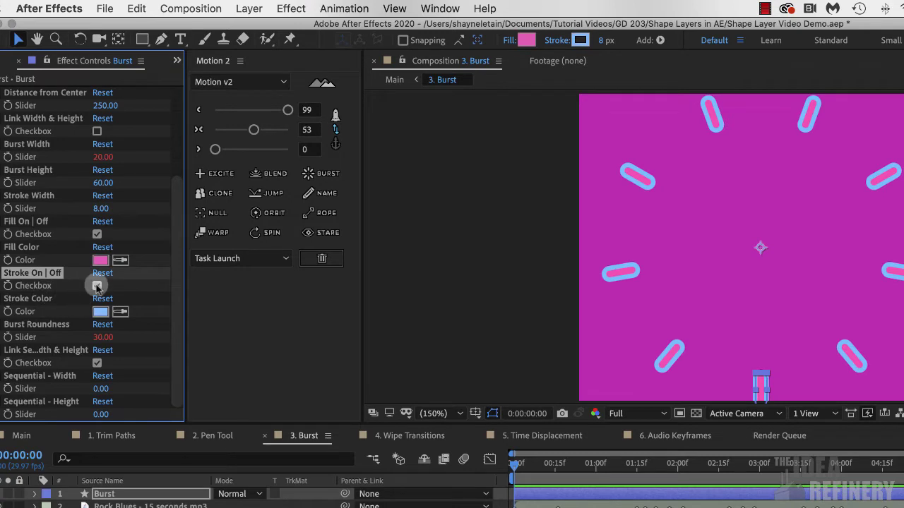
{"action": "left_click", "coordinate": [96, 286]}
- Set the burst's number of copies to 12
{"action": "scroll", "coordinate": [91, 309], "scroll_direction": "up", "scroll_amount": 5}
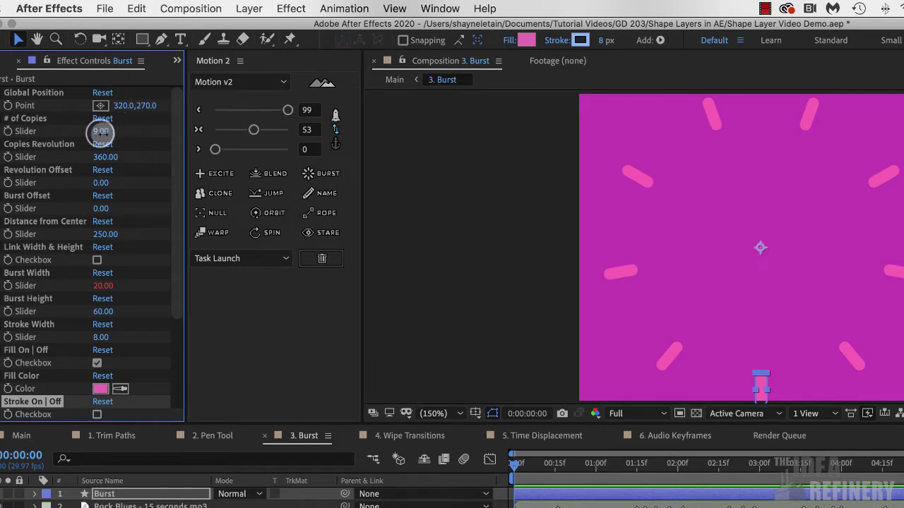
{"action": "left_click_drag", "start_coordinate": [101, 131], "coordinate": [105, 131]}
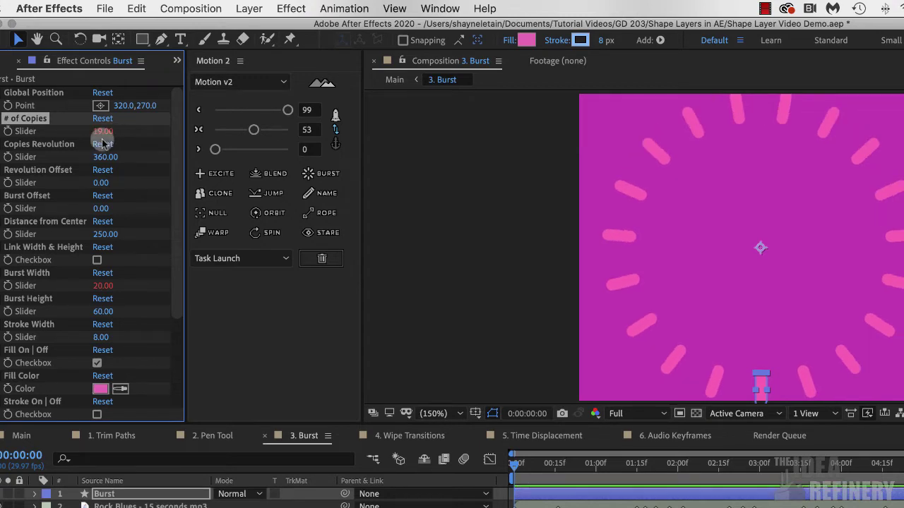
{"action": "left_click_drag", "start_coordinate": [103, 130], "coordinate": [102, 130]}
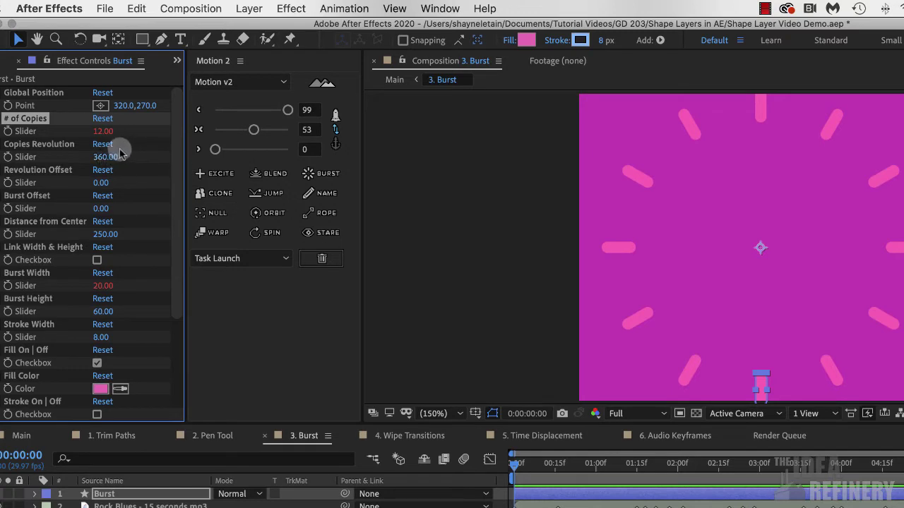
- Try different Copies Revolution and Burst Offset values on the burst
{"action": "mouse_move", "coordinate": [98, 158]}
{"action": "left_mouse_down"}
{"action": "mouse_move", "coordinate": [123, 153]}
{"action": "mouse_move", "coordinate": [7, 161]}
{"action": "mouse_move", "coordinate": [102, 160]}
{"action": "left_mouse_up"}
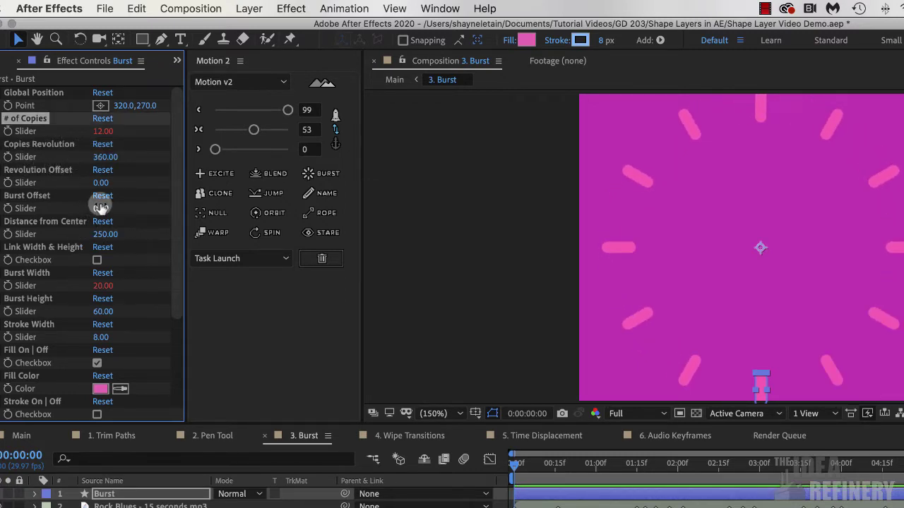
{"action": "left_click_drag", "start_coordinate": [100, 211], "coordinate": [164, 213]}
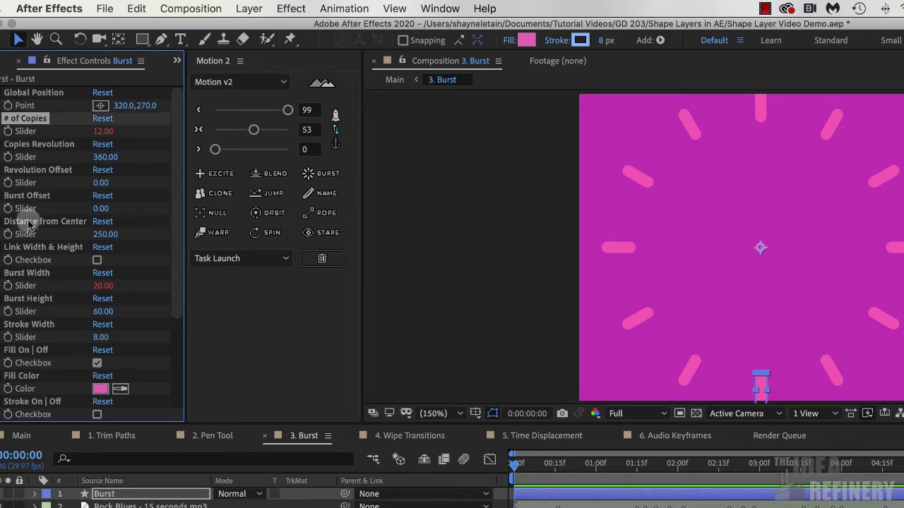
- Go to the second audio marker at 0:00:00:16 and place the Rock Blues audio layer above the Burst layer
{"action": "left_click", "coordinate": [62, 221]}
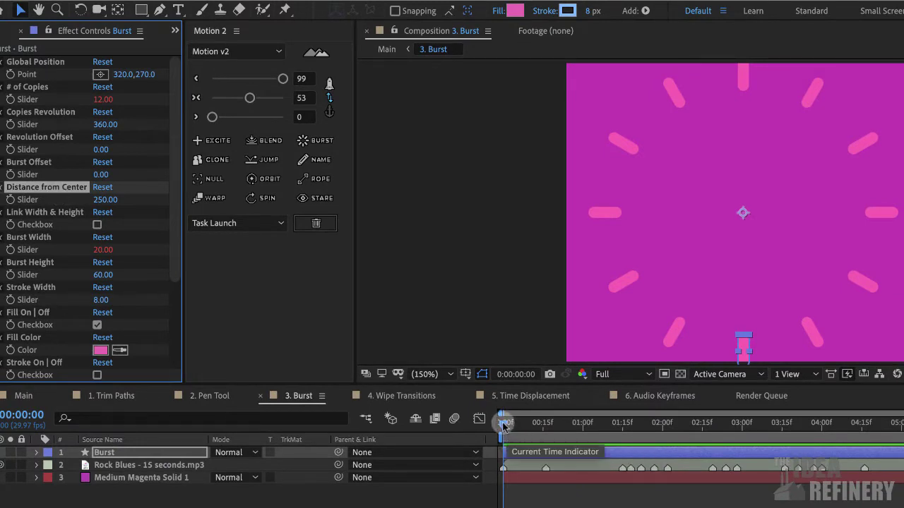
{"action": "left_click_drag", "start_coordinate": [503, 426], "coordinate": [543, 429]}
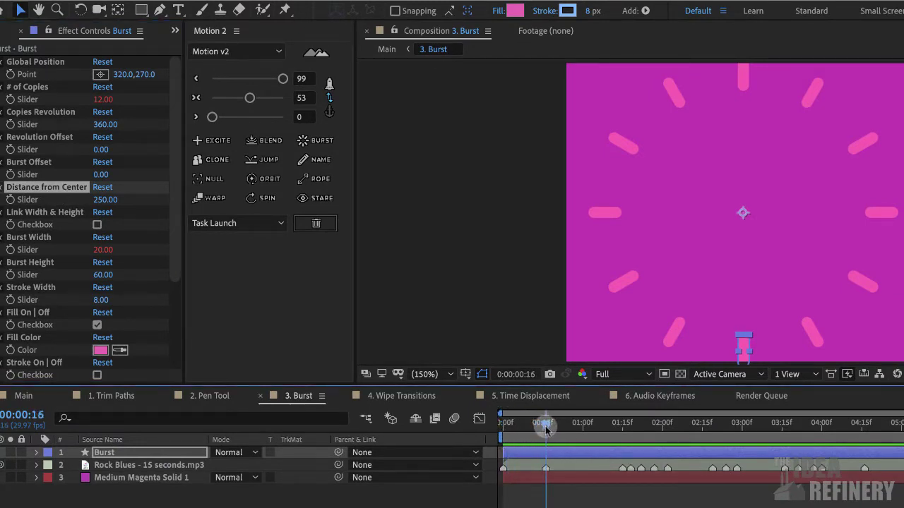
{"action": "left_click", "coordinate": [557, 469]}
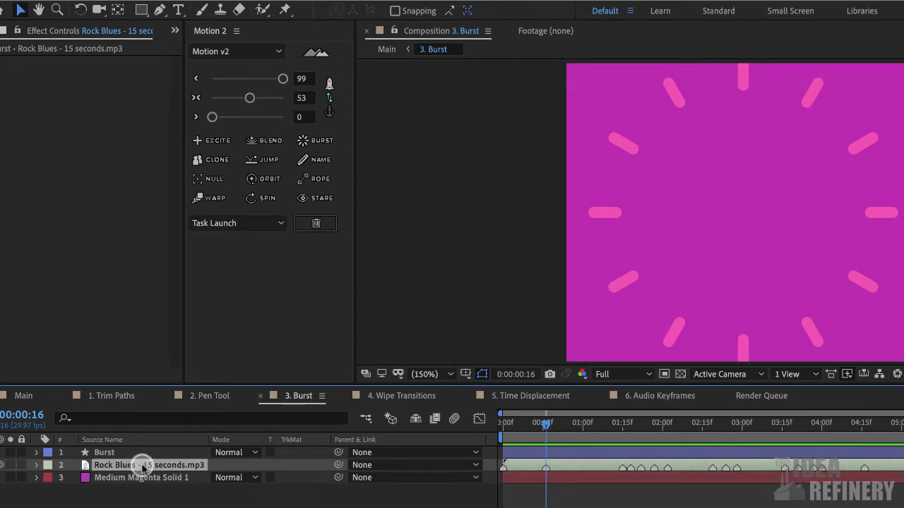
{"action": "left_click_drag", "start_coordinate": [143, 467], "coordinate": [145, 455]}
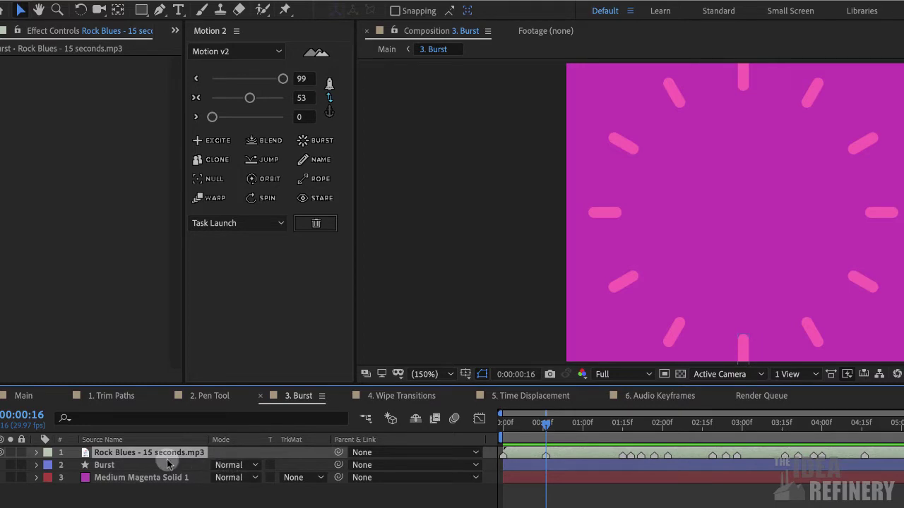
- At the 0:00:00:16 marker, set the Burst layer's Distance from Center to 226 and keyframe it
{"action": "left_click", "coordinate": [132, 465]}
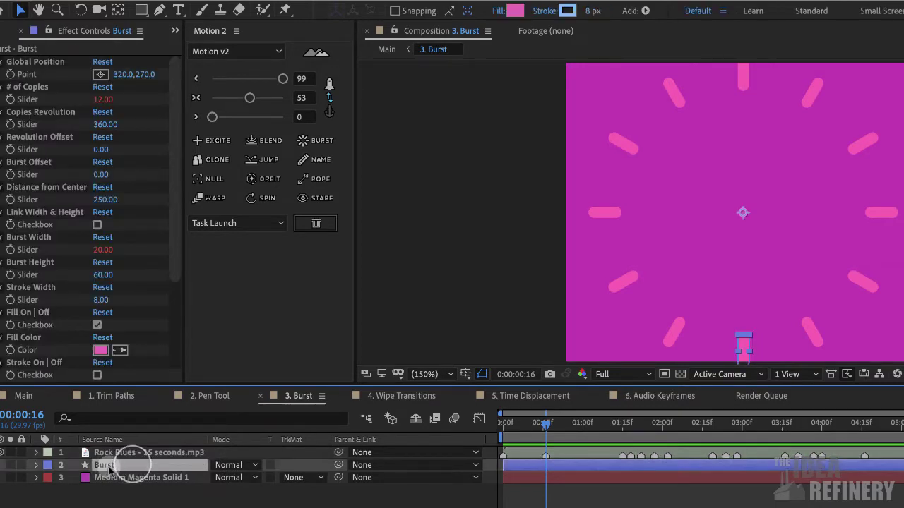
{"action": "left_click", "coordinate": [544, 424]}
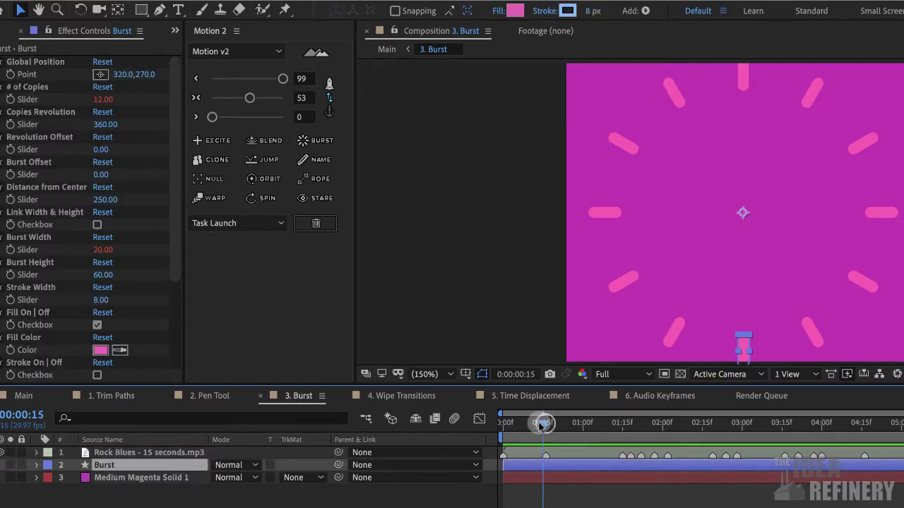
{"action": "left_click", "coordinate": [549, 465]}
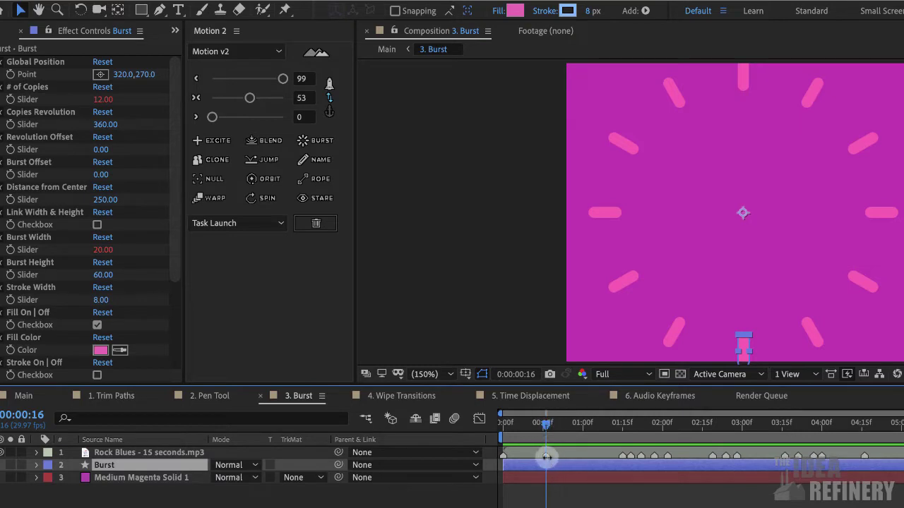
{"action": "left_click", "coordinate": [545, 454]}
{"action": "left_click", "coordinate": [545, 424]}
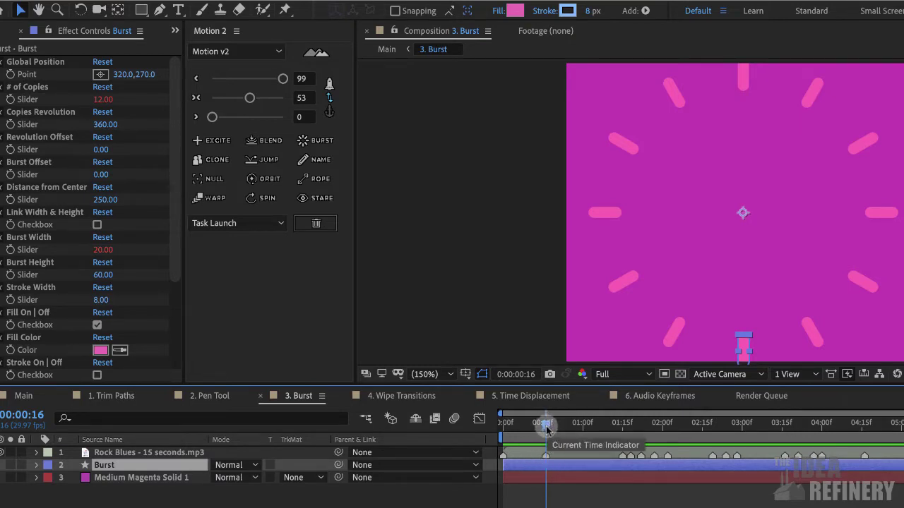
{"action": "left_click", "coordinate": [101, 201]}
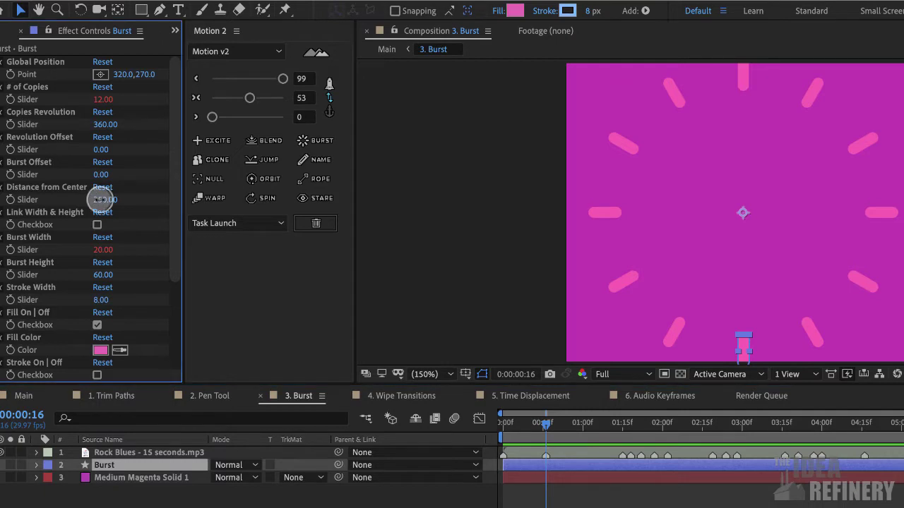
{"action": "left_click_drag", "start_coordinate": [101, 199], "coordinate": [84, 201]}
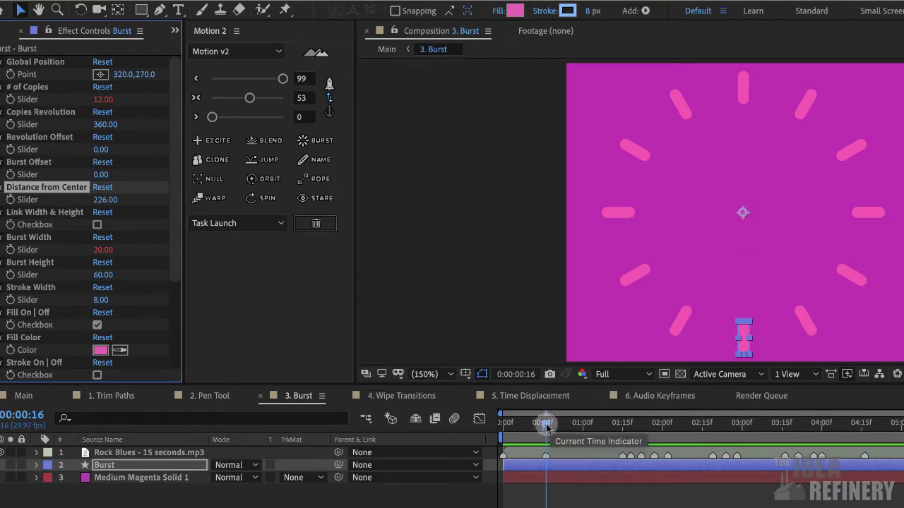
{"action": "left_click", "coordinate": [11, 200]}
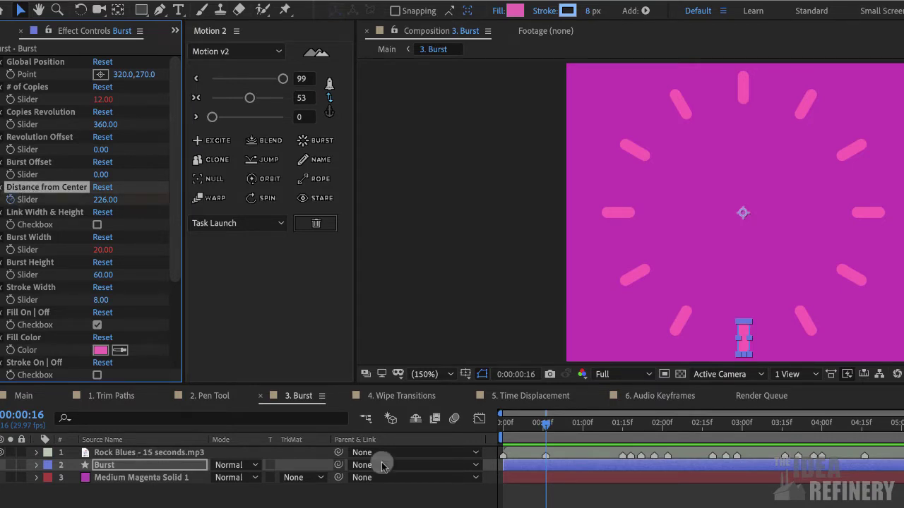
- Reveal the Burst layer's keyframes, key Distance from Center at 0 on 0:00:00:00, and preview the animation
{"action": "left_click", "coordinate": [123, 466]}
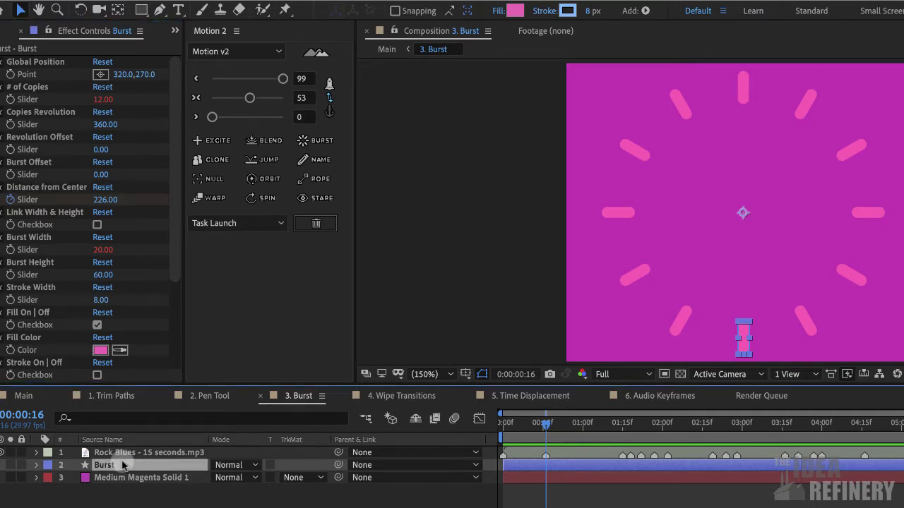
{"action": "key", "text": "u"}
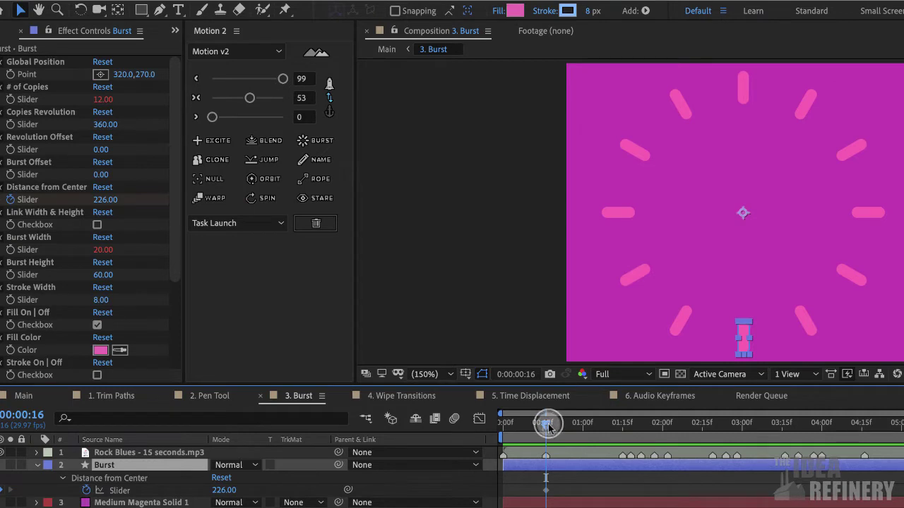
{"action": "left_click_drag", "start_coordinate": [549, 425], "coordinate": [506, 426]}
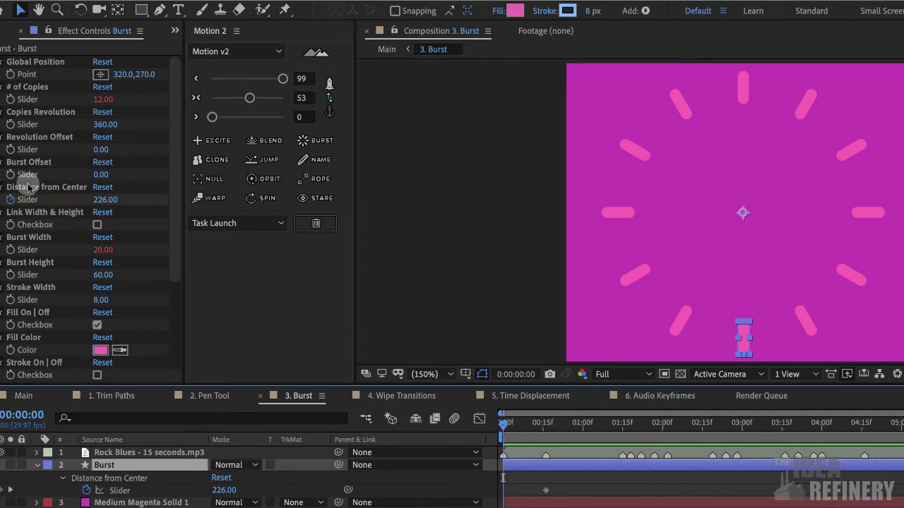
{"action": "left_click", "coordinate": [102, 201]}
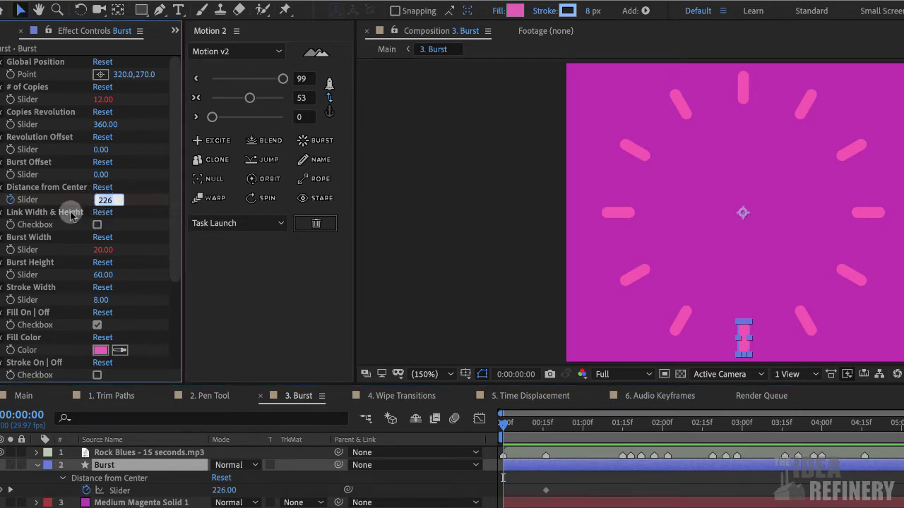
{"action": "type", "text": "0"}
{"action": "key", "text": "Return"}
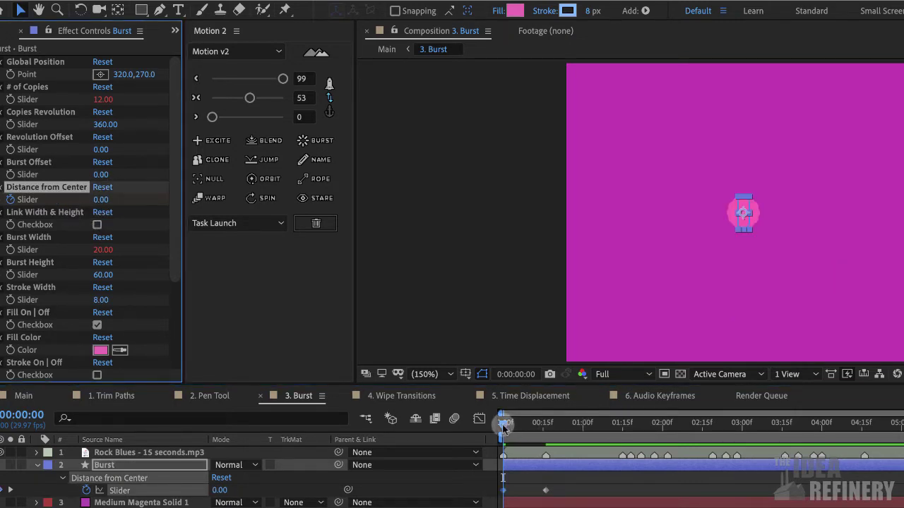
{"action": "mouse_move", "coordinate": [503, 428]}
{"action": "left_mouse_down"}
{"action": "mouse_move", "coordinate": [553, 423]}
{"action": "mouse_move", "coordinate": [496, 426]}
{"action": "left_mouse_up"}
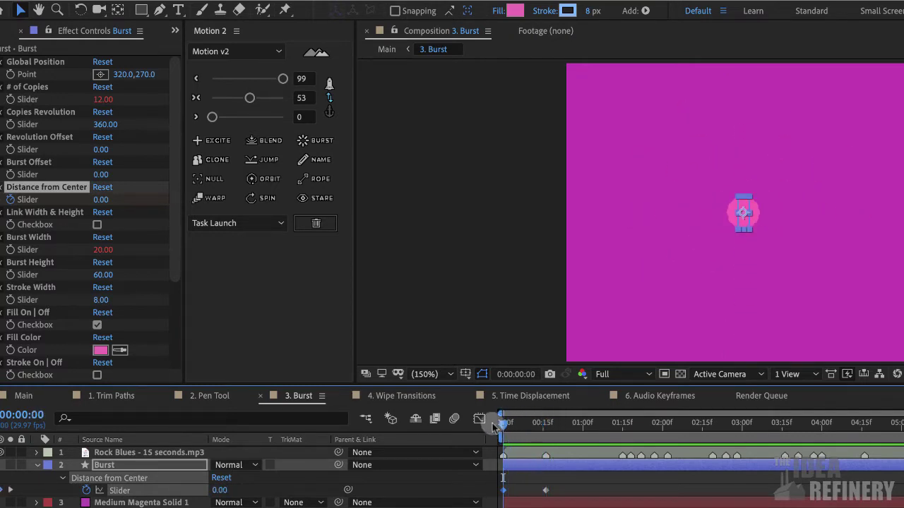
{"action": "key", "text": "space"}
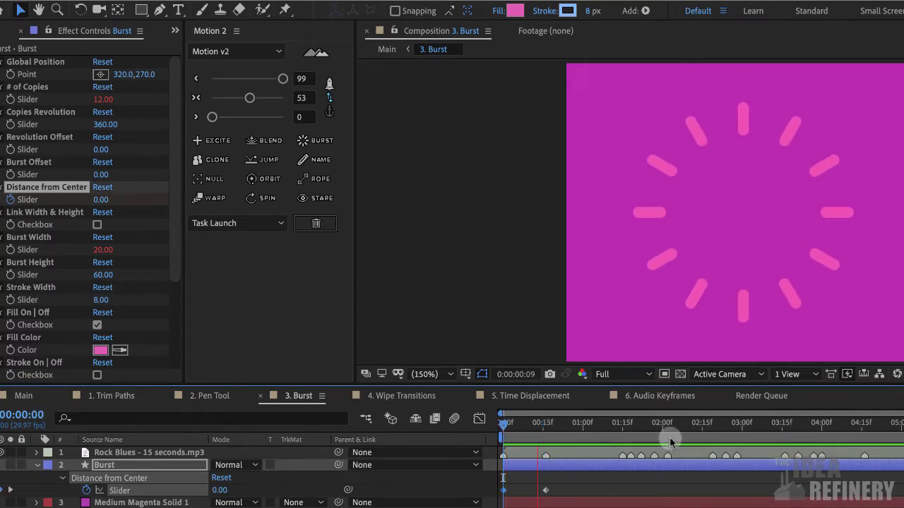
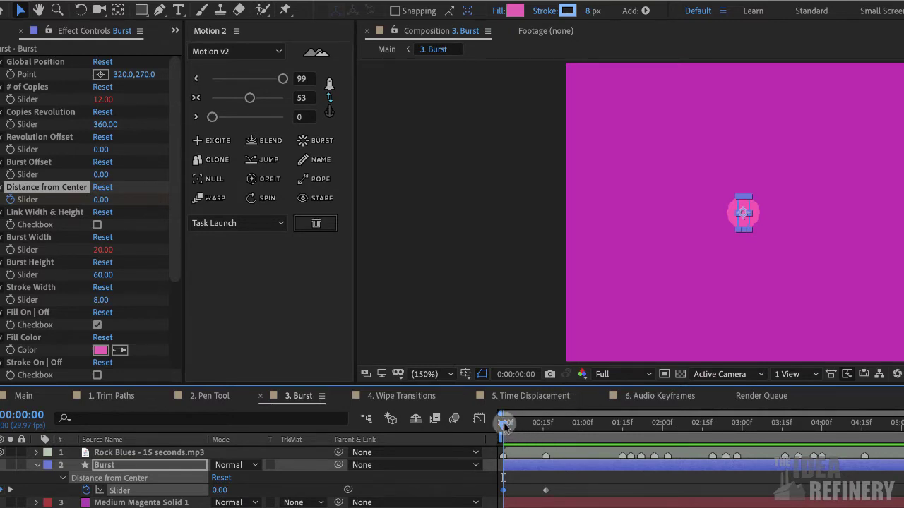
- Try a Burst Width of 60 on the Burst layer at the 0:00:00:16 marker, then restore the width to 20
{"action": "left_click_drag", "start_coordinate": [504, 424], "coordinate": [547, 425]}
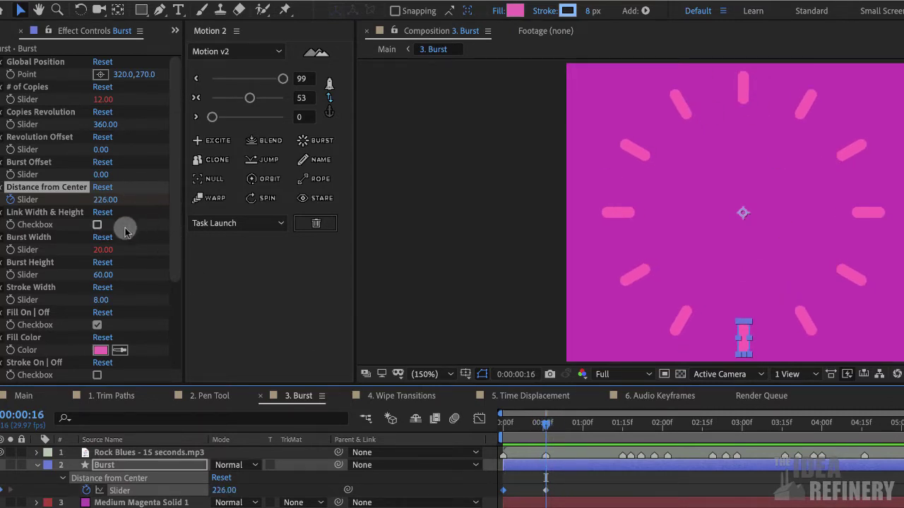
{"action": "left_click", "coordinate": [43, 212]}
{"action": "left_click", "coordinate": [31, 237]}
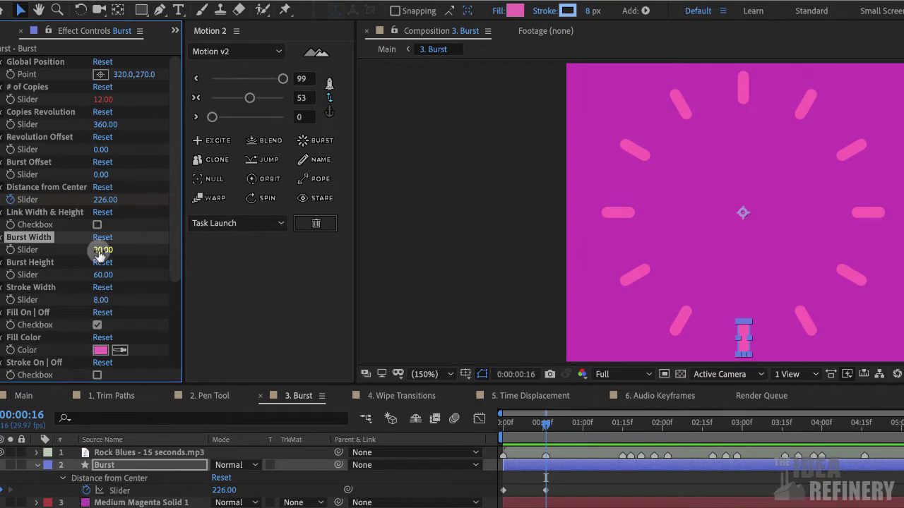
{"action": "left_click_drag", "start_coordinate": [99, 252], "coordinate": [125, 252]}
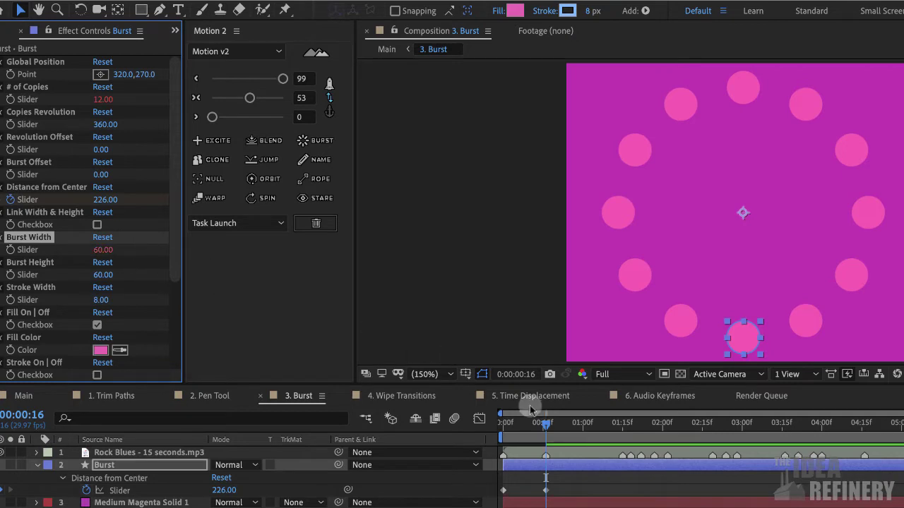
{"action": "mouse_move", "coordinate": [545, 422]}
{"action": "left_mouse_down"}
{"action": "mouse_move", "coordinate": [504, 426]}
{"action": "mouse_move", "coordinate": [552, 423]}
{"action": "left_mouse_up"}
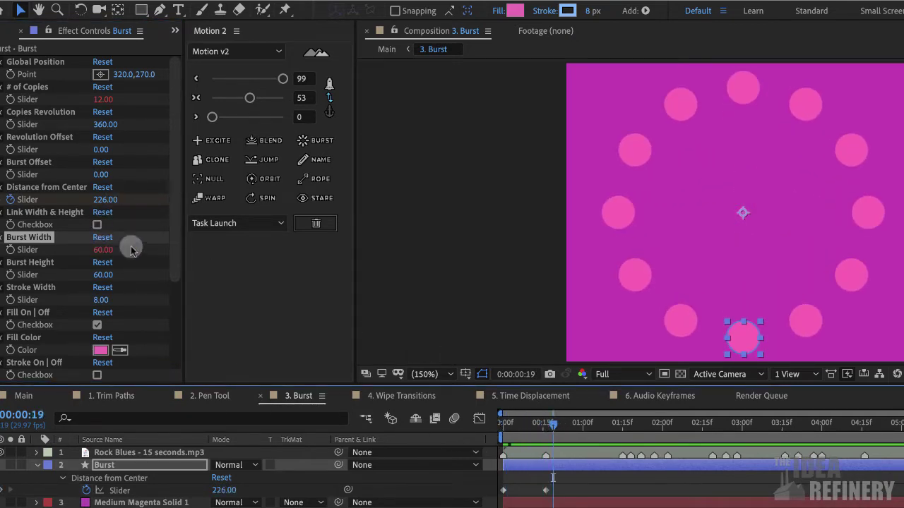
{"action": "key", "text": "j"}
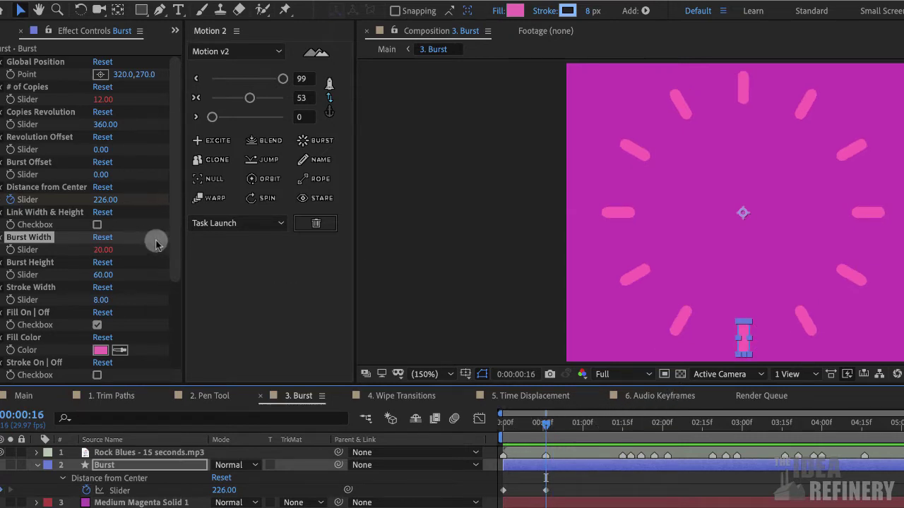
- Set the Burst layer's Burst Height to 120 and its Distance from Center keyframe at 0:00:00:16 to 196
{"action": "left_click", "coordinate": [46, 263]}
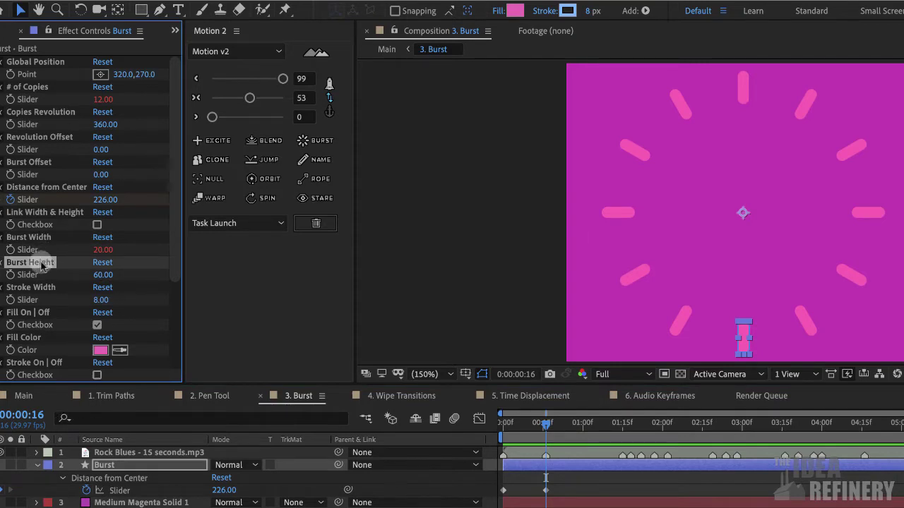
{"action": "left_click", "coordinate": [99, 278]}
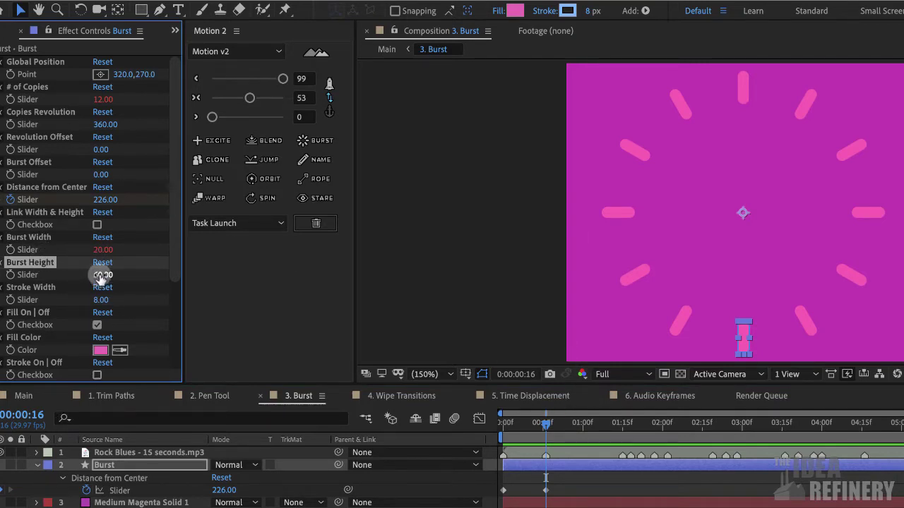
{"action": "left_click_drag", "start_coordinate": [100, 274], "coordinate": [135, 266]}
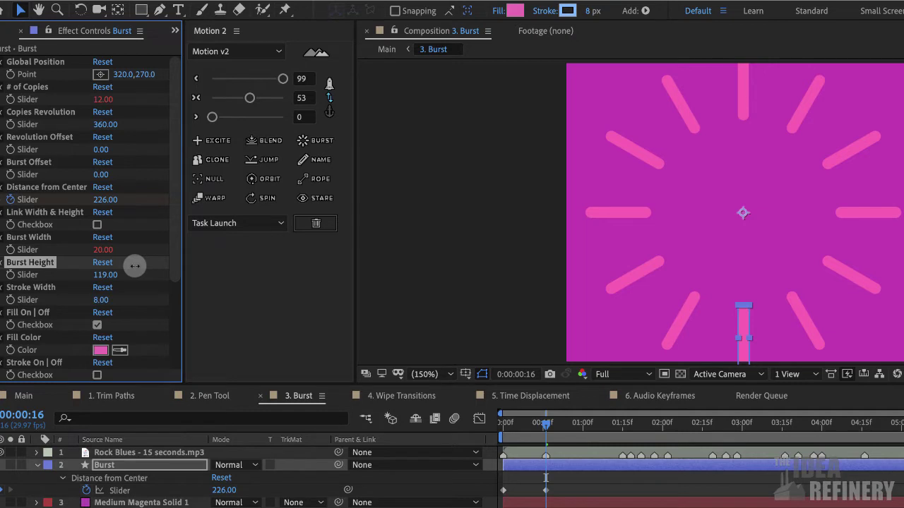
{"action": "left_click_drag", "start_coordinate": [135, 265], "coordinate": [137, 263]}
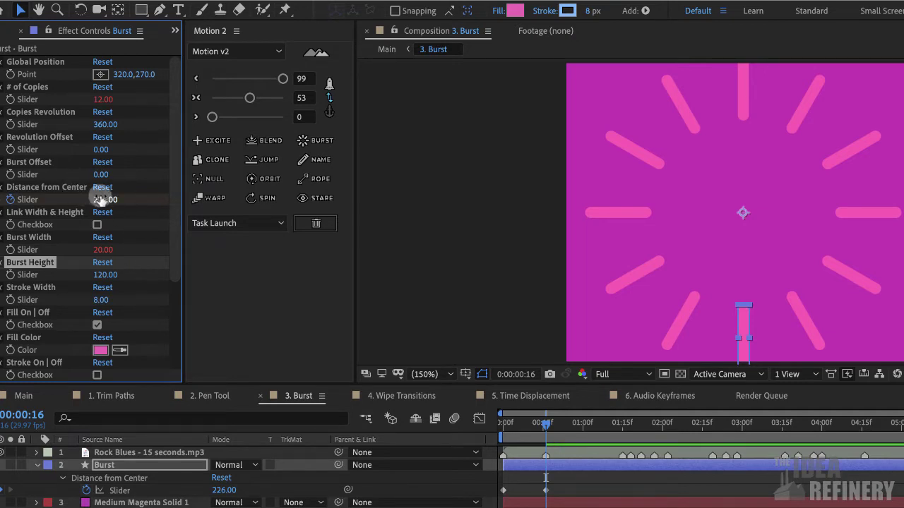
{"action": "left_click_drag", "start_coordinate": [101, 200], "coordinate": [85, 203]}
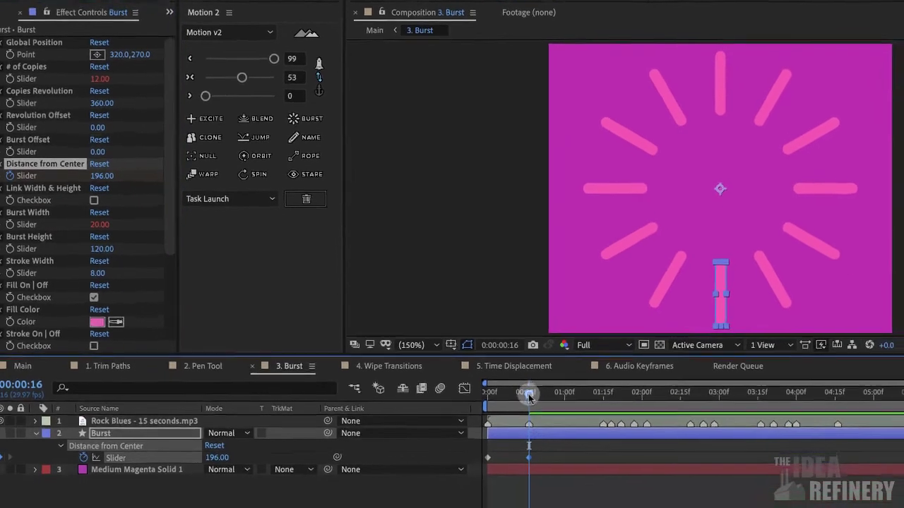
{"action": "mouse_move", "coordinate": [528, 397]}
{"action": "left_mouse_down"}
{"action": "mouse_move", "coordinate": [496, 396]}
{"action": "mouse_move", "coordinate": [529, 396]}
{"action": "left_mouse_up"}
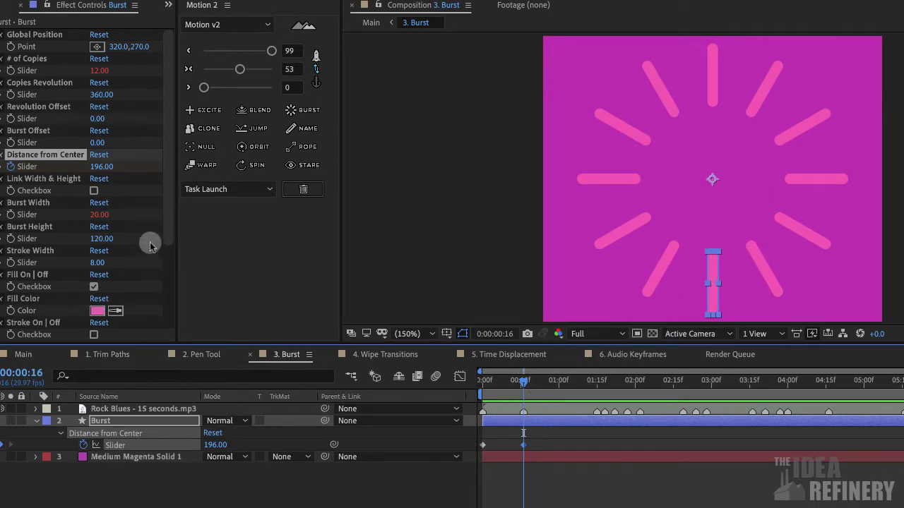
- Keyframe Burst Height at 0:00:00:16 and reveal all of the Burst layer's keyframed properties in the timeline
{"action": "left_click", "coordinate": [46, 225]}
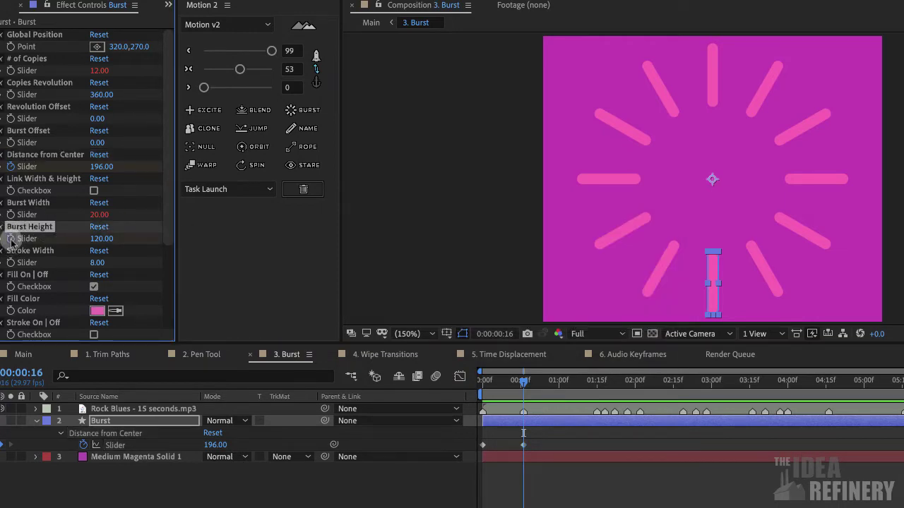
{"action": "left_click", "coordinate": [11, 239]}
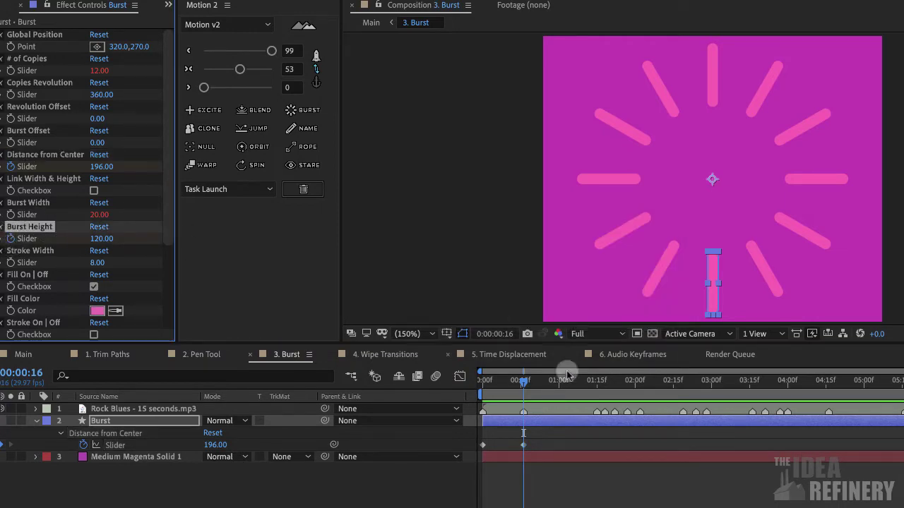
{"action": "left_click", "coordinate": [146, 422]}
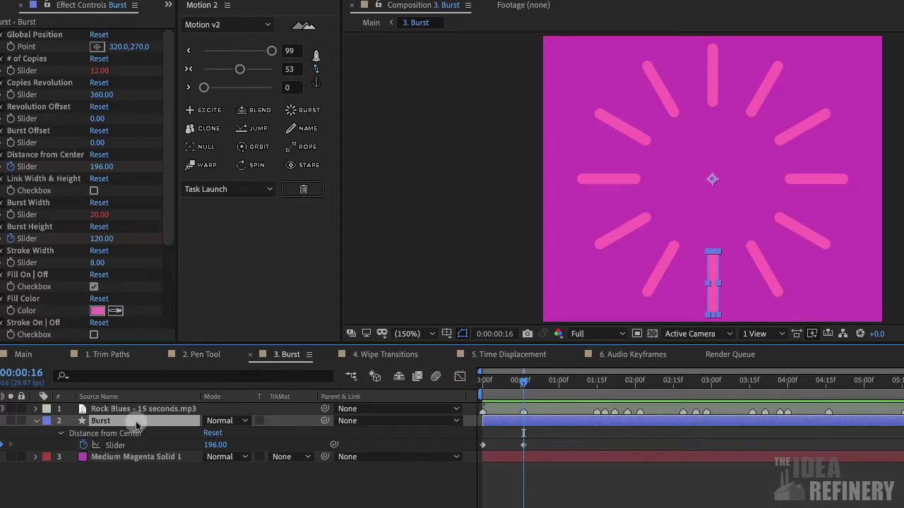
{"action": "key", "text": "u"}
{"action": "key", "text": "u"}
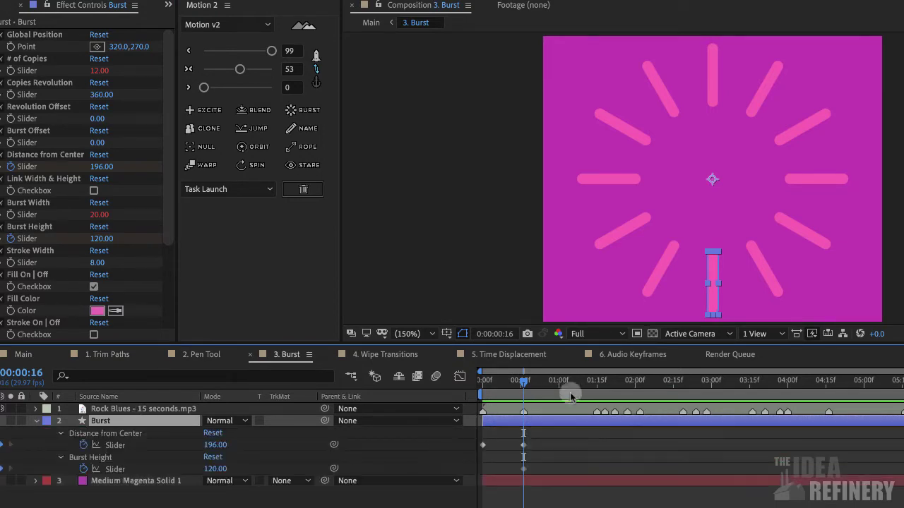
- Key Burst Height at 0 on 0:00:00:00 and preview the burst animation
{"action": "left_click_drag", "start_coordinate": [524, 385], "coordinate": [483, 383]}
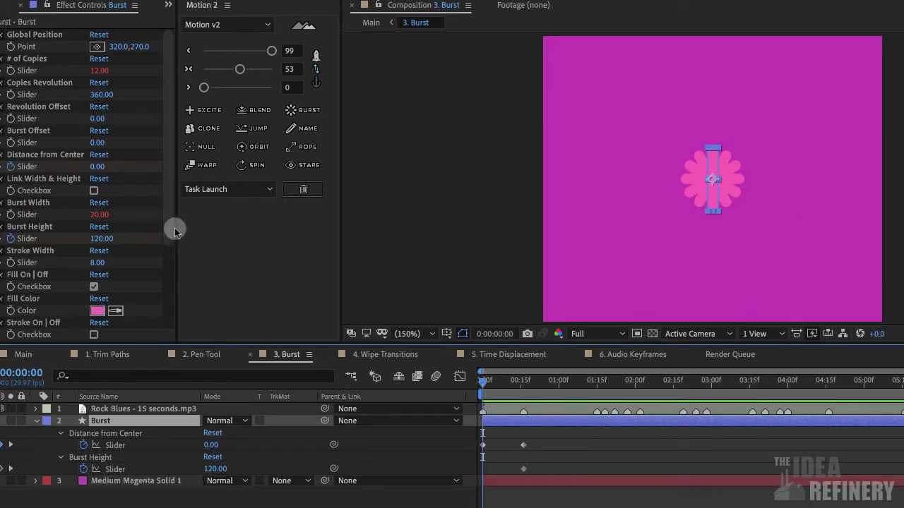
{"action": "left_click", "coordinate": [59, 228]}
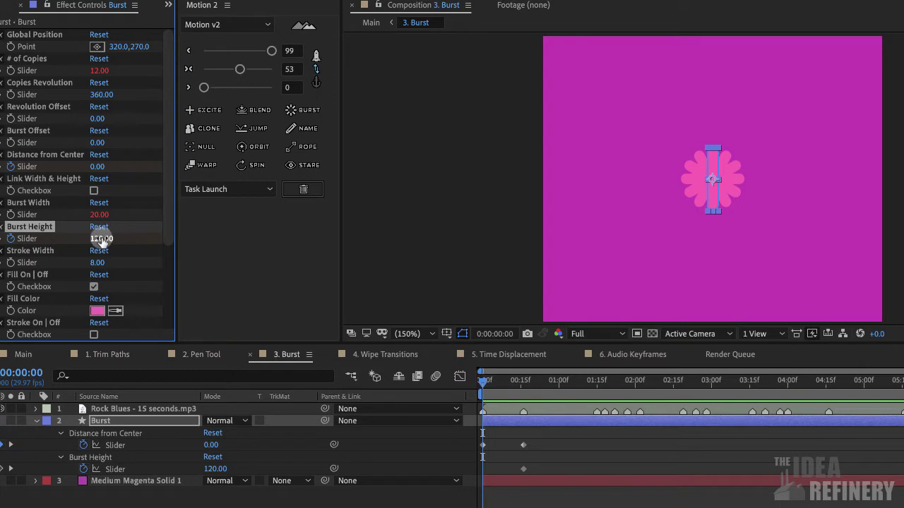
{"action": "left_click", "coordinate": [101, 238]}
{"action": "type", "text": "0"}
{"action": "key", "text": "Return"}
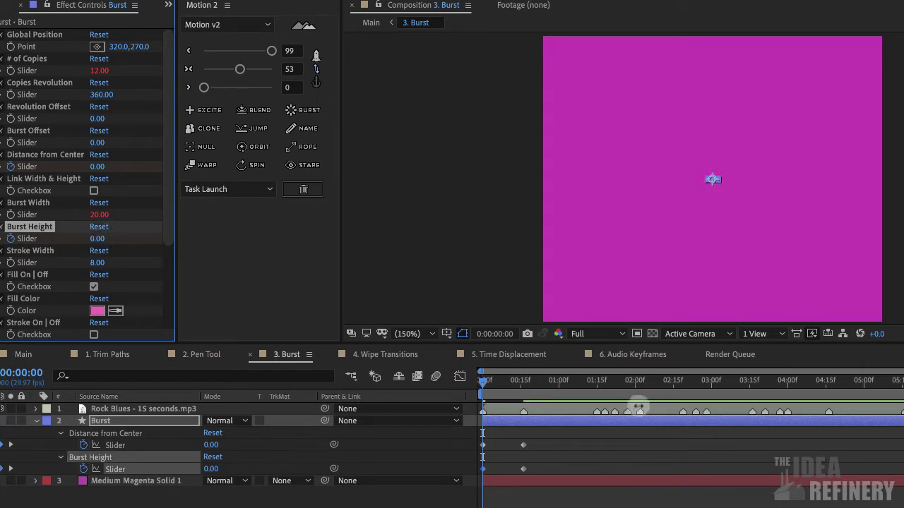
{"action": "mouse_move", "coordinate": [481, 373]}
{"action": "left_mouse_down"}
{"action": "mouse_move", "coordinate": [498, 384]}
{"action": "mouse_move", "coordinate": [528, 382]}
{"action": "mouse_move", "coordinate": [483, 380]}
{"action": "left_mouse_up"}
{"action": "key", "text": "space"}
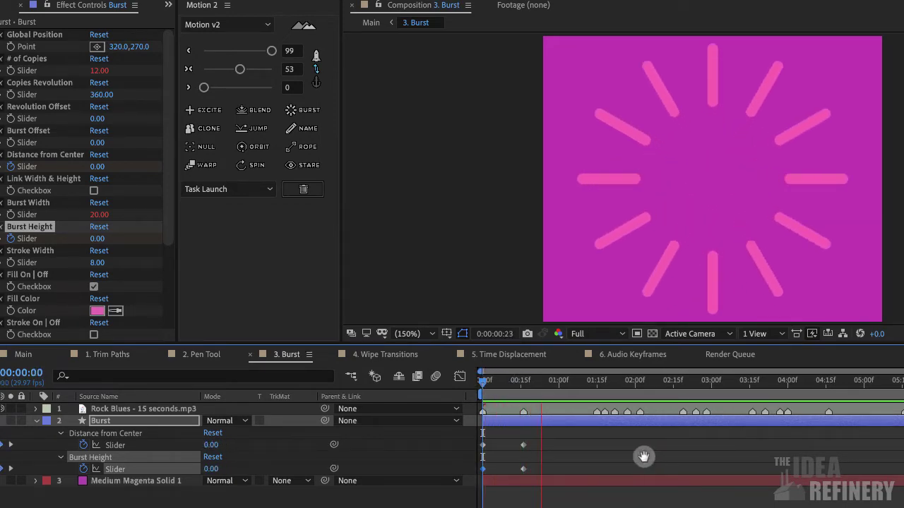
- Check the burst between its two keyframe times, then move the Burst Height keyframe at 0:00:00:16 back to 0:00:00:13
{"action": "left_click_drag", "start_coordinate": [551, 381], "coordinate": [532, 395]}
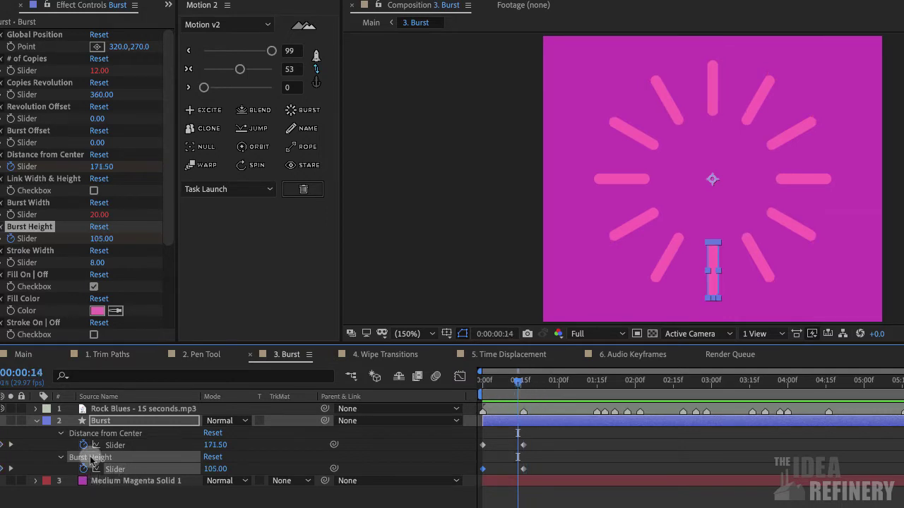
{"action": "left_click", "coordinate": [536, 361]}
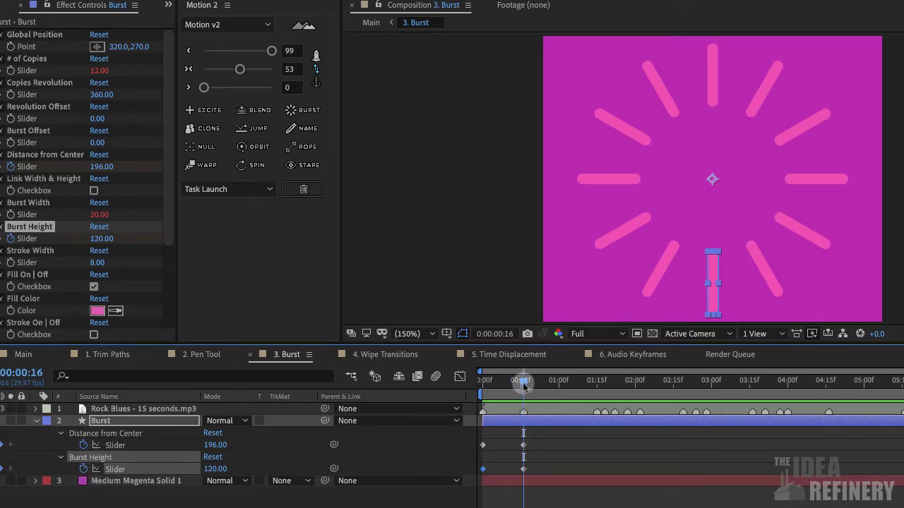
{"action": "left_click_drag", "start_coordinate": [523, 385], "coordinate": [483, 387]}
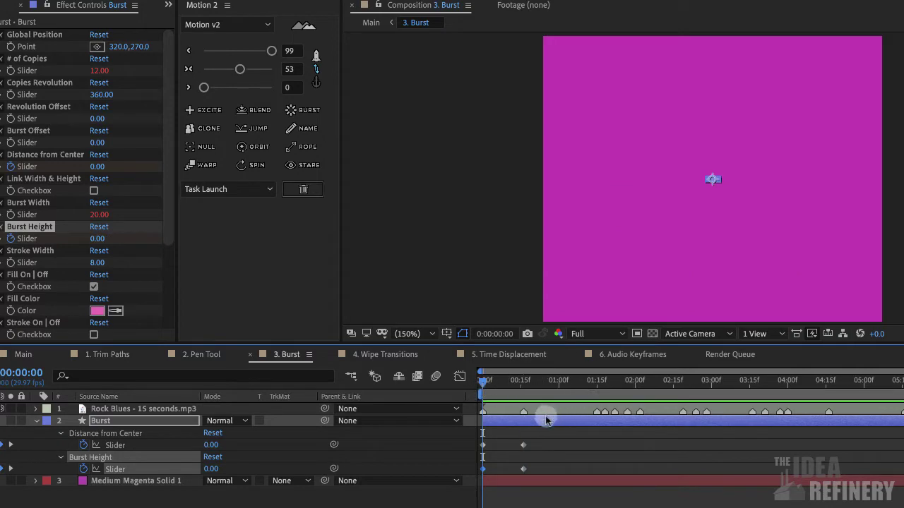
{"action": "left_click", "coordinate": [519, 385]}
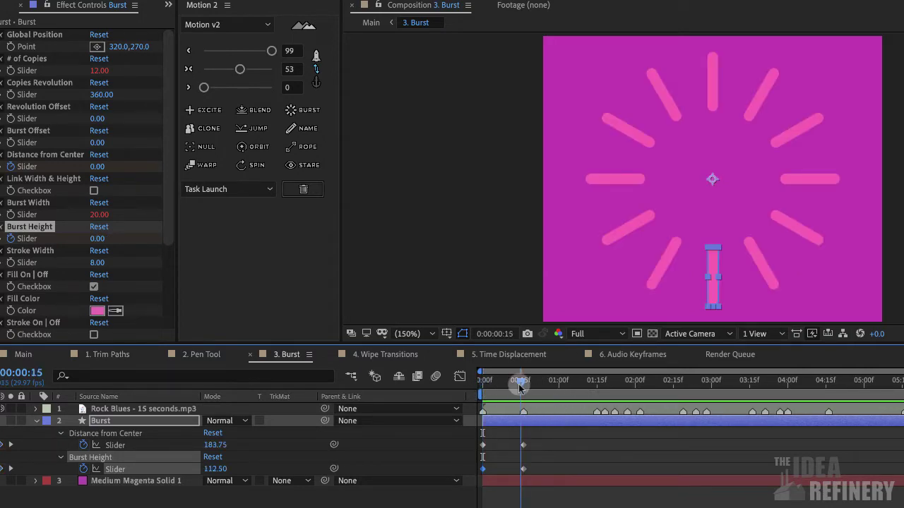
{"action": "left_click_drag", "start_coordinate": [520, 385], "coordinate": [522, 387]}
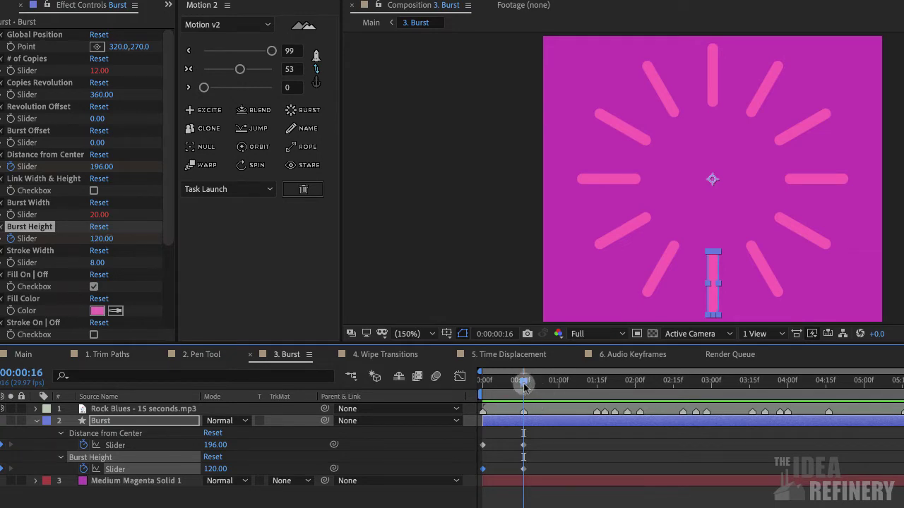
{"action": "left_click", "coordinate": [523, 470]}
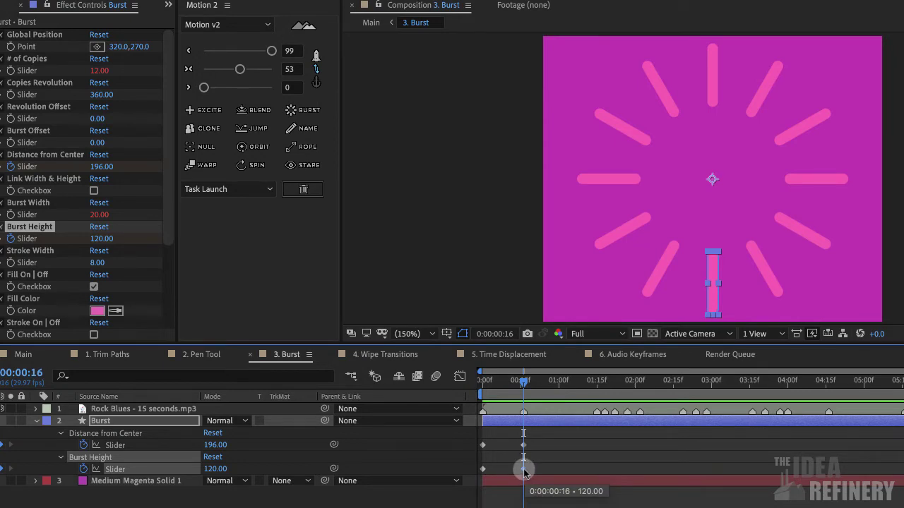
{"action": "left_click_drag", "start_coordinate": [521, 470], "coordinate": [505, 502]}
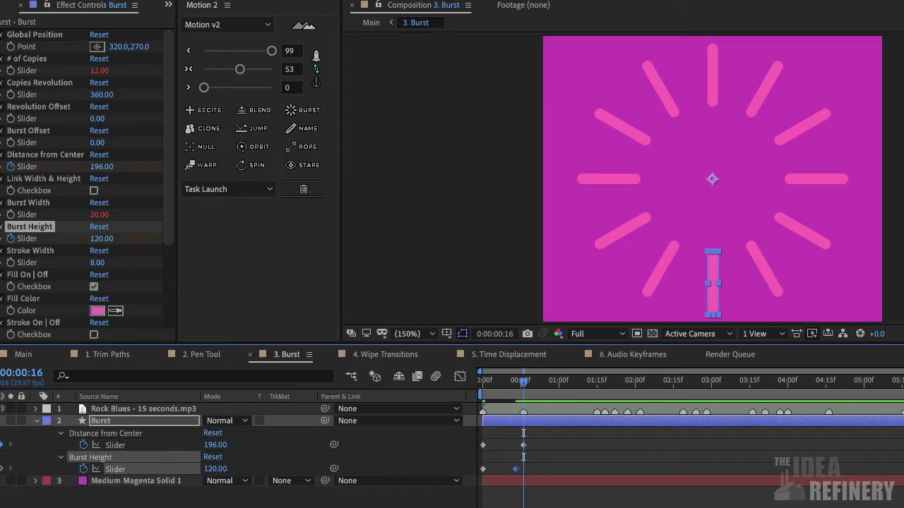
- Key Burst Height at 0 on the 0:00:00:16 marker and preview the animation from the start
{"action": "left_click", "coordinate": [522, 381]}
{"action": "left_click", "coordinate": [213, 468]}
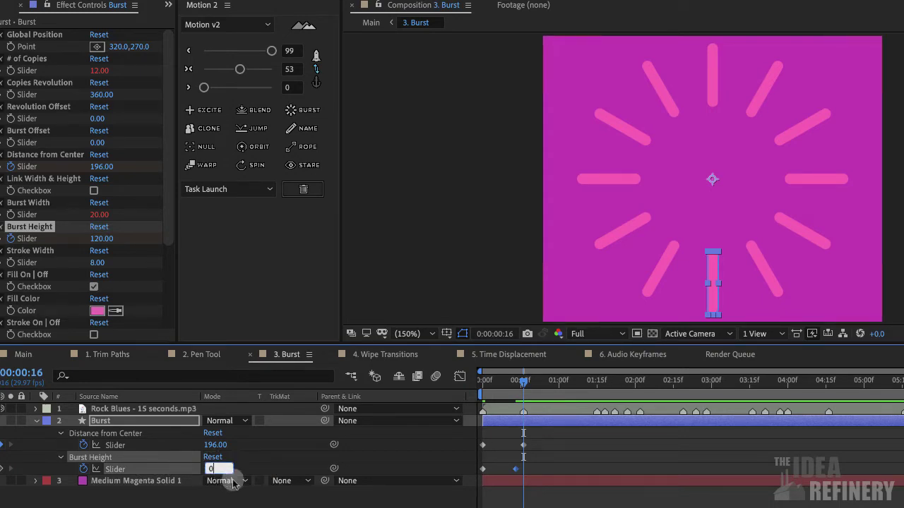
{"action": "type", "text": "00"}
{"action": "key", "text": "Return"}
{"action": "left_click", "coordinate": [520, 381]}
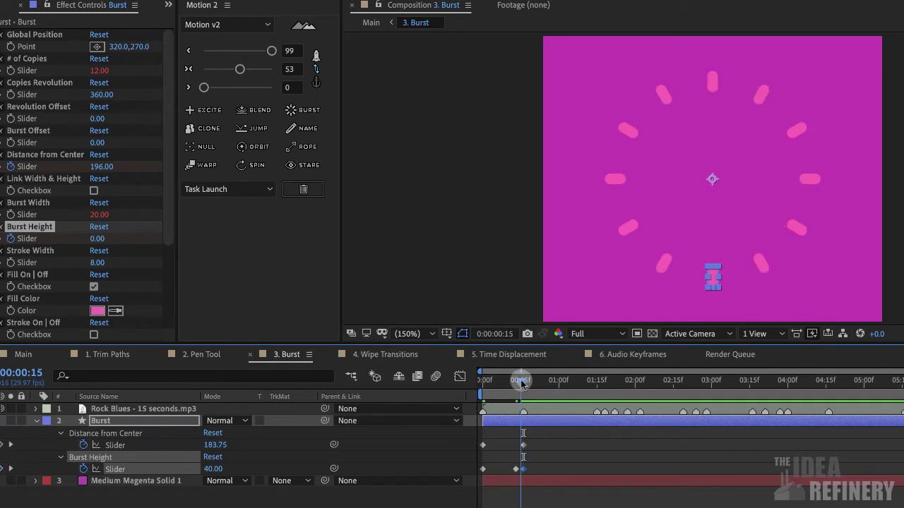
{"action": "left_click_drag", "start_coordinate": [520, 381], "coordinate": [465, 381]}
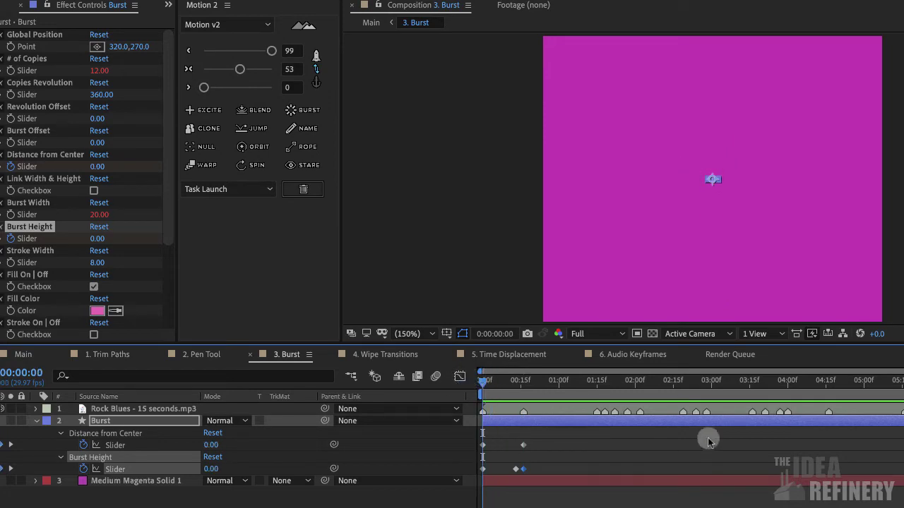
{"action": "key", "text": "space"}
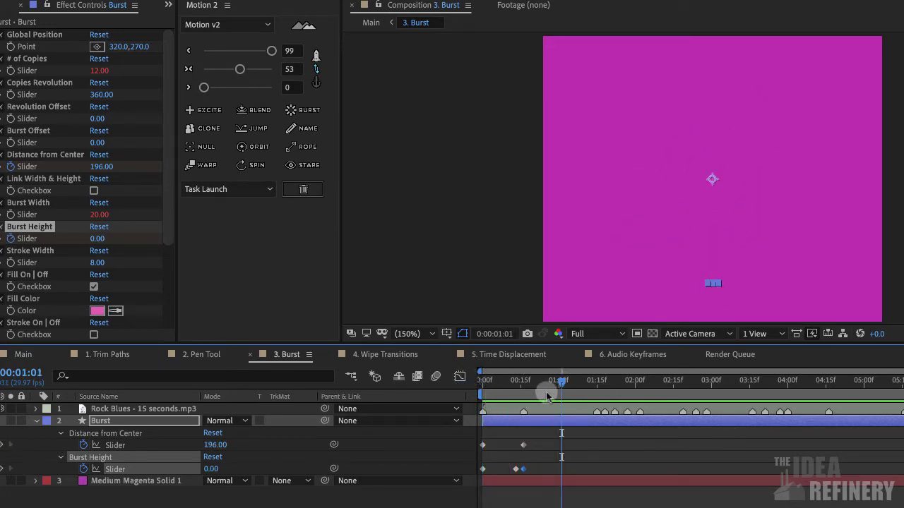
- Move the middle Burst Height keyframe about two frames earlier than 0:00:00:13 and preview the animation
{"action": "left_click_drag", "start_coordinate": [544, 385], "coordinate": [516, 385]}
{"action": "left_click", "coordinate": [550, 467]}
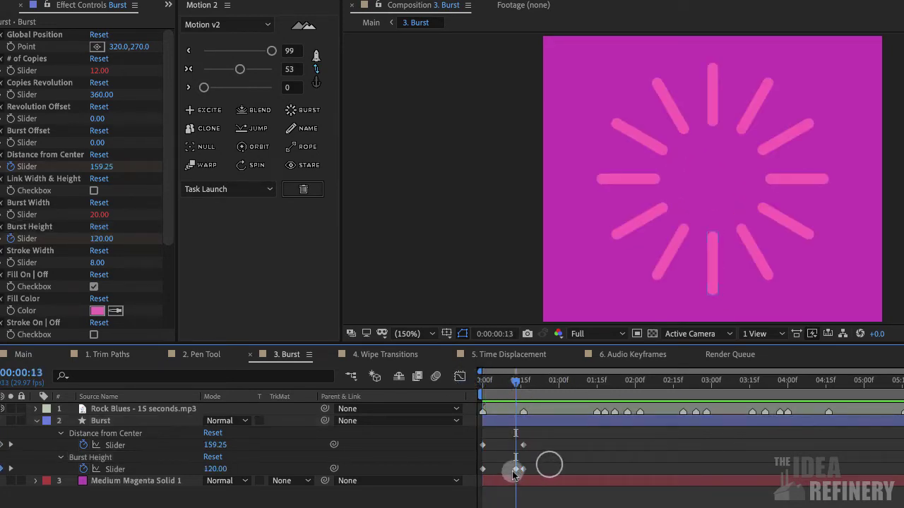
{"action": "left_click", "coordinate": [516, 469]}
{"action": "left_click_drag", "start_coordinate": [516, 471], "coordinate": [510, 472]}
{"action": "key", "text": "space"}
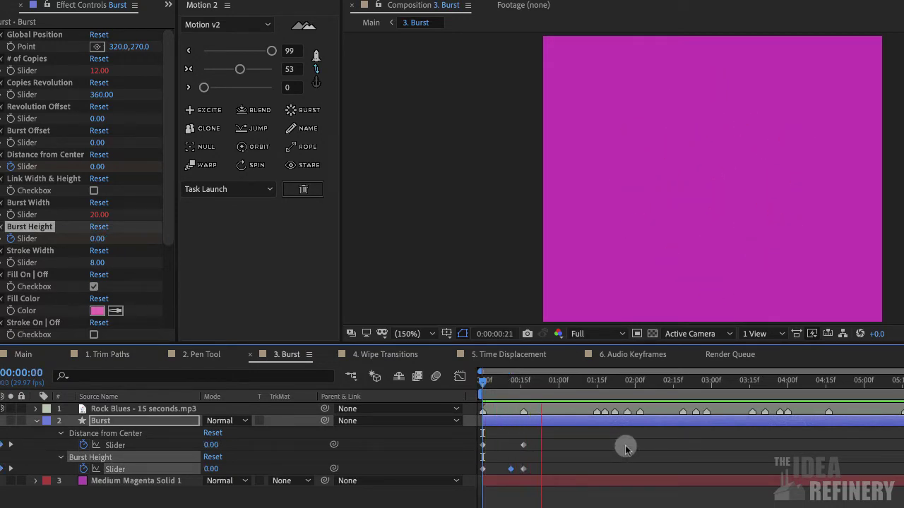
{"action": "key", "text": "space"}
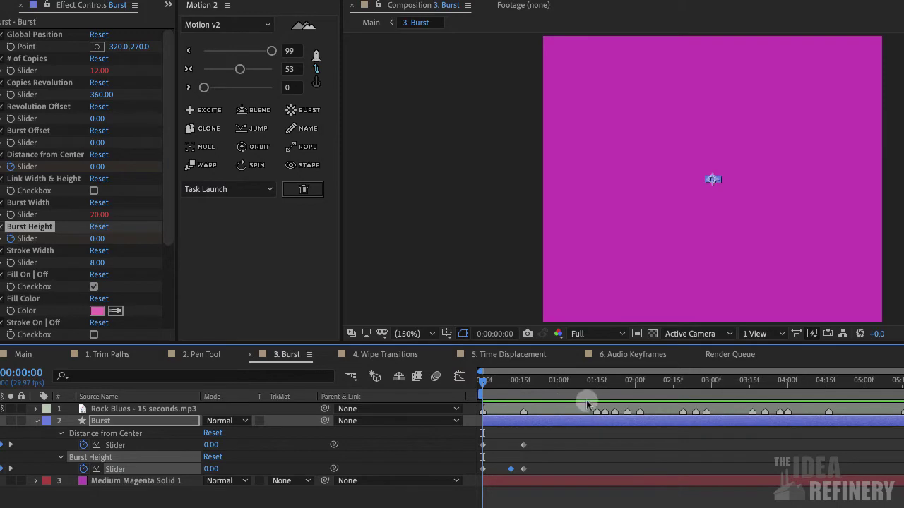
- Ease all Distance from Center and Burst Height keyframes with Motion 2, setting its first easing value to 5 and middle value to 54
{"action": "left_click", "coordinate": [542, 459]}
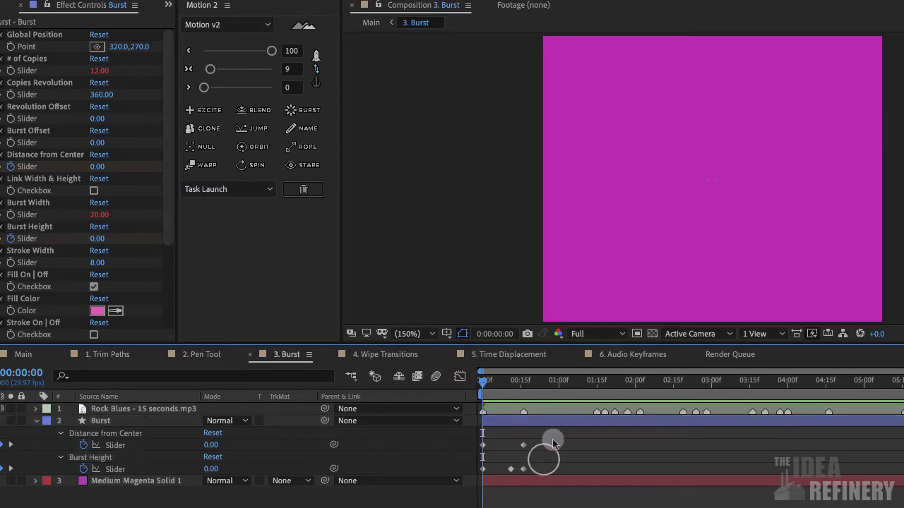
{"action": "left_click_drag", "start_coordinate": [553, 440], "coordinate": [478, 476]}
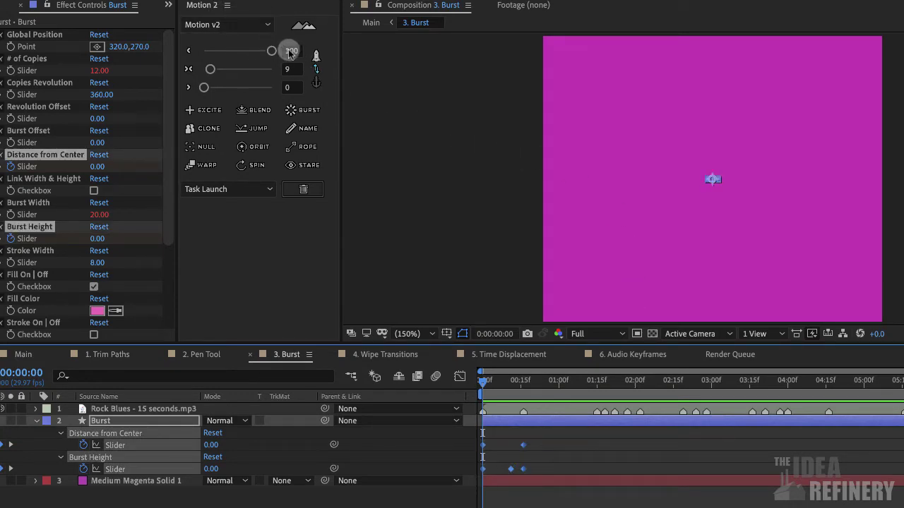
{"action": "left_click_drag", "start_coordinate": [273, 54], "coordinate": [208, 50]}
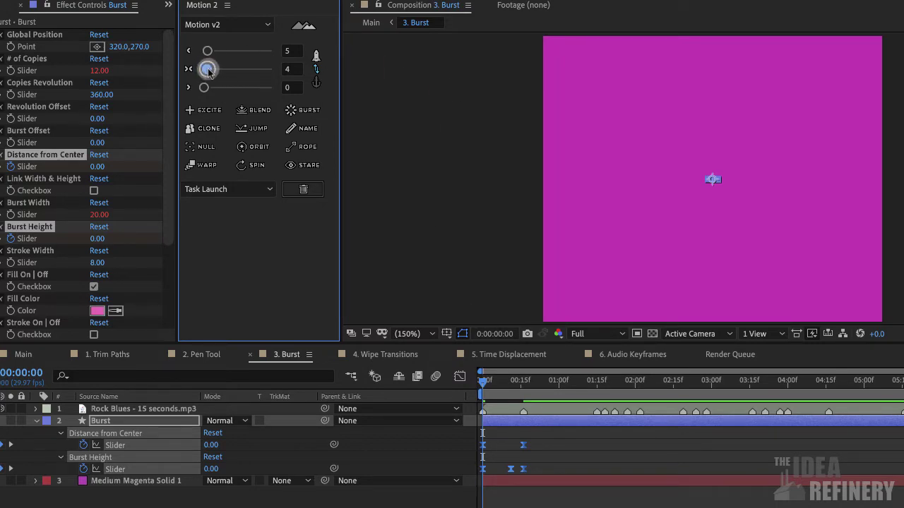
{"action": "left_click_drag", "start_coordinate": [208, 71], "coordinate": [242, 71]}
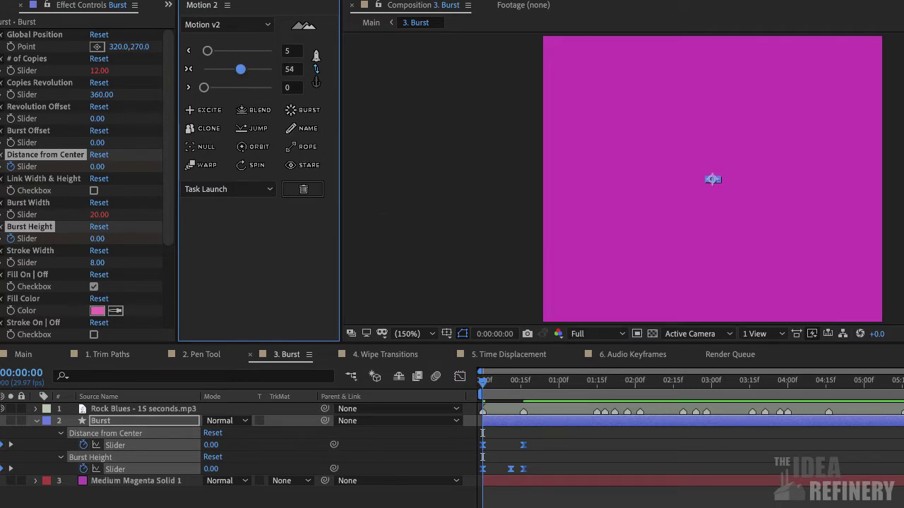
- Preview the eased burst animation several times from the start
{"action": "key", "text": "space"}
{"action": "left_click", "coordinate": [558, 383]}
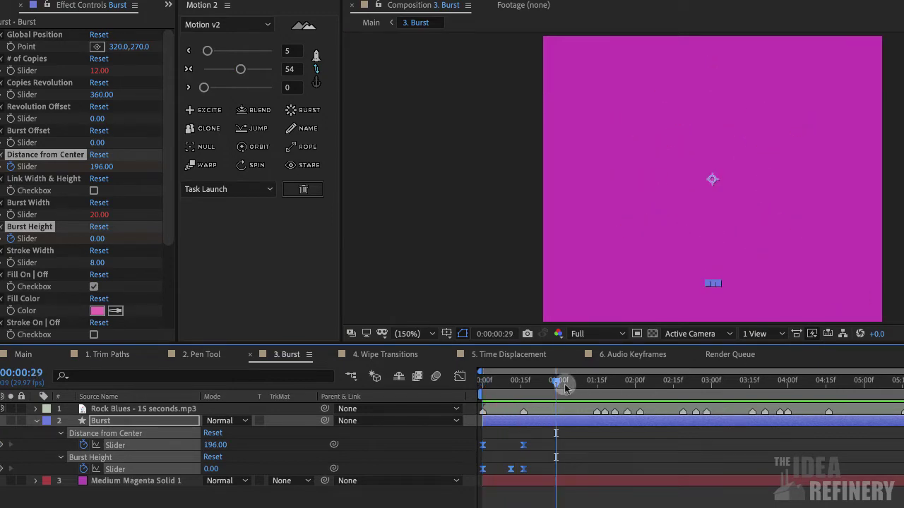
{"action": "key", "text": "space"}
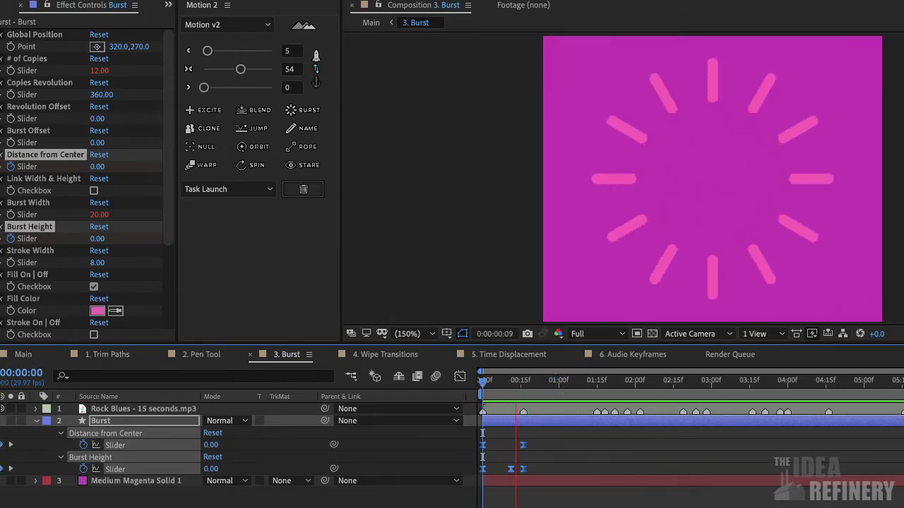
{"action": "left_click", "coordinate": [550, 385]}
{"action": "key", "text": "space"}
{"action": "left_click", "coordinate": [549, 388]}
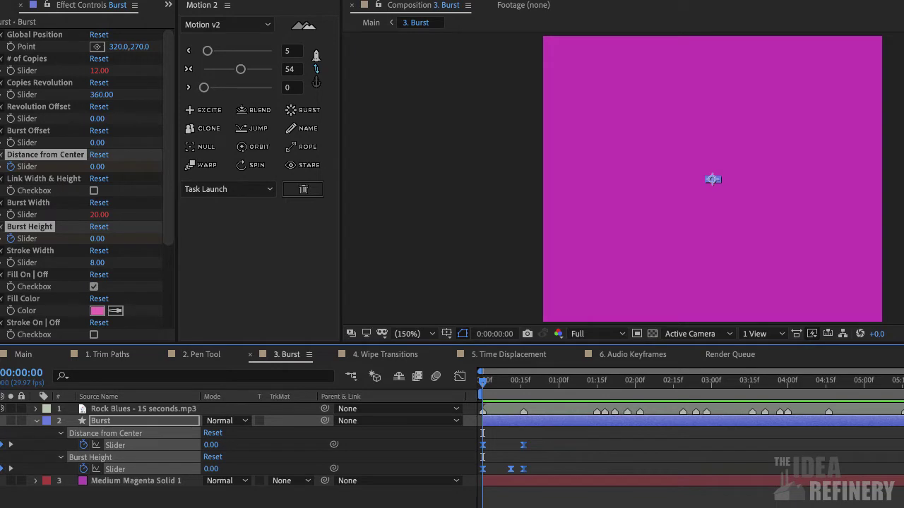
{"action": "key", "text": "space"}
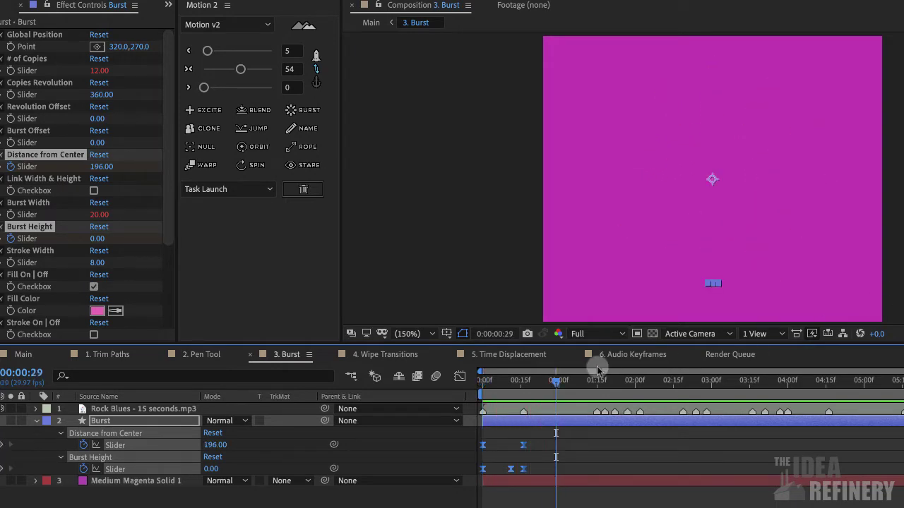
{"action": "key", "text": "space"}
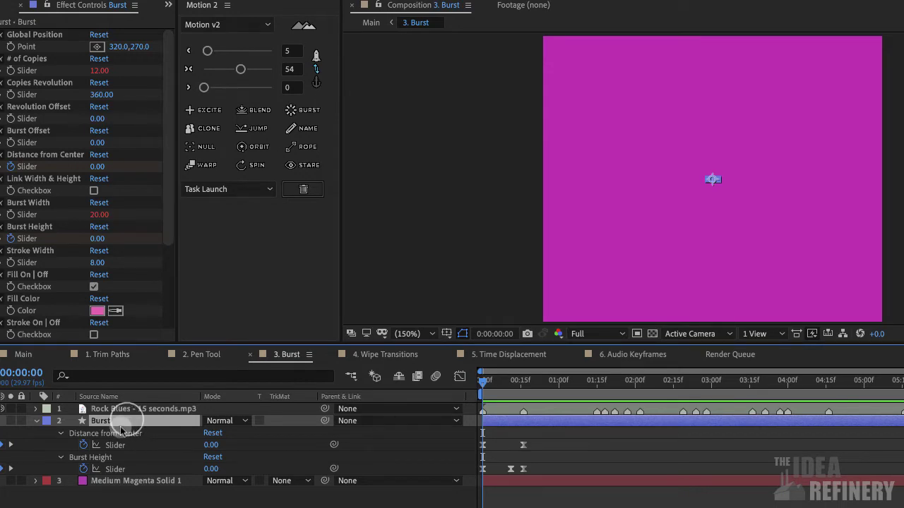
- Collapse the Burst layer's properties, duplicate the layer, and shift the duplicate about two frames later
{"action": "left_click", "coordinate": [36, 421]}
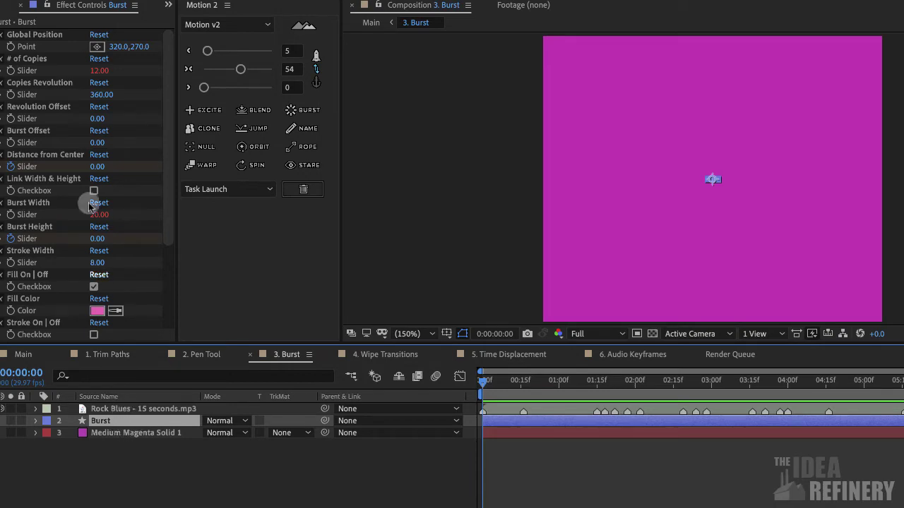
{"action": "left_click", "coordinate": [106, 0]}
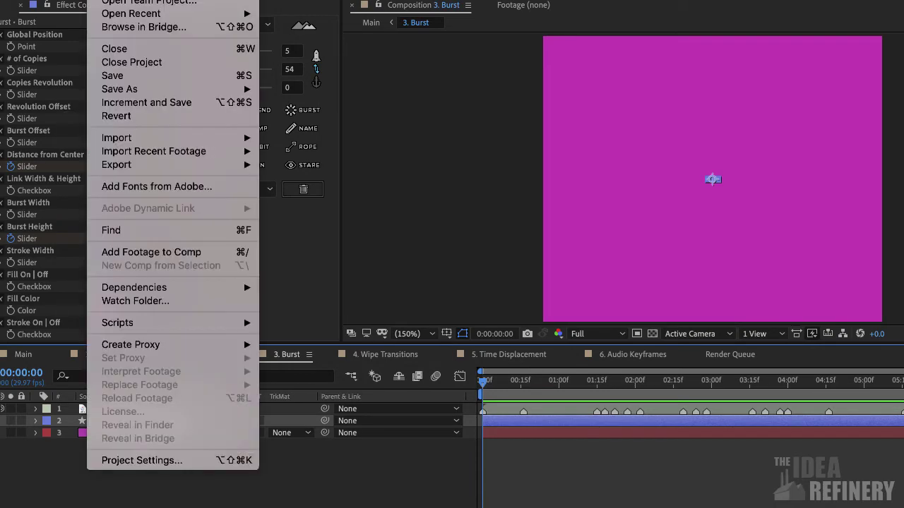
{"action": "mouse_move", "coordinate": [134, 0]}
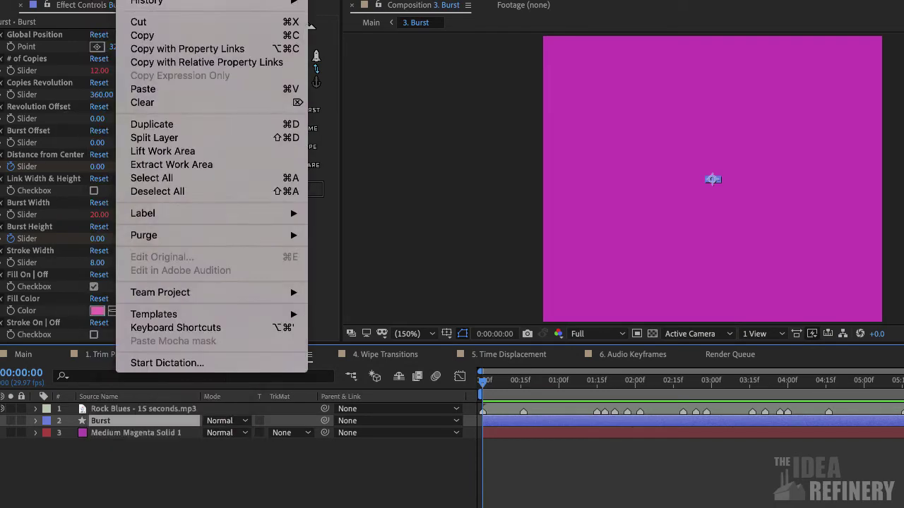
{"action": "left_click", "coordinate": [188, 125]}
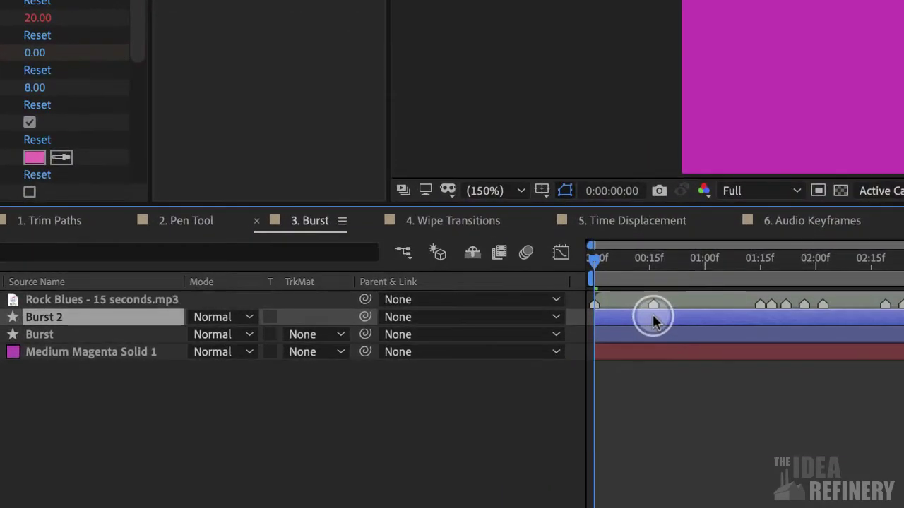
{"action": "left_click_drag", "start_coordinate": [652, 315], "coordinate": [660, 317]}
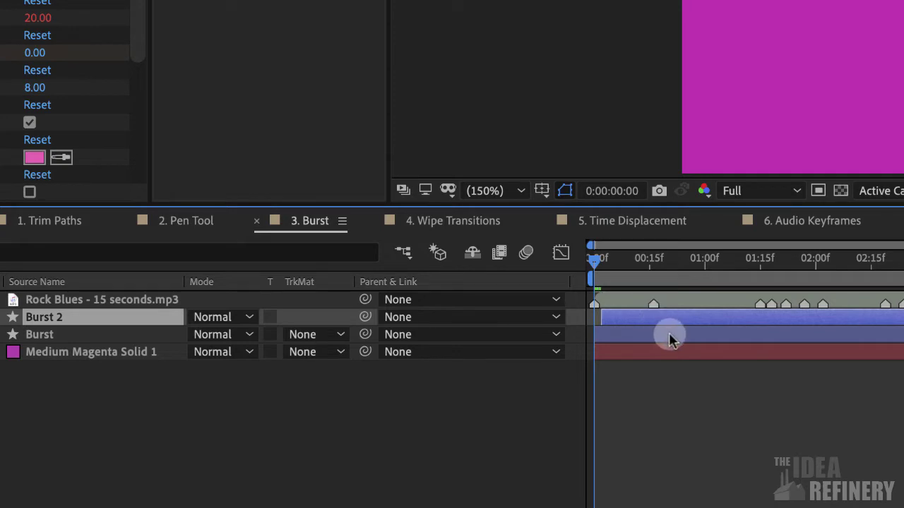
{"action": "left_click", "coordinate": [610, 335]}
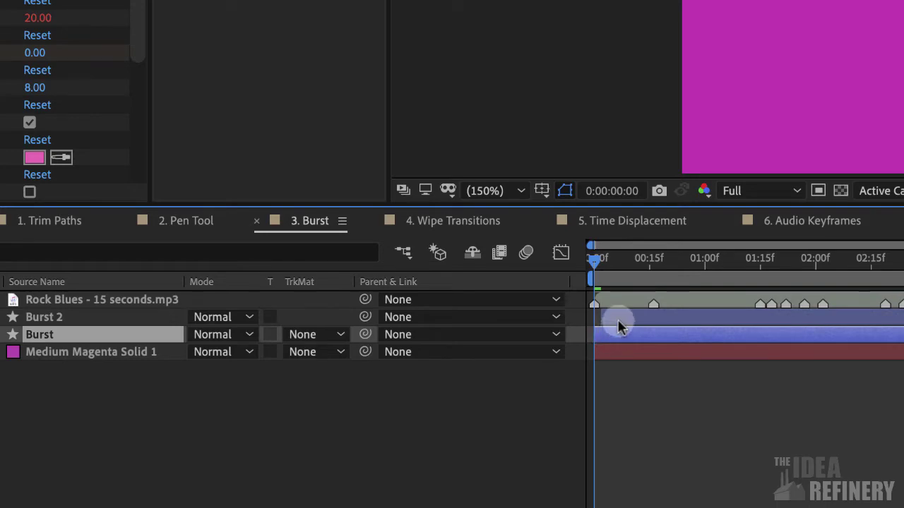
{"action": "left_click", "coordinate": [619, 317]}
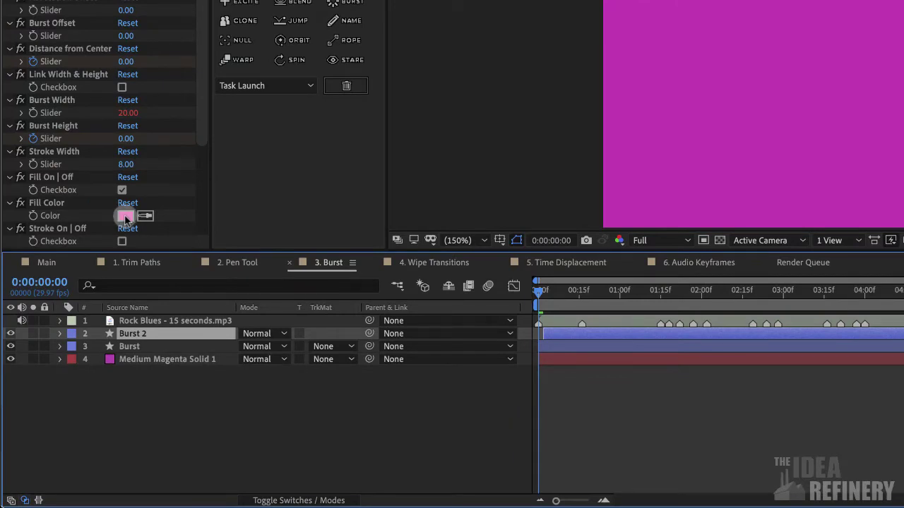
- Set the Burst 2 layer's Fill Color to bright blue 04A9FE and preview both bursts together
{"action": "left_click", "coordinate": [125, 216]}
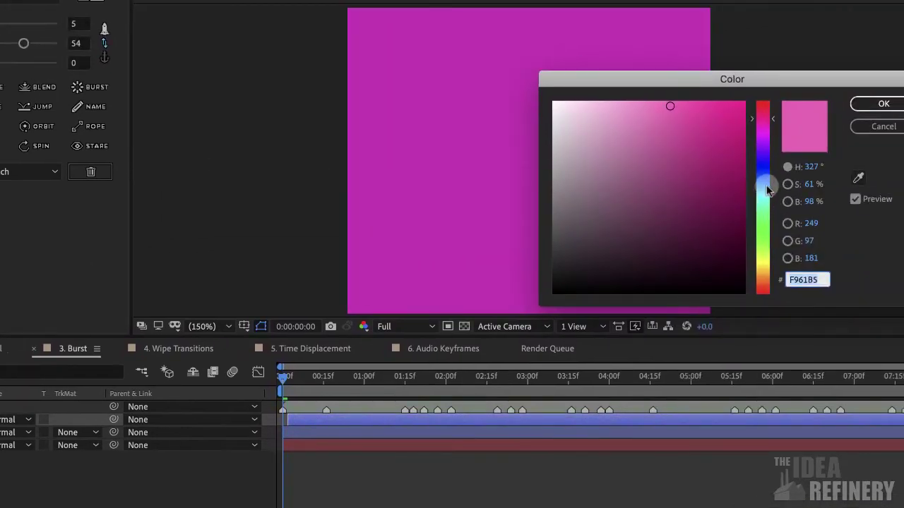
{"action": "left_click", "coordinate": [768, 190]}
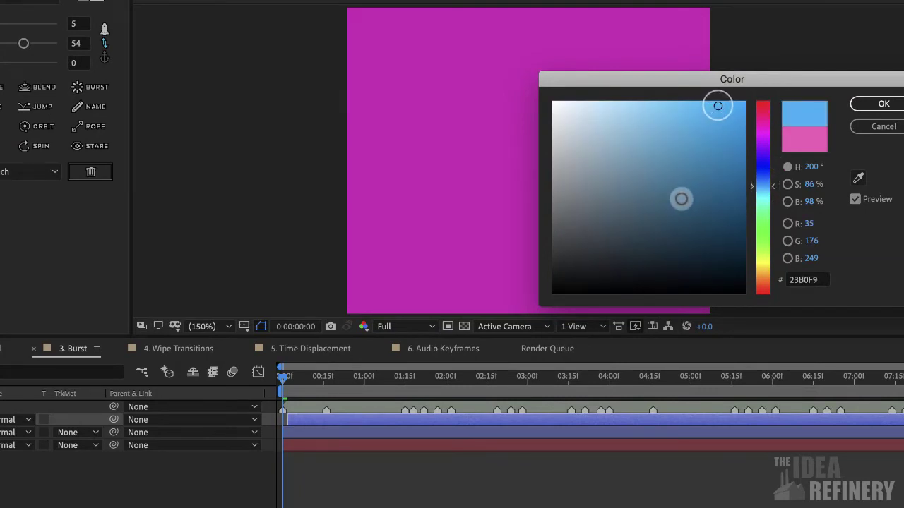
{"action": "left_click", "coordinate": [883, 104]}
{"action": "mouse_move", "coordinate": [290, 387]}
{"action": "left_mouse_down"}
{"action": "mouse_move", "coordinate": [331, 386]}
{"action": "mouse_move", "coordinate": [283, 386]}
{"action": "left_mouse_up"}
{"action": "left_click", "coordinate": [791, 221]}
{"action": "key", "text": "space"}
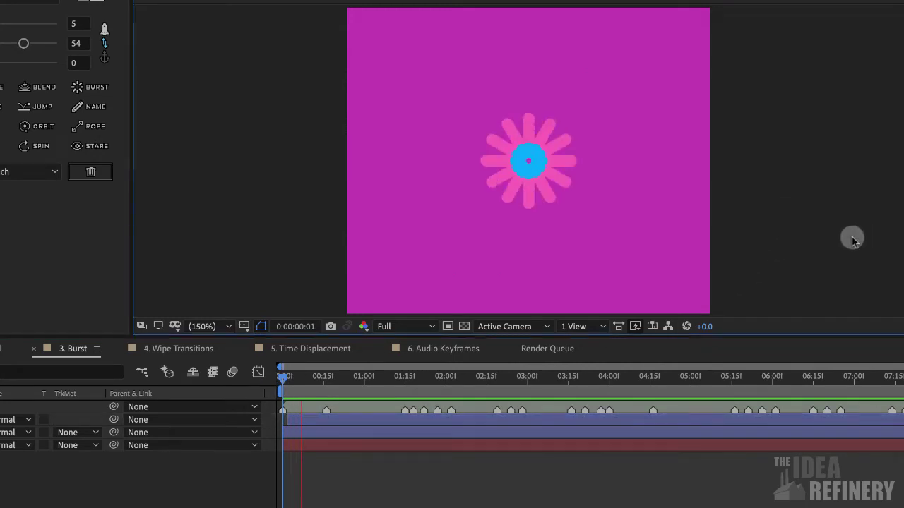
{"action": "key", "text": "space"}
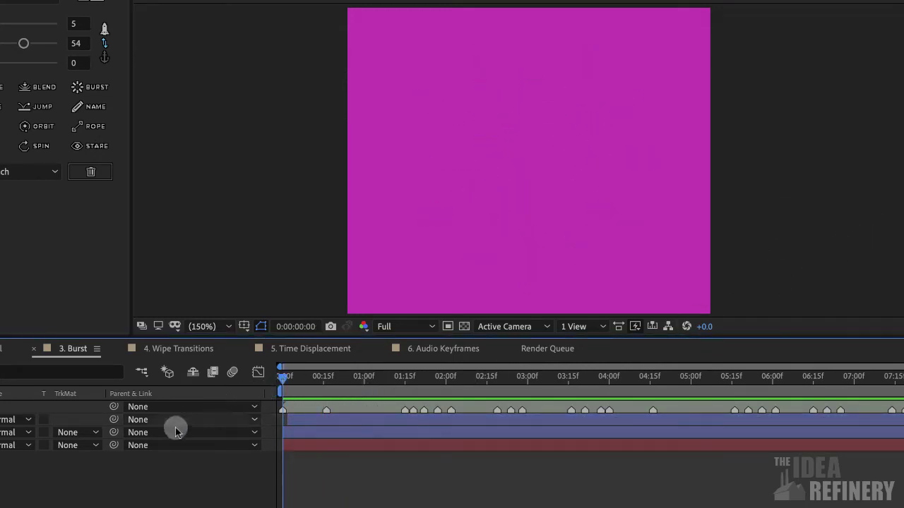
- Duplicate the Burst 2 layer and shift the new copy about two frames later than Burst 2
{"action": "left_click", "coordinate": [14, 419]}
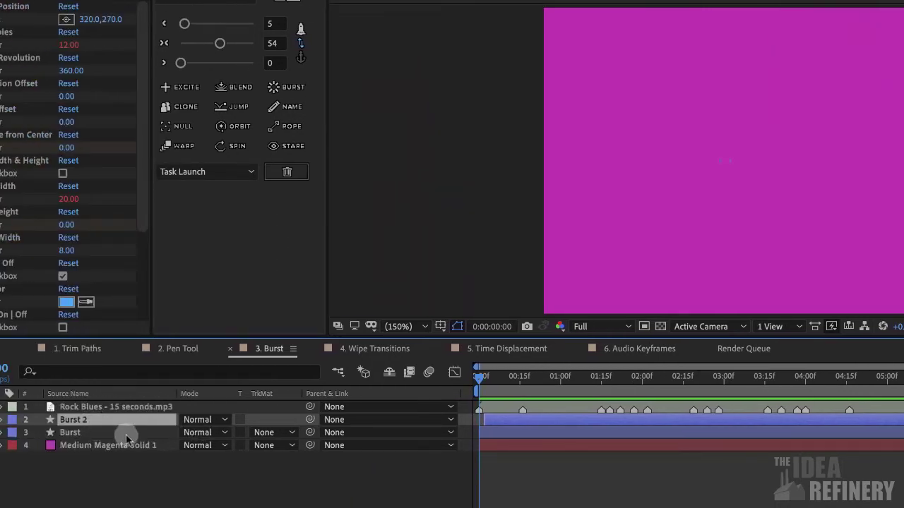
{"action": "left_click", "coordinate": [106, 0]}
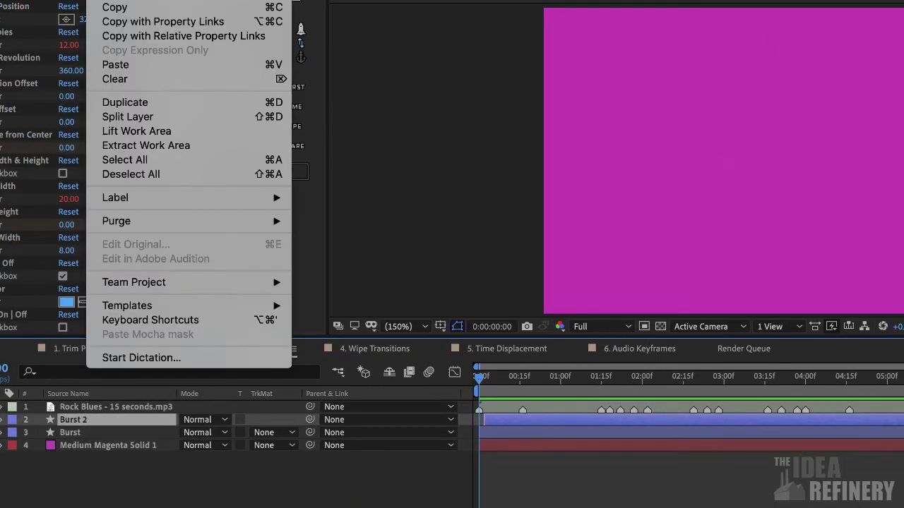
{"action": "left_click", "coordinate": [151, 103]}
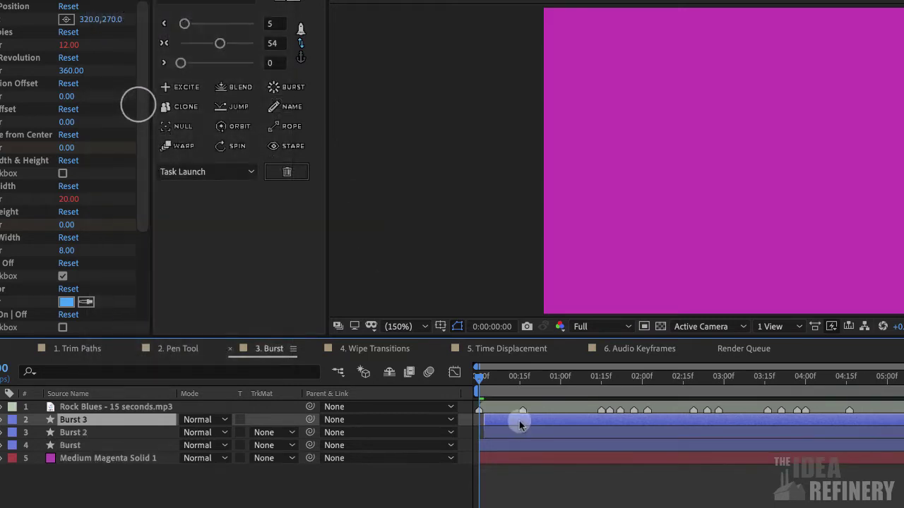
{"action": "left_click_drag", "start_coordinate": [520, 424], "coordinate": [527, 422]}
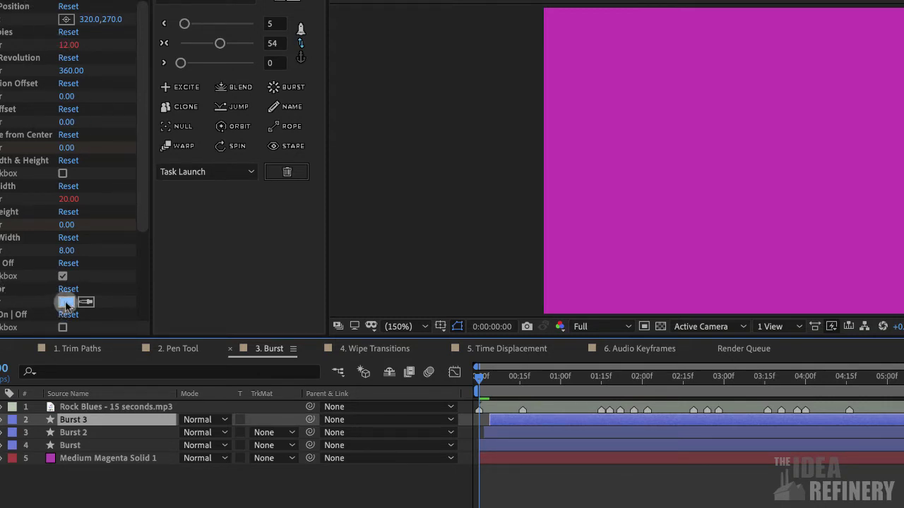
- Set the Burst 3 layer's Fill Color to bright yellow, about D2FE04, then preview the three bursts and return to 0:00:00:00
{"action": "left_click", "coordinate": [66, 304]}
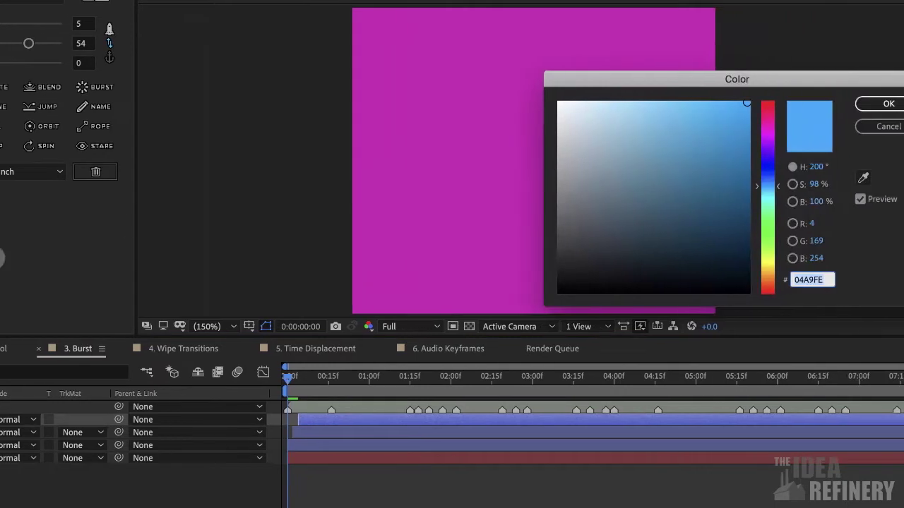
{"action": "left_click", "coordinate": [762, 256]}
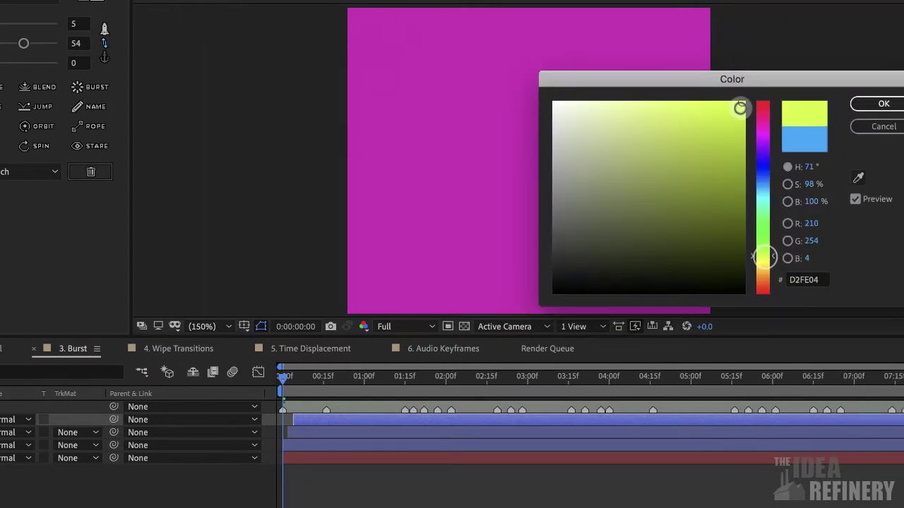
{"action": "left_click", "coordinate": [883, 104]}
{"action": "left_click", "coordinate": [286, 380]}
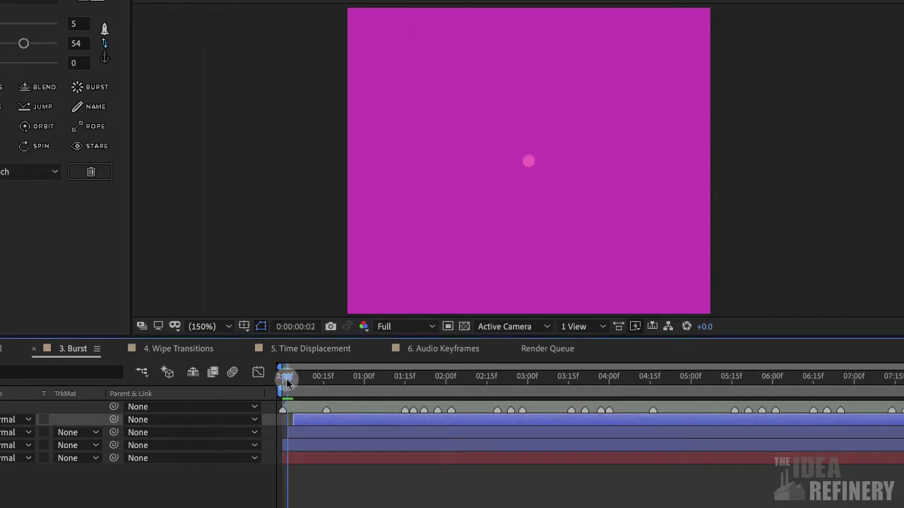
{"action": "key", "text": "space"}
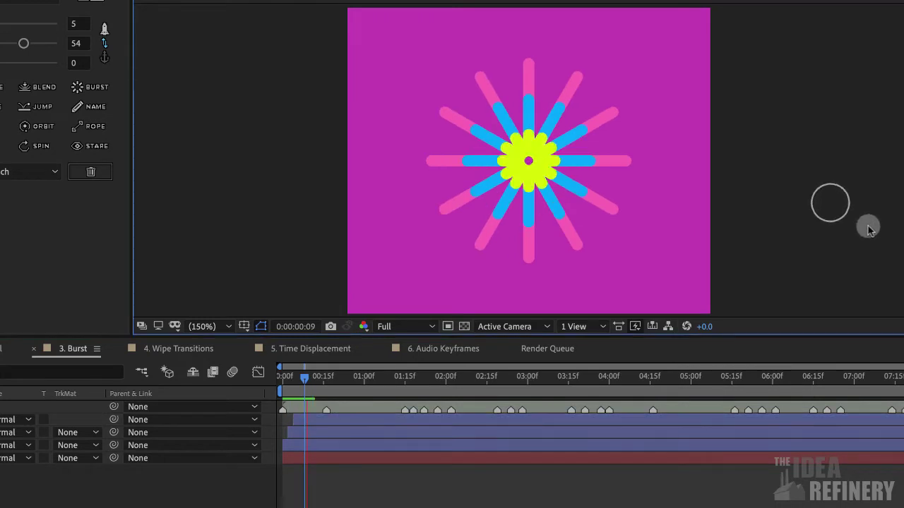
{"action": "key", "text": "space"}
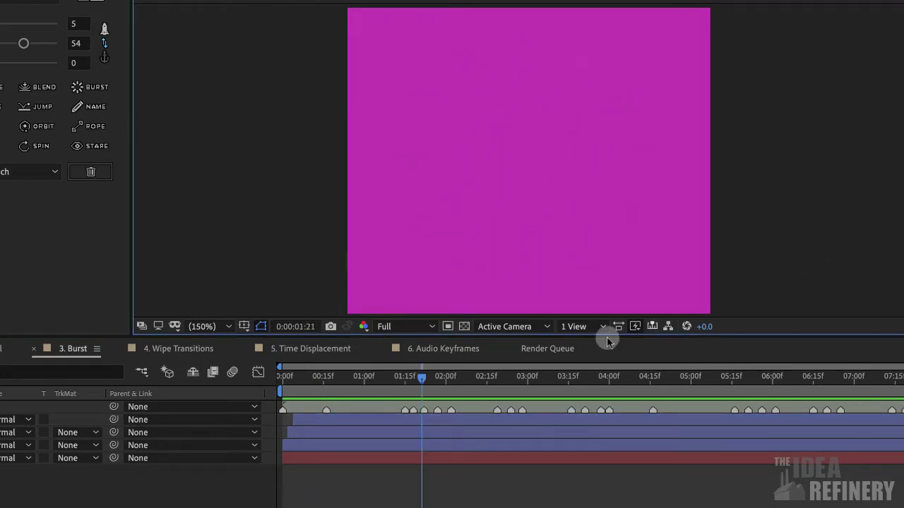
{"action": "left_click_drag", "start_coordinate": [417, 382], "coordinate": [262, 402]}
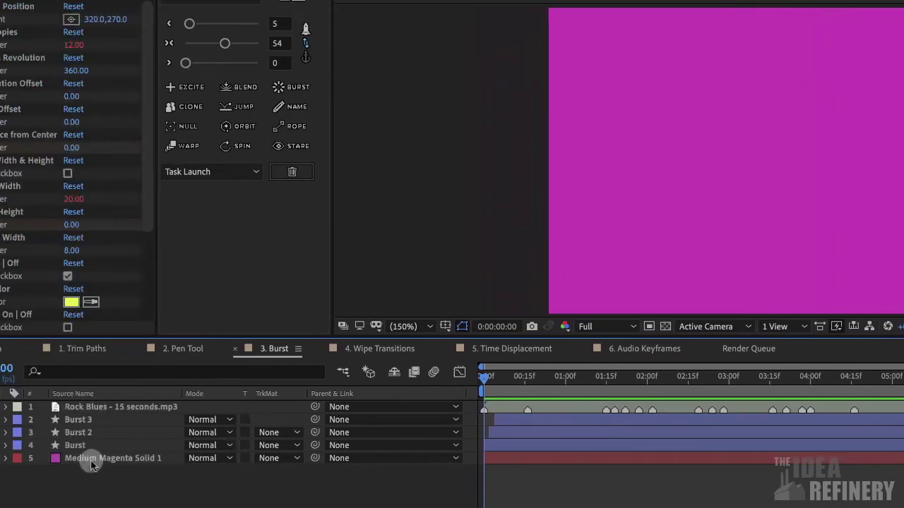
- Pre-compose the three burst layers into a composition named Burst, moving all attributes into it, and open that composition
{"action": "left_click", "coordinate": [141, 449], "text": "shift"}
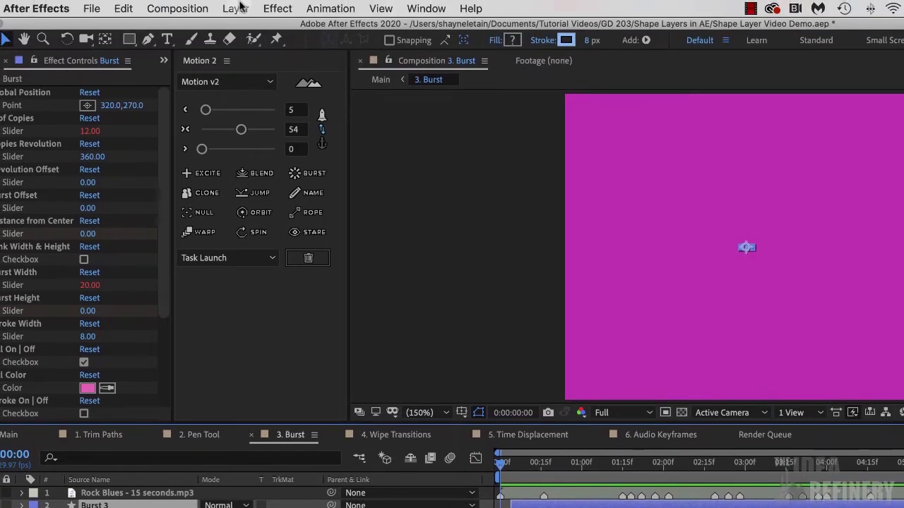
{"action": "left_click", "coordinate": [233, 9]}
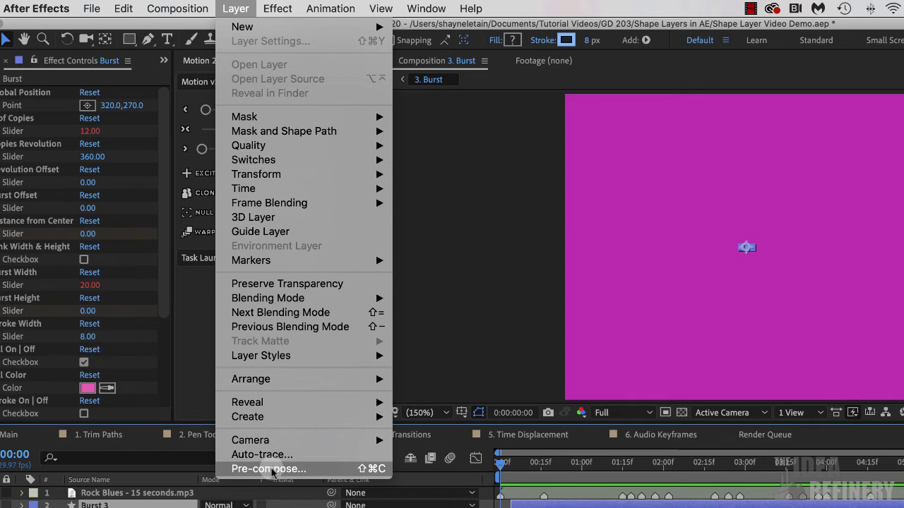
{"action": "left_click", "coordinate": [379, 470]}
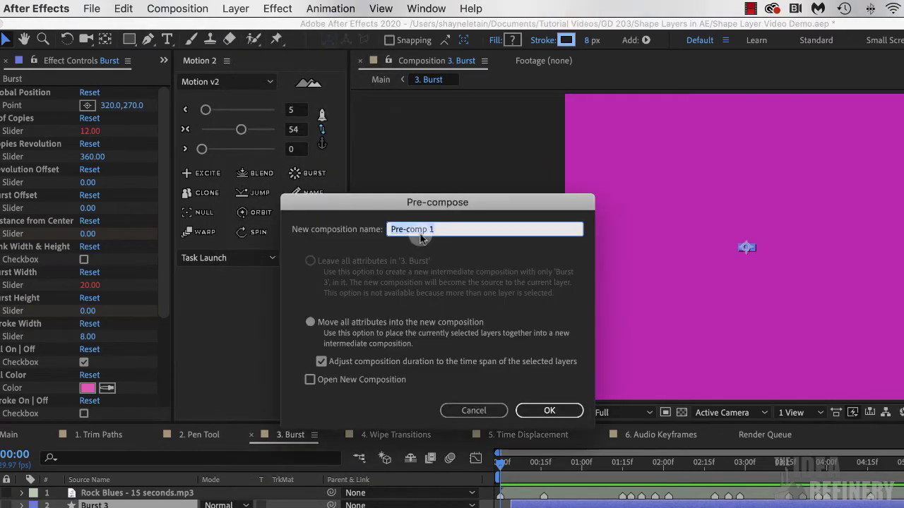
{"action": "left_click", "coordinate": [550, 411]}
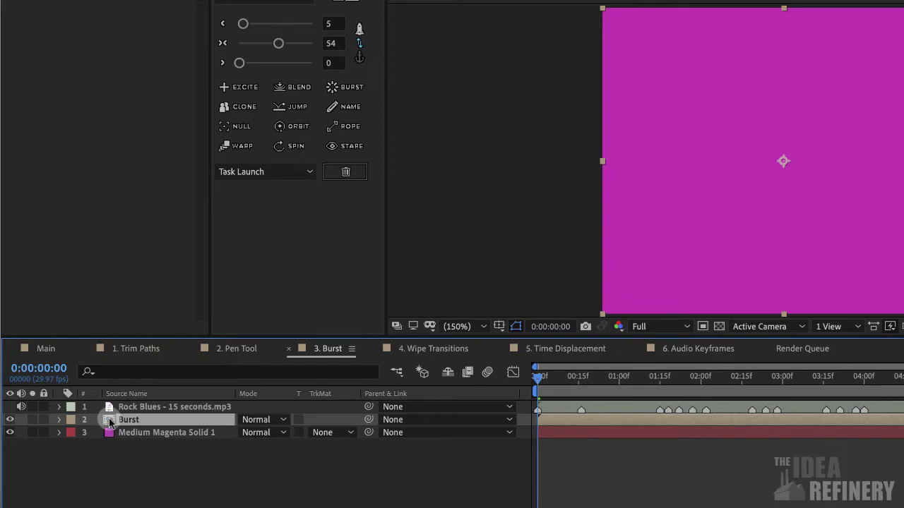
{"action": "double_click", "coordinate": [110, 421]}
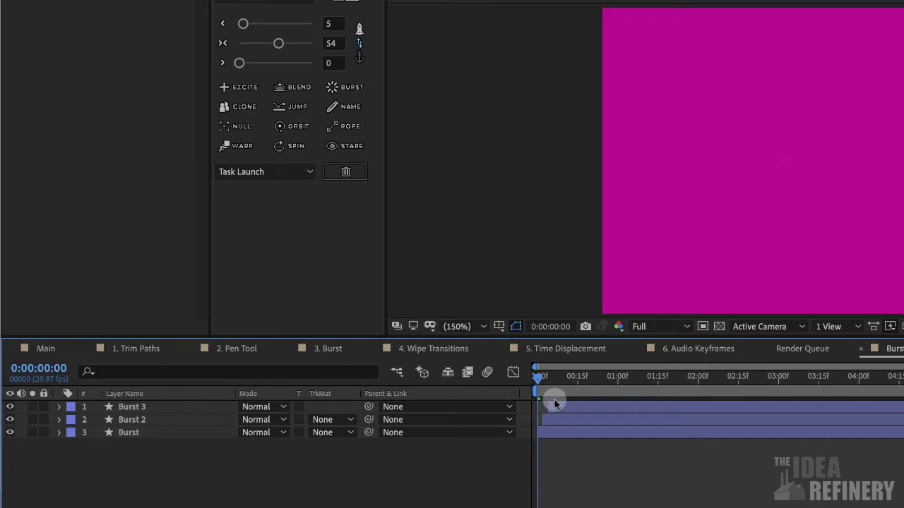
- End the Burst composition's work area at one second, trim the composition to it and preview the shortened animation
{"action": "mouse_move", "coordinate": [537, 377]}
{"action": "left_mouse_down"}
{"action": "mouse_move", "coordinate": [590, 377]}
{"action": "mouse_move", "coordinate": [519, 377]}
{"action": "left_mouse_up"}
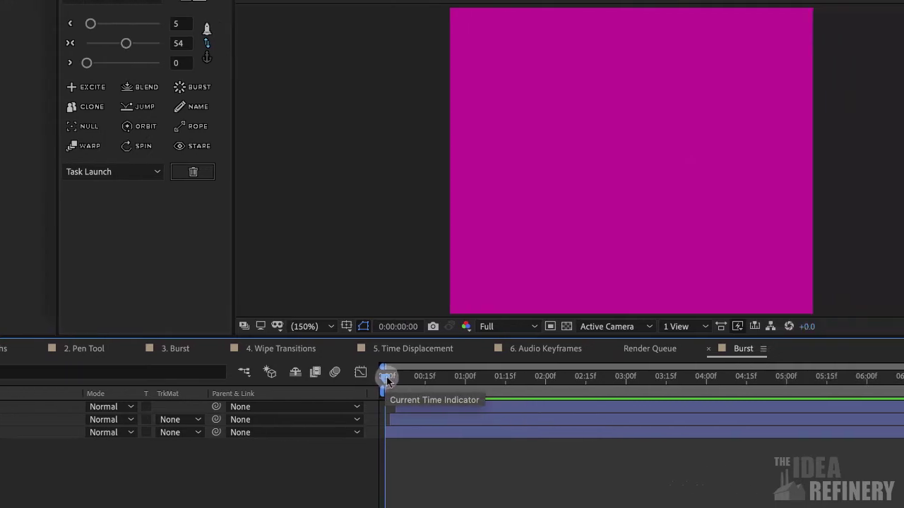
{"action": "left_click_drag", "start_coordinate": [538, 376], "coordinate": [542, 379]}
{"action": "mouse_move", "coordinate": [239, 380]}
{"action": "left_mouse_down"}
{"action": "mouse_move", "coordinate": [289, 378]}
{"action": "mouse_move", "coordinate": [315, 389]}
{"action": "mouse_move", "coordinate": [223, 382]}
{"action": "left_mouse_up"}
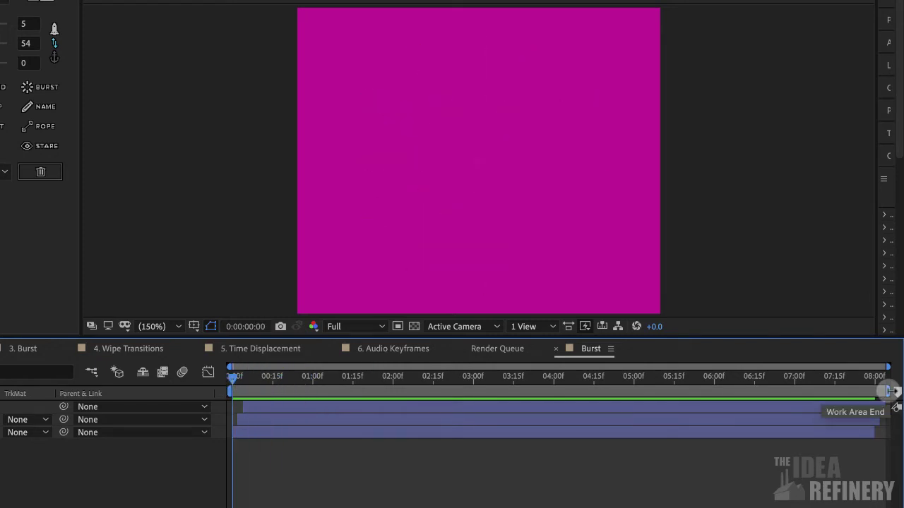
{"action": "left_click_drag", "start_coordinate": [888, 391], "coordinate": [321, 415]}
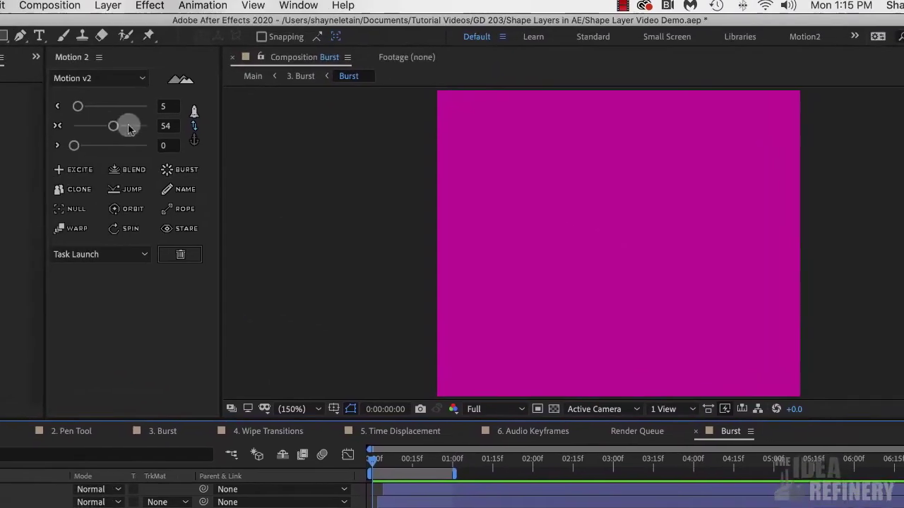
{"action": "left_click", "coordinate": [46, 8]}
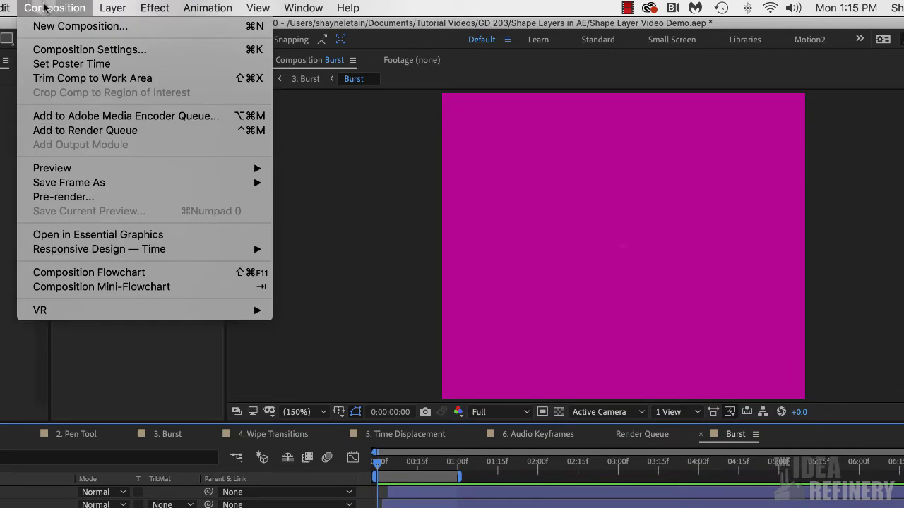
{"action": "left_click", "coordinate": [52, 78]}
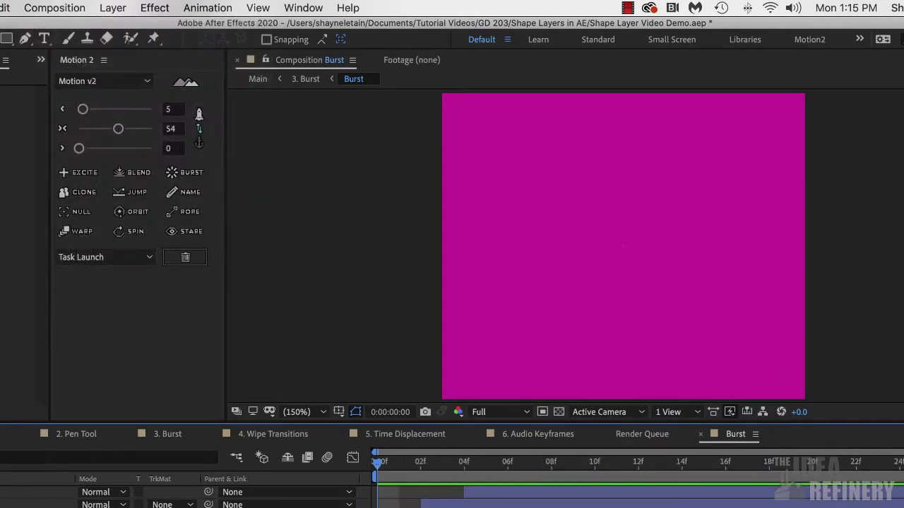
{"action": "key", "text": "space"}
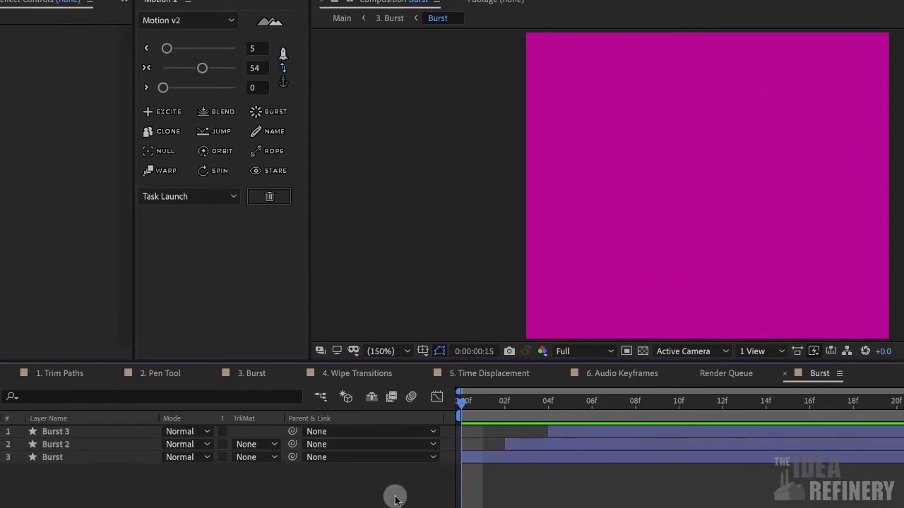
{"action": "key", "text": "space"}
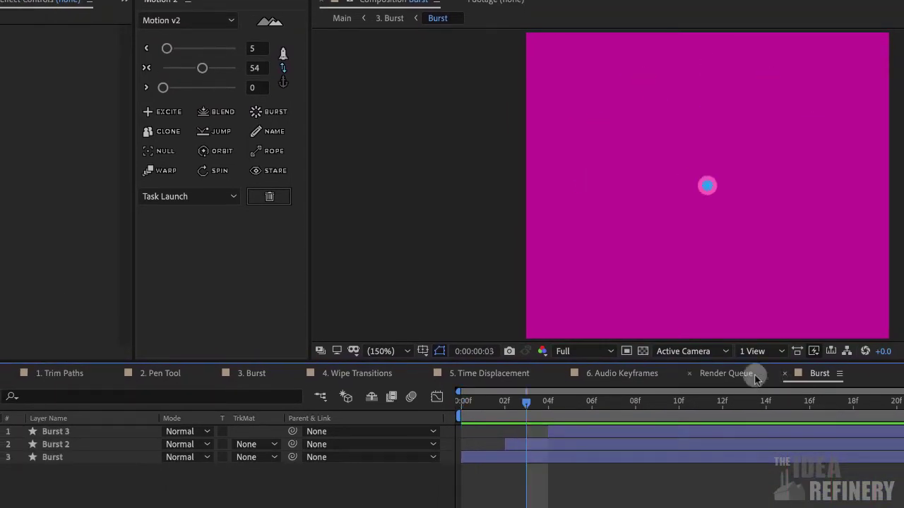
- Return to the 3. Burst composition and enable time remapping on its Burst layer
{"action": "left_click", "coordinate": [254, 374]}
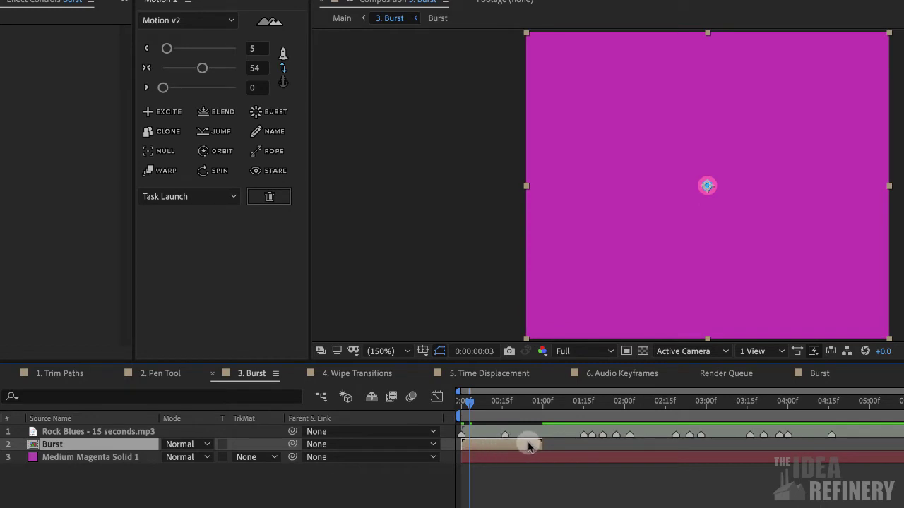
{"action": "right_click", "coordinate": [78, 443]}
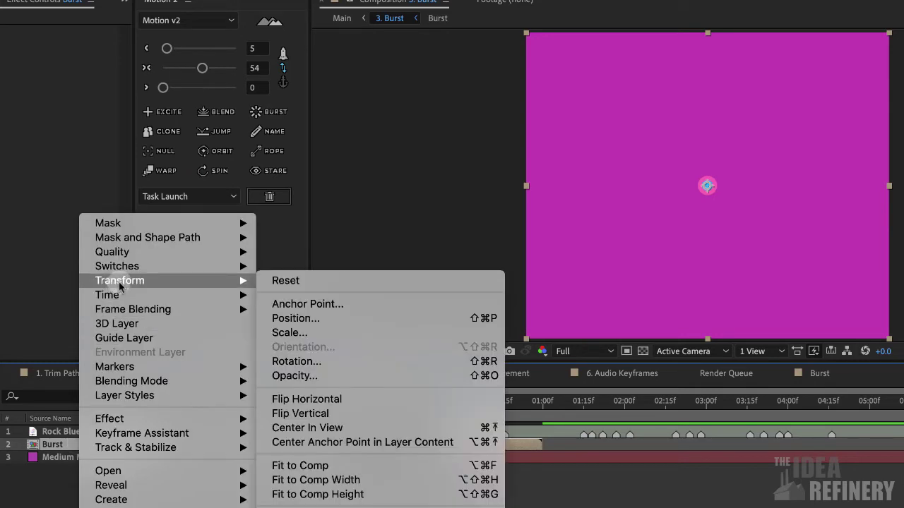
{"action": "mouse_move", "coordinate": [116, 298]}
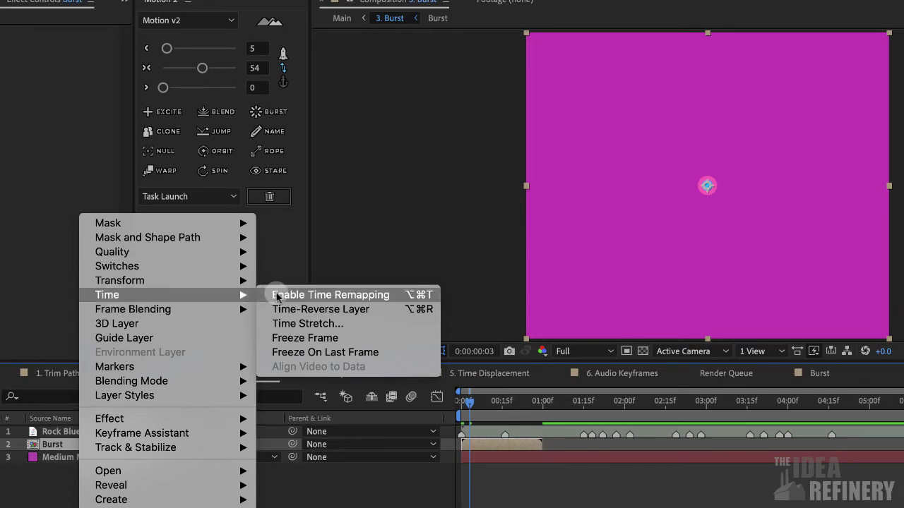
{"action": "left_click", "coordinate": [333, 296]}
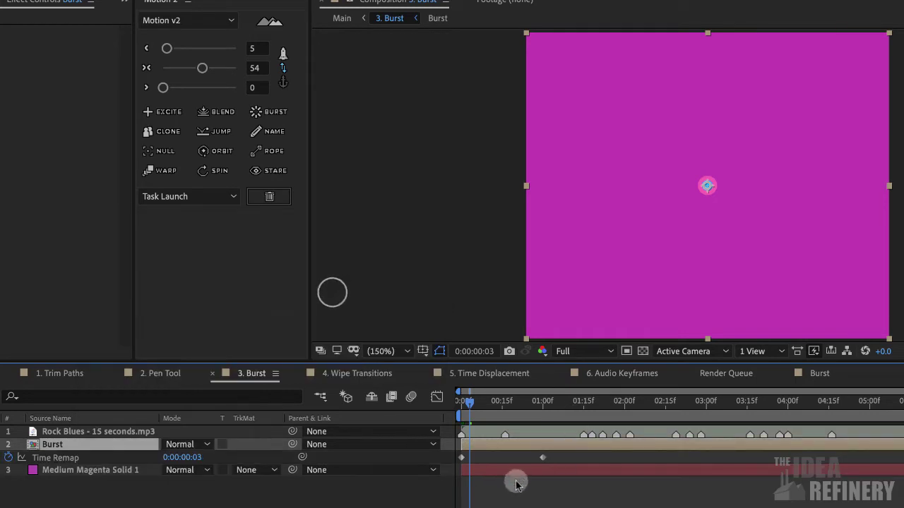
- Add the expression loopOutDuration(type = "cycle", duration = 0) to the Burst layer's Time Remap and preview the loop
{"action": "left_click", "coordinate": [46, 458]}
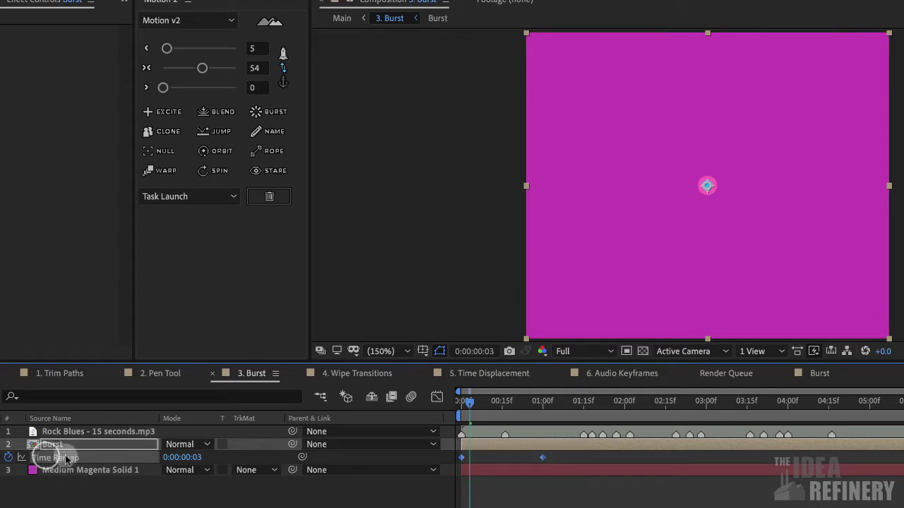
{"action": "left_click", "coordinate": [9, 458], "text": "alt"}
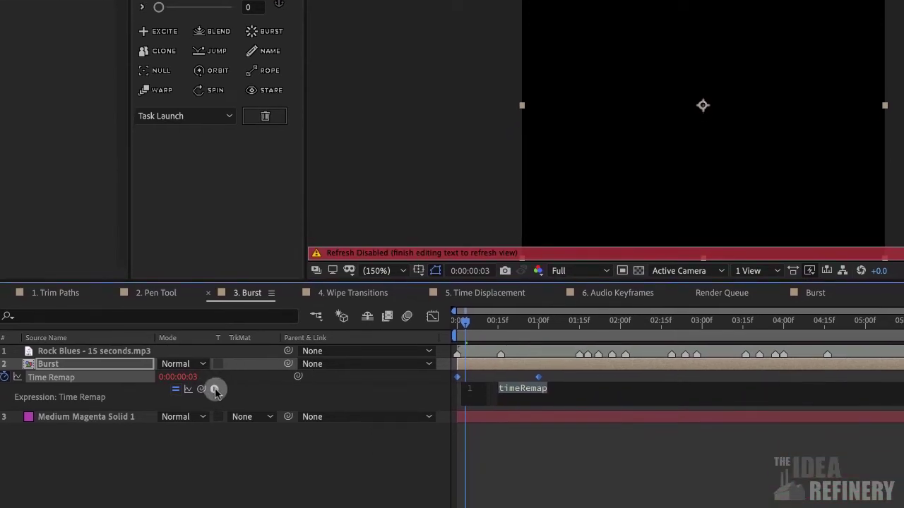
{"action": "left_click", "coordinate": [215, 392]}
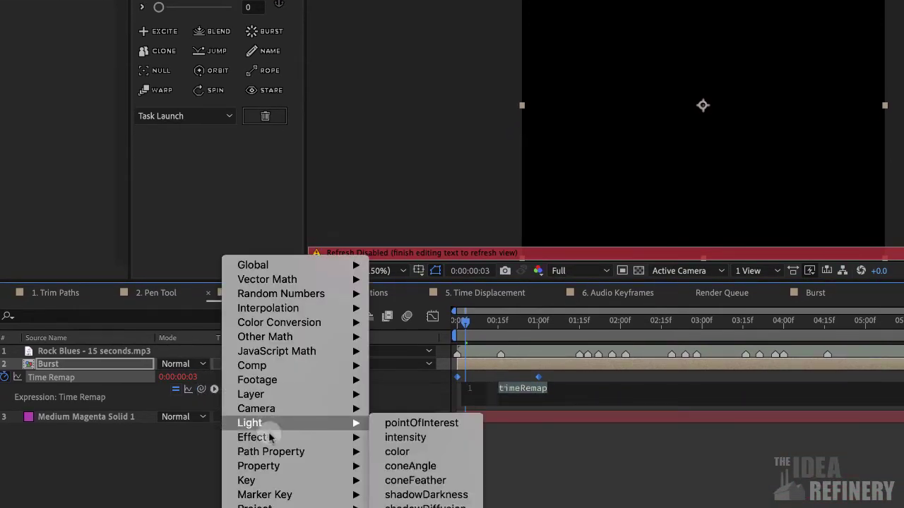
{"action": "mouse_move", "coordinate": [259, 467]}
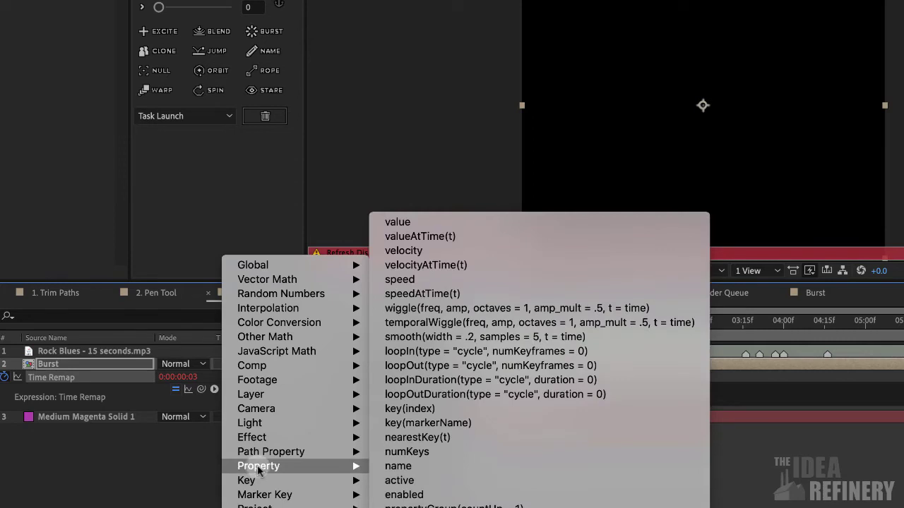
{"action": "left_click", "coordinate": [407, 394]}
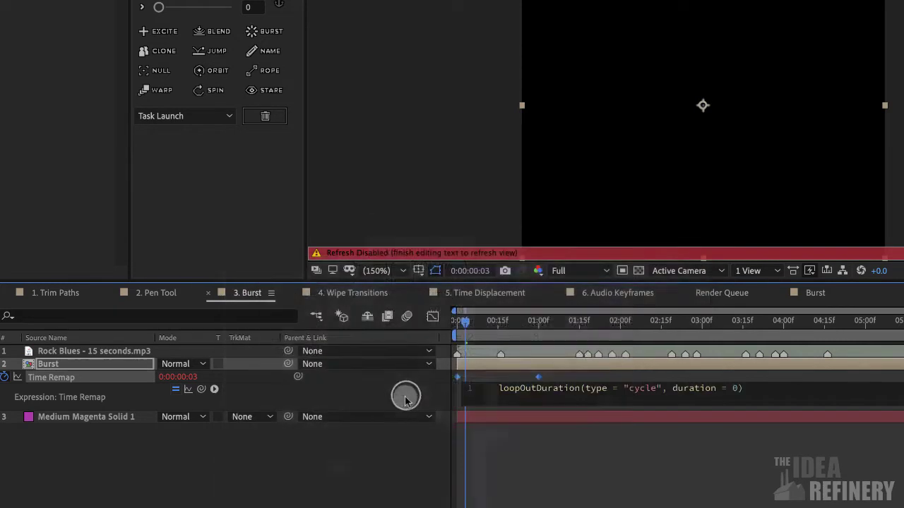
{"action": "left_click", "coordinate": [416, 120]}
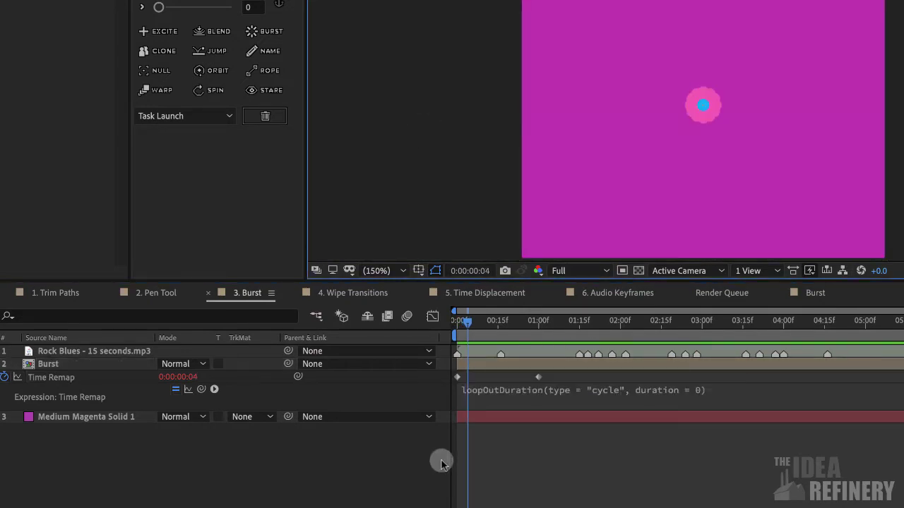
{"action": "key", "text": "space"}
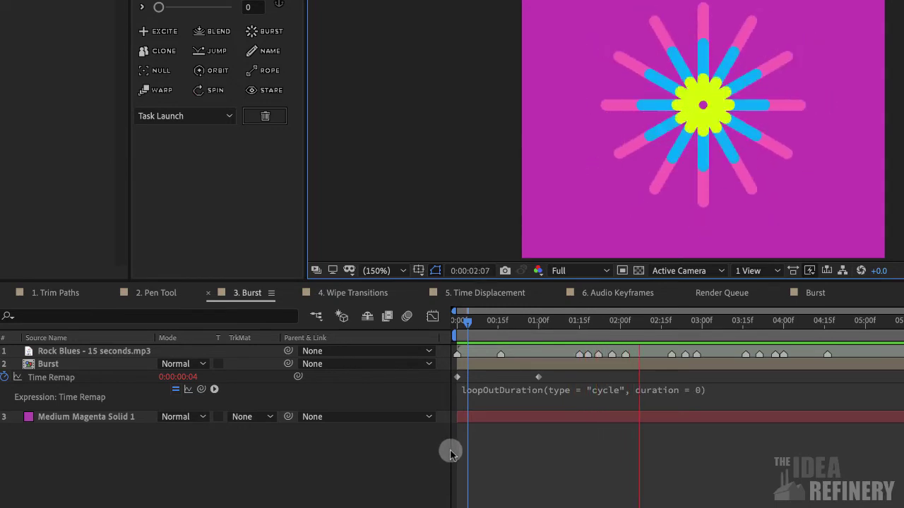
{"action": "key", "text": "space"}
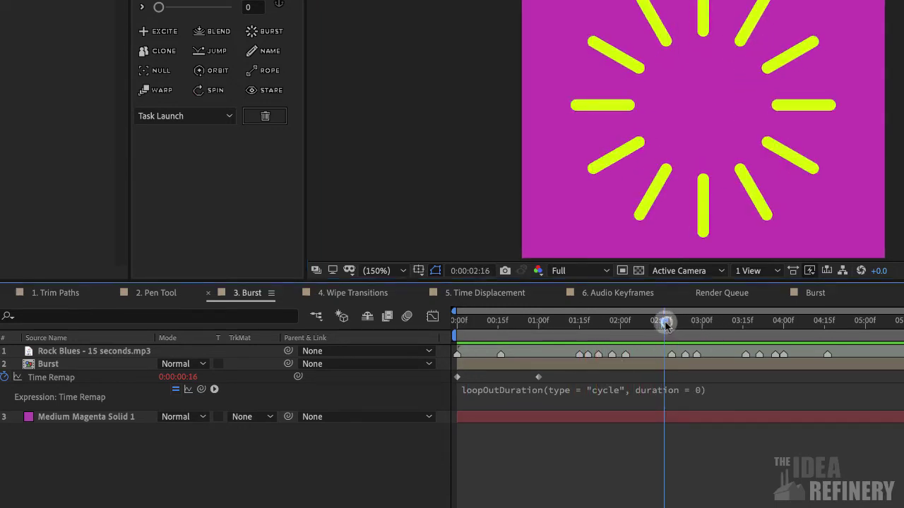
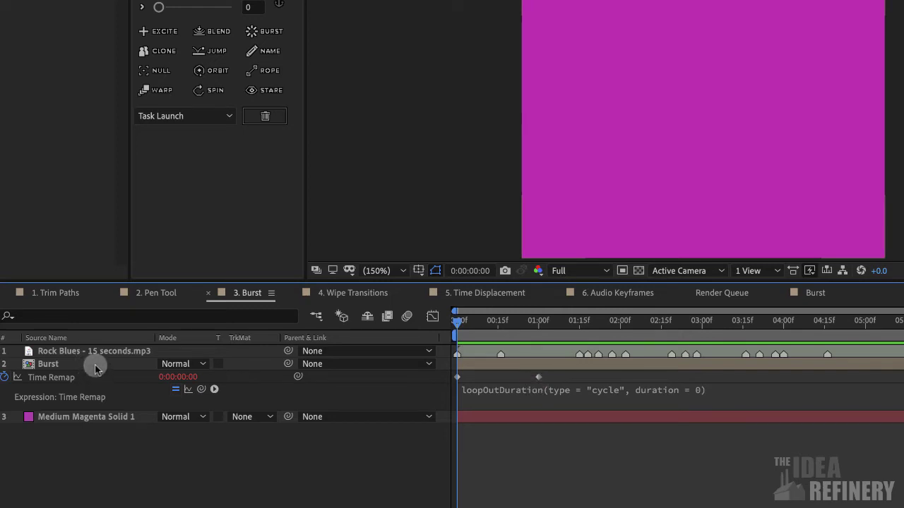
- Create a 640 x 540 px medium blue solid directly above the Burst layer
{"action": "left_click", "coordinate": [54, 365]}
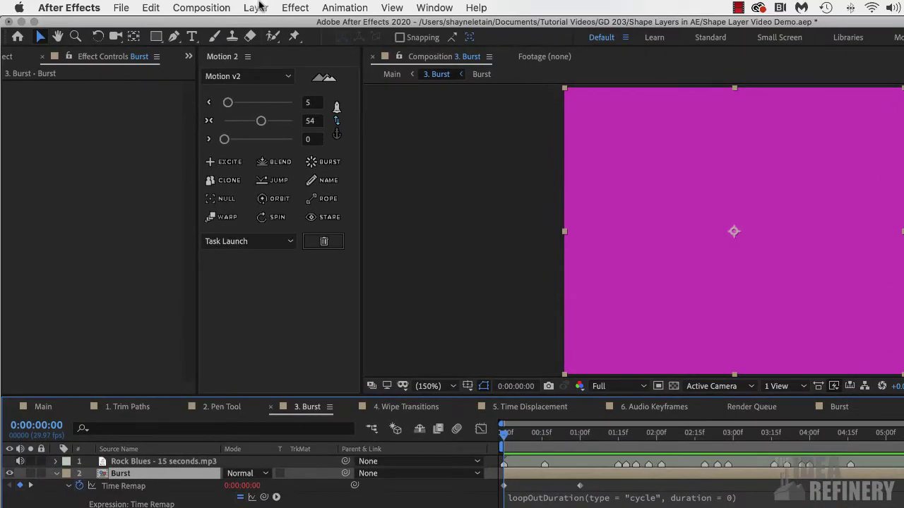
{"action": "left_click", "coordinate": [256, 7]}
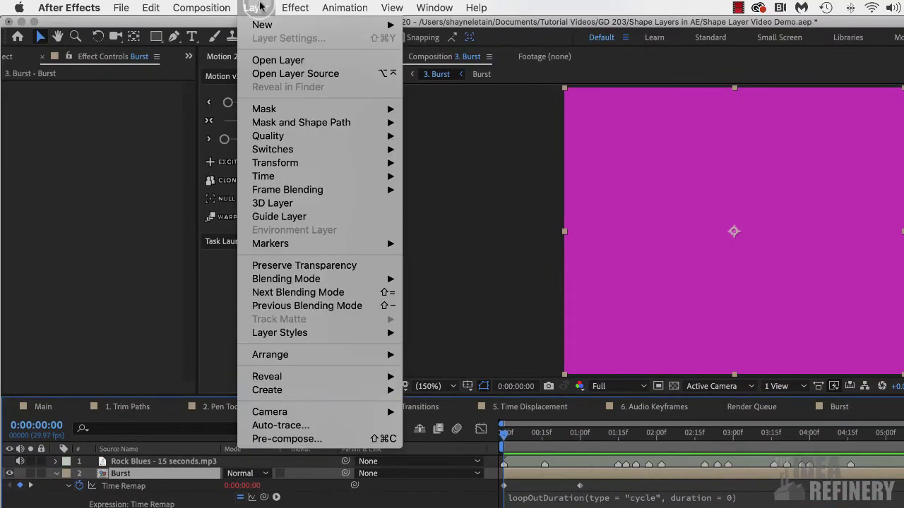
{"action": "mouse_move", "coordinate": [262, 29]}
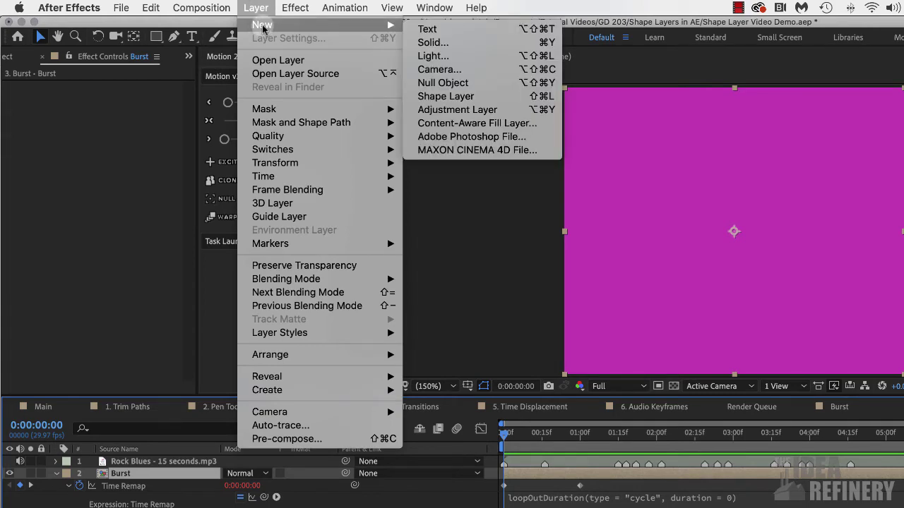
{"action": "left_click", "coordinate": [432, 44]}
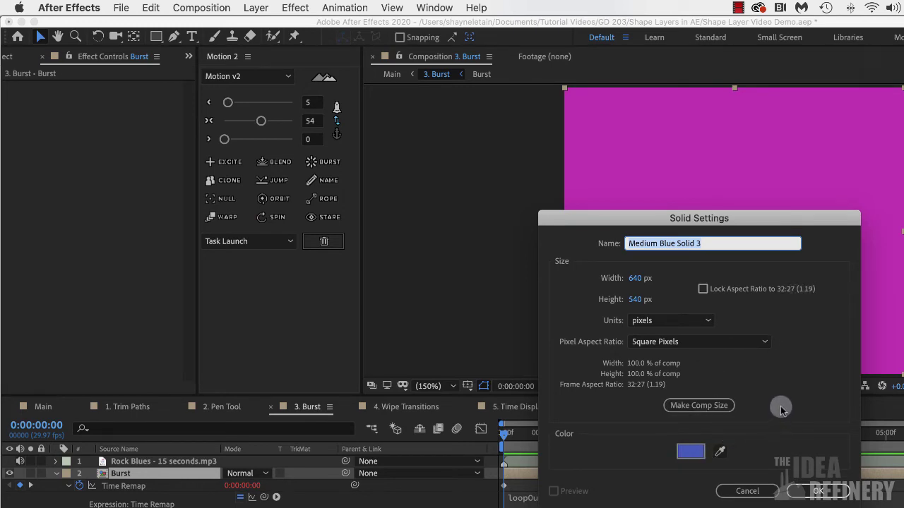
{"action": "left_click", "coordinate": [819, 492]}
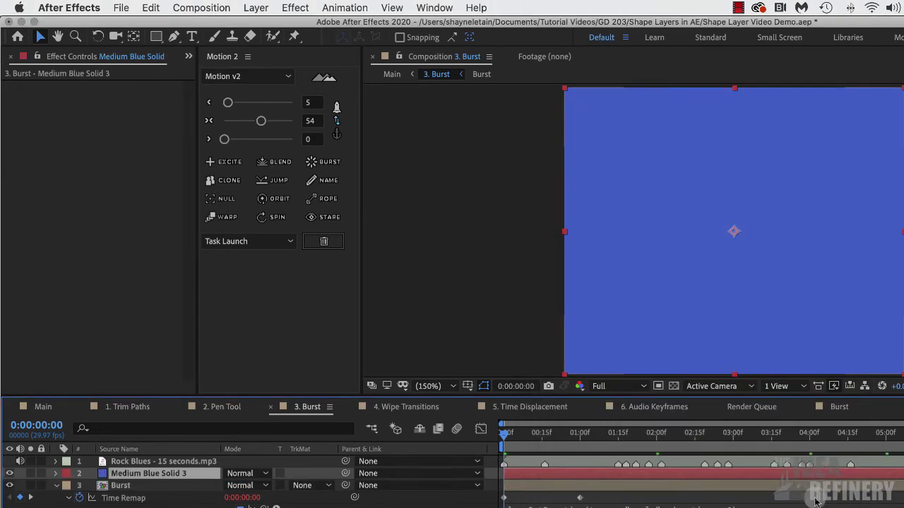
- Apply the CC Particle World simulation effect to the blue solid and scrub through the first second, stopping at 0:00:00:08
{"action": "left_click", "coordinate": [295, 8]}
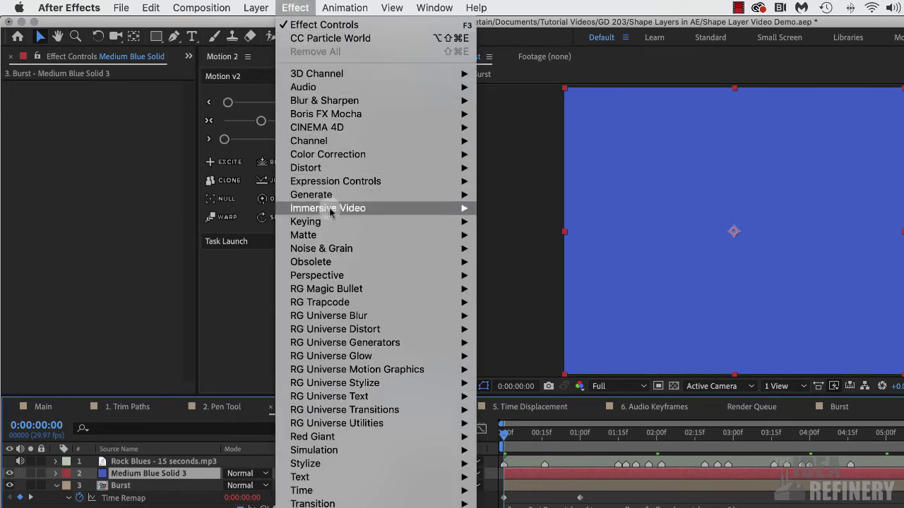
{"action": "mouse_move", "coordinate": [321, 281]}
{"action": "mouse_move", "coordinate": [312, 452]}
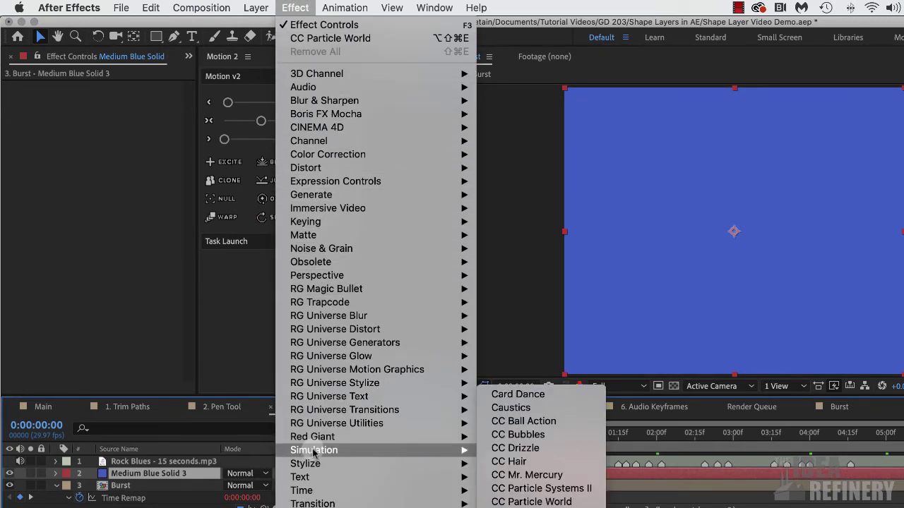
{"action": "left_click", "coordinate": [540, 502]}
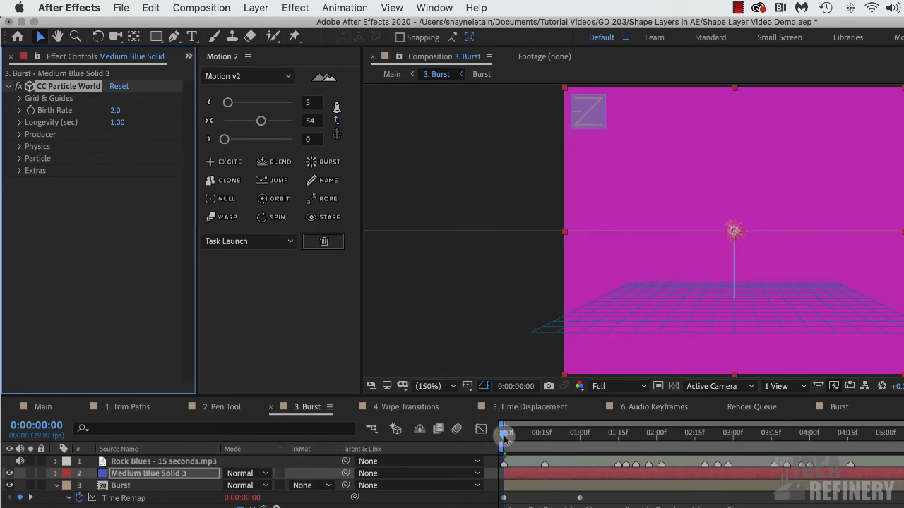
{"action": "left_click_drag", "start_coordinate": [504, 436], "coordinate": [515, 434]}
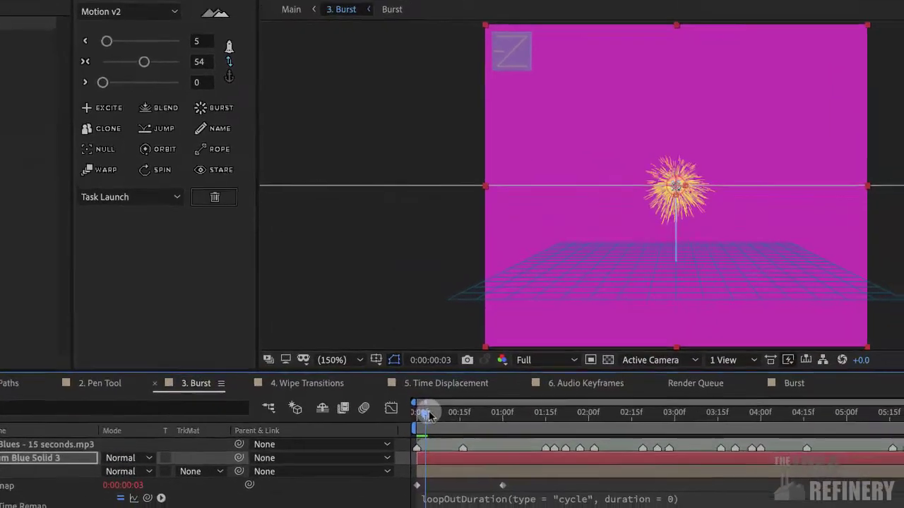
{"action": "left_click_drag", "start_coordinate": [429, 415], "coordinate": [496, 411]}
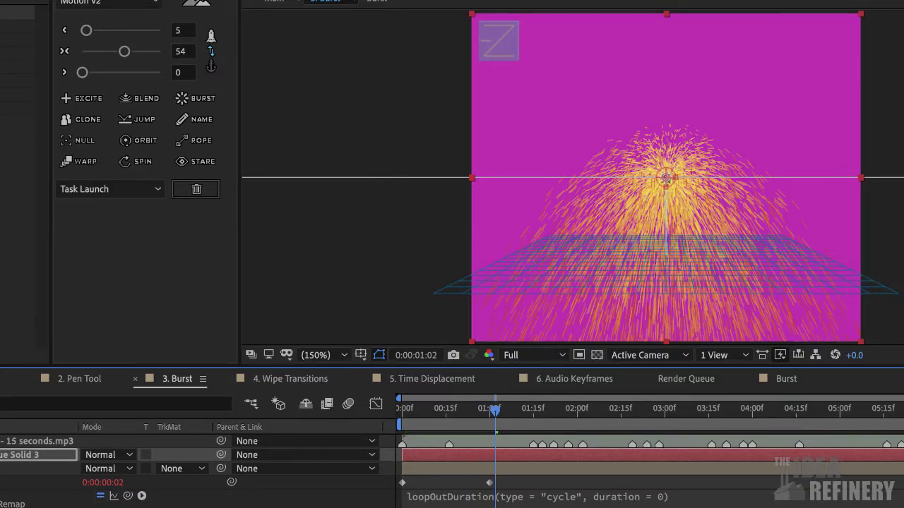
{"action": "left_click_drag", "start_coordinate": [494, 411], "coordinate": [426, 417]}
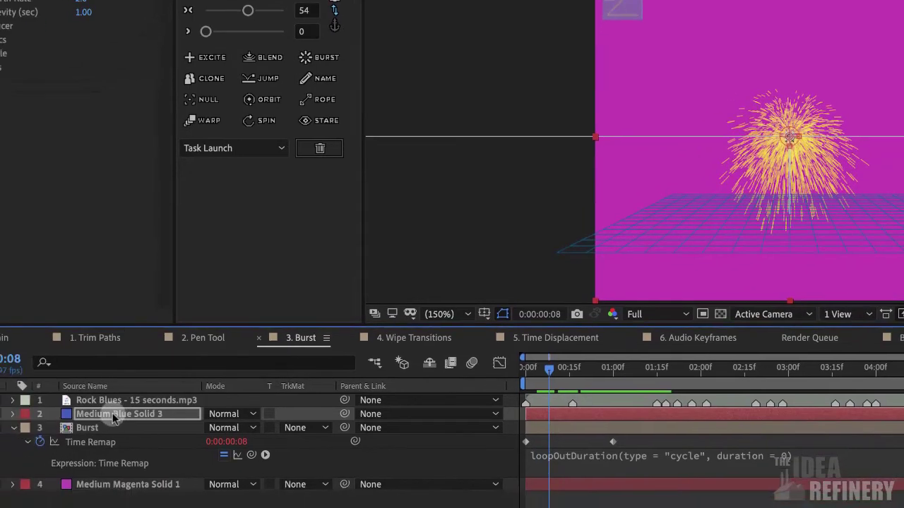
- Rename the blue solid layer as Particles
{"action": "left_click", "coordinate": [104, 416]}
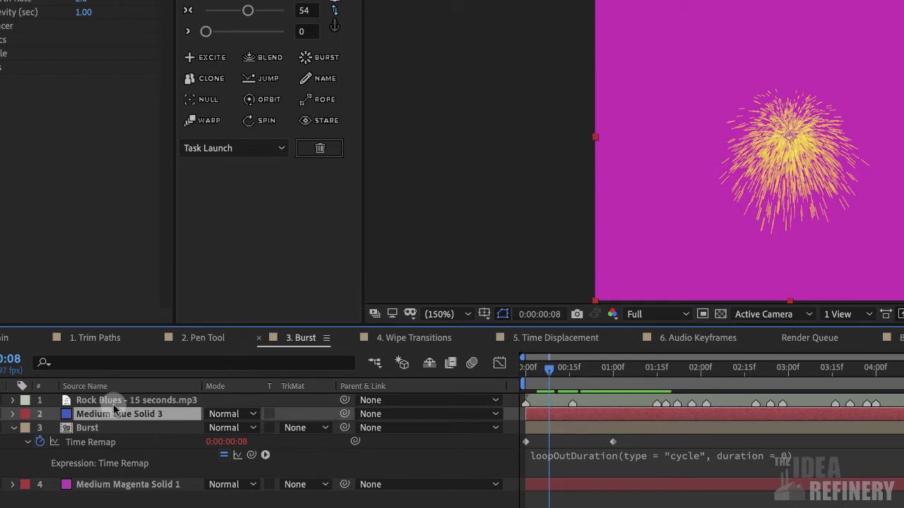
{"action": "key", "text": "Return"}
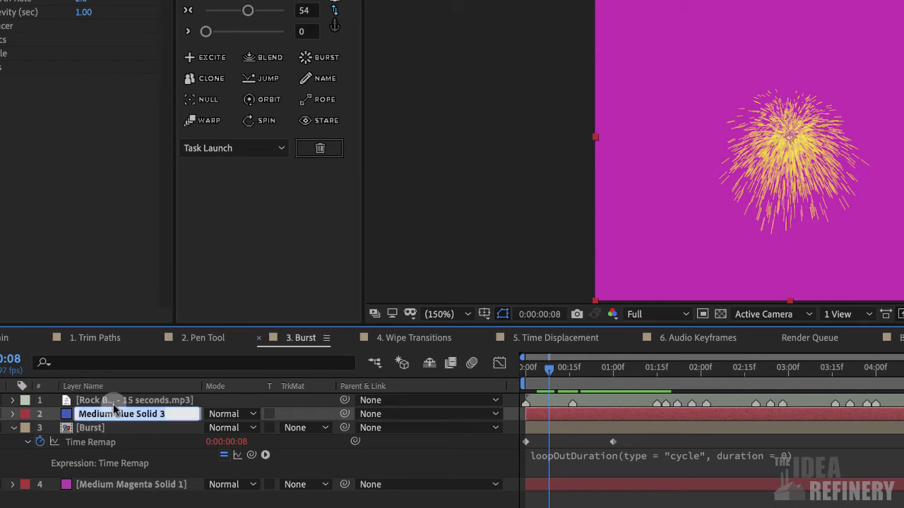
{"action": "type", "text": "Particles"}
{"action": "key", "text": "Return"}
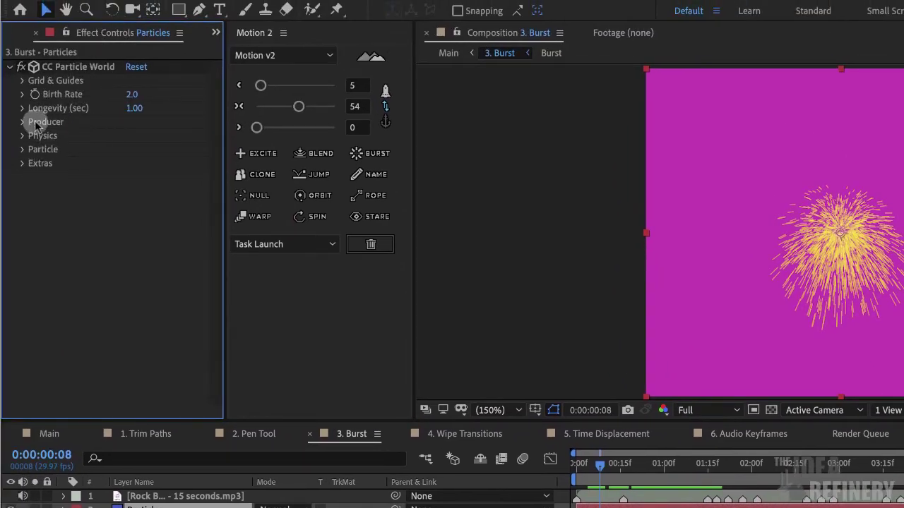
- Set the particle type to Textured QuadPolygon and choose the Burst layer as its texture layer
{"action": "left_click", "coordinate": [22, 150]}
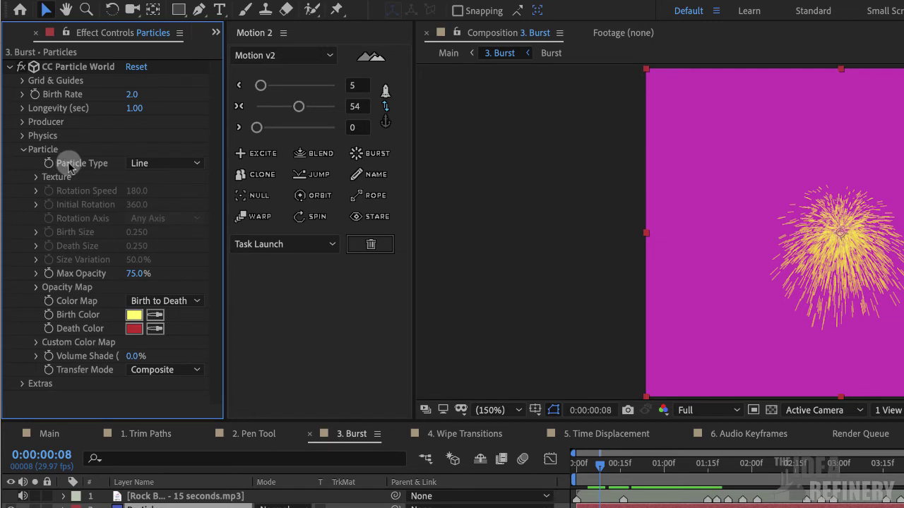
{"action": "left_click", "coordinate": [197, 164]}
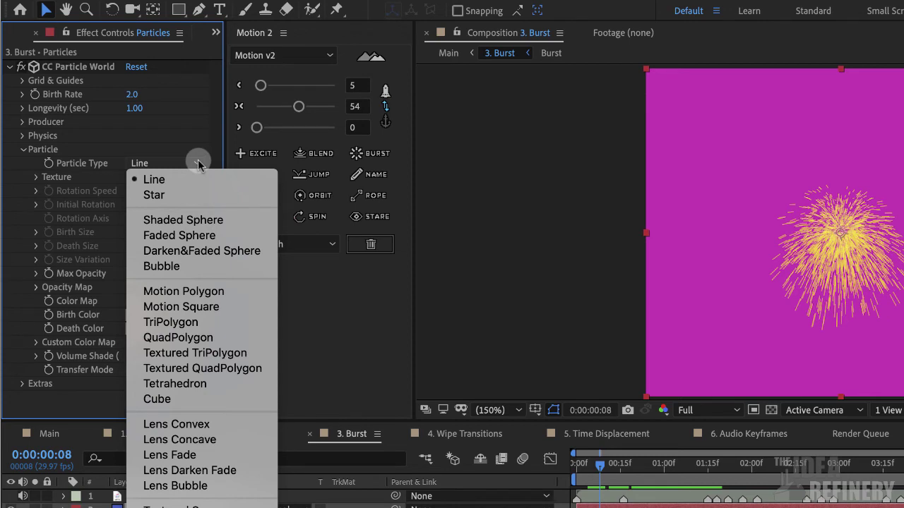
{"action": "left_click", "coordinate": [214, 368]}
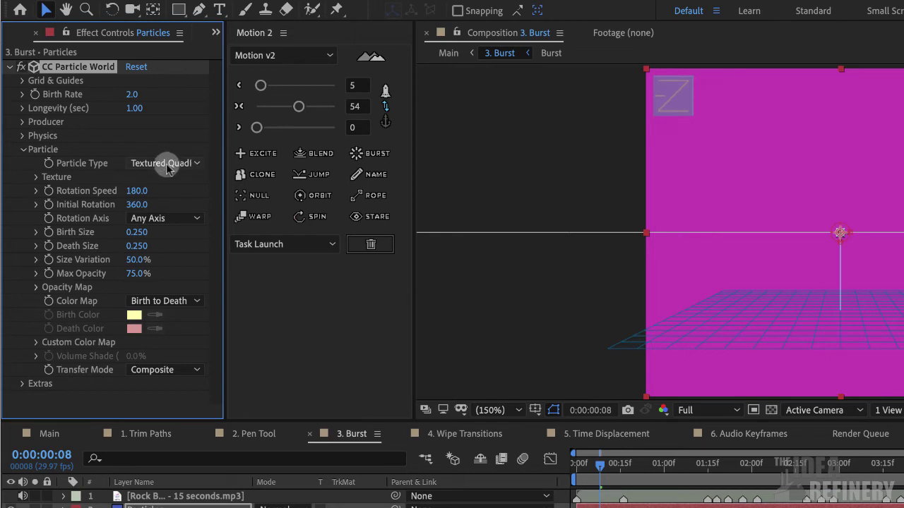
{"action": "left_click", "coordinate": [36, 177]}
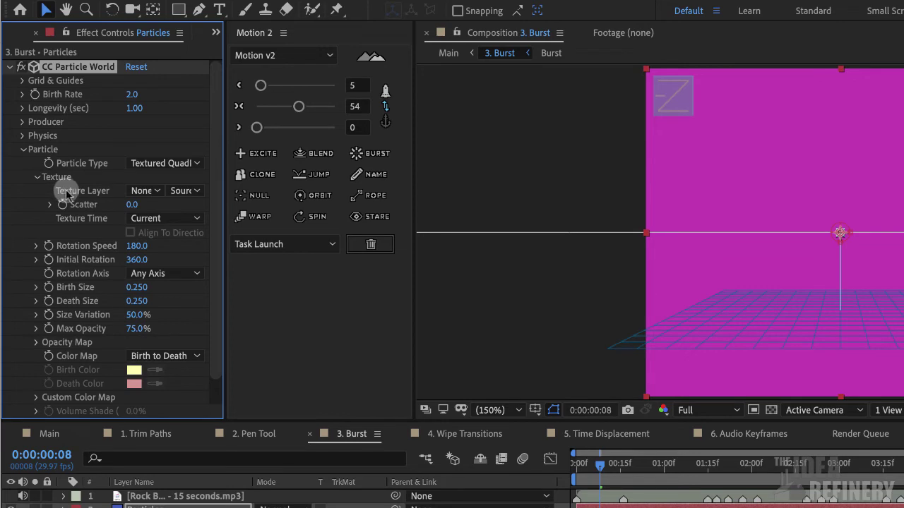
{"action": "left_click", "coordinate": [158, 192]}
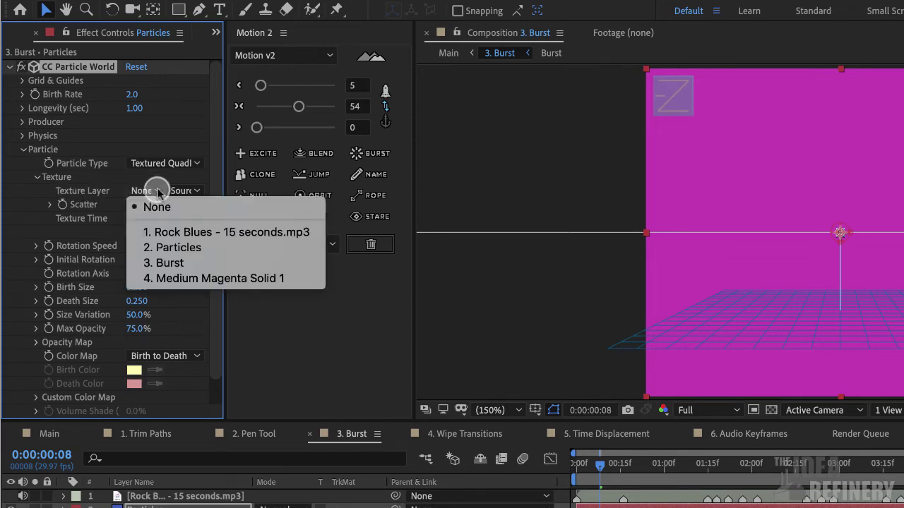
{"action": "left_click", "coordinate": [169, 262]}
- Preview the textured particles up close and move the current time to the audio marker at 0:00:00:16
{"action": "key", "text": "space"}
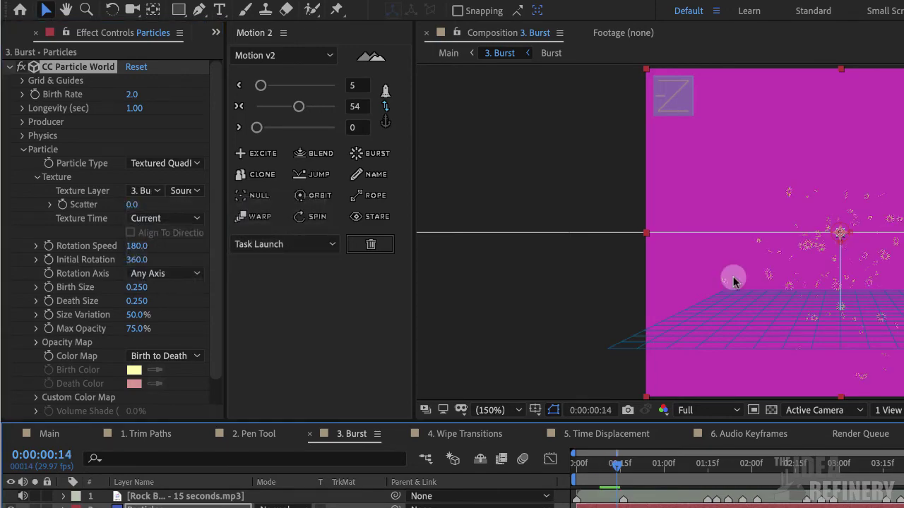
{"action": "scroll", "coordinate": [732, 276], "scroll_direction": "up", "scroll_amount": 1}
{"action": "scroll", "coordinate": [732, 279], "scroll_direction": "up", "scroll_amount": 1}
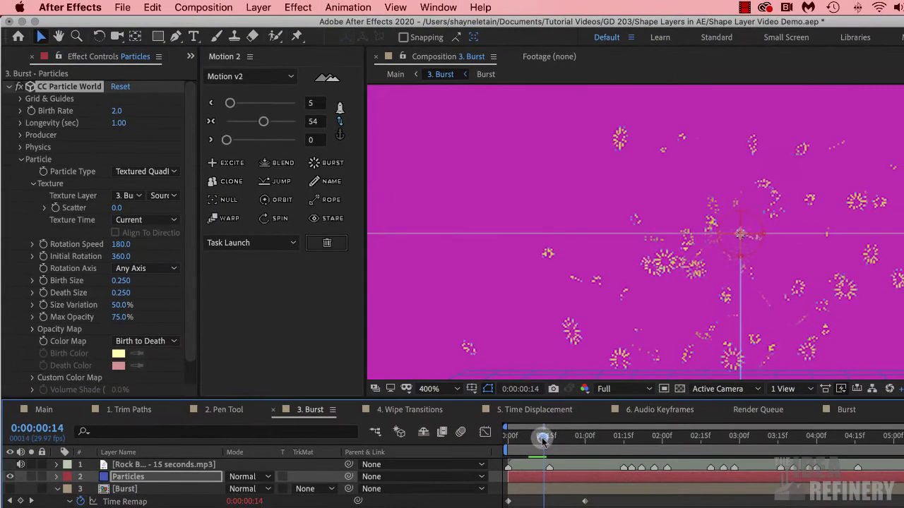
{"action": "left_click", "coordinate": [622, 467]}
{"action": "mouse_move", "coordinate": [548, 441]}
{"action": "left_mouse_down"}
{"action": "mouse_move", "coordinate": [515, 436]}
{"action": "mouse_move", "coordinate": [547, 450]}
{"action": "left_mouse_up"}
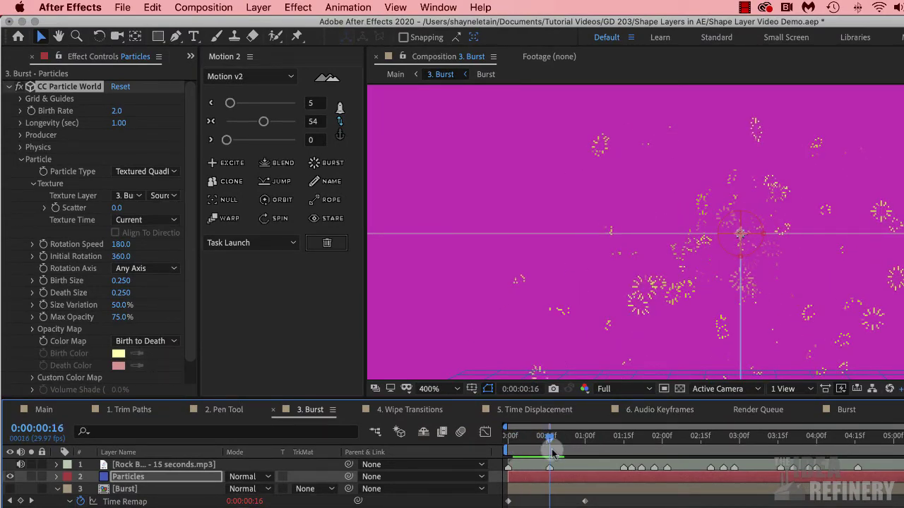
{"action": "scroll", "coordinate": [199, 219], "scroll_direction": "down", "scroll_amount": 2}
{"action": "scroll", "coordinate": [194, 170], "scroll_direction": "up", "scroll_amount": 2}
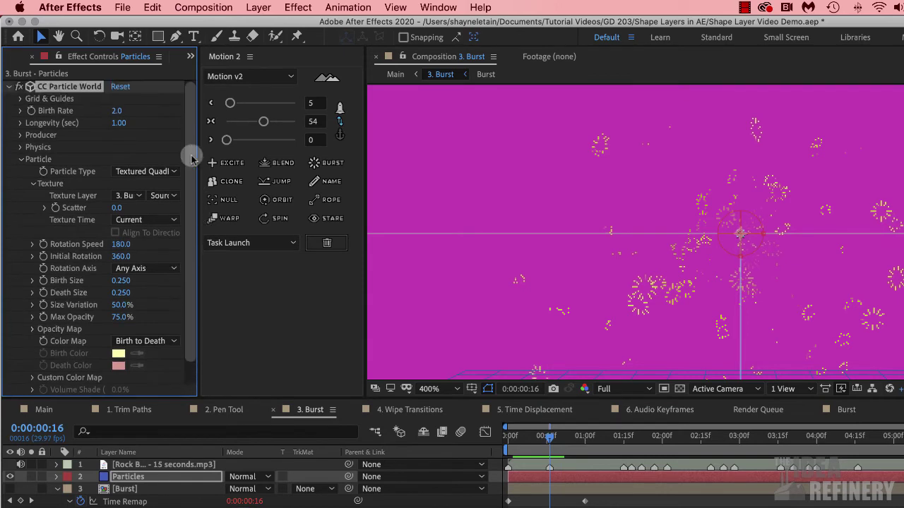
{"action": "scroll", "coordinate": [193, 190], "scroll_direction": "down", "scroll_amount": 2}
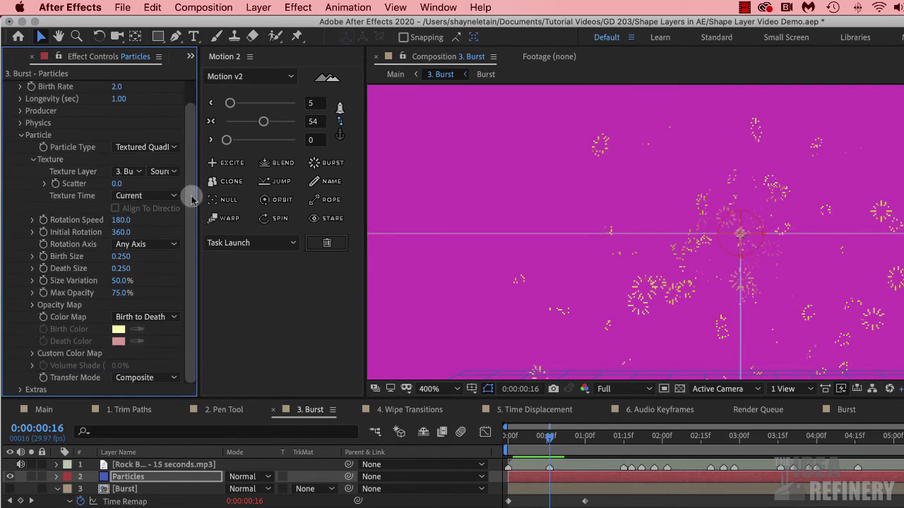
{"action": "left_click", "coordinate": [28, 135]}
{"action": "left_click", "coordinate": [34, 146]}
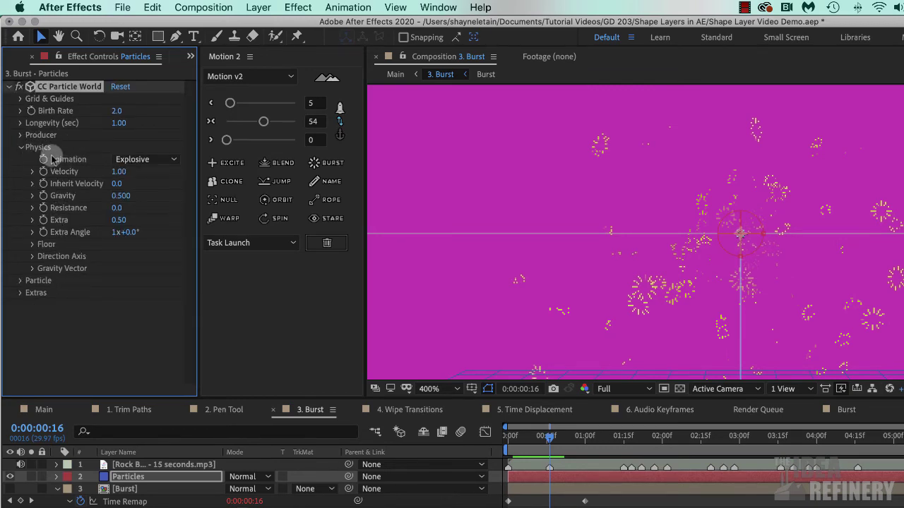
{"action": "left_click", "coordinate": [20, 147]}
{"action": "mouse_move", "coordinate": [549, 436]}
{"action": "left_mouse_down"}
{"action": "mouse_move", "coordinate": [510, 439]}
{"action": "mouse_move", "coordinate": [548, 443]}
{"action": "left_mouse_up"}
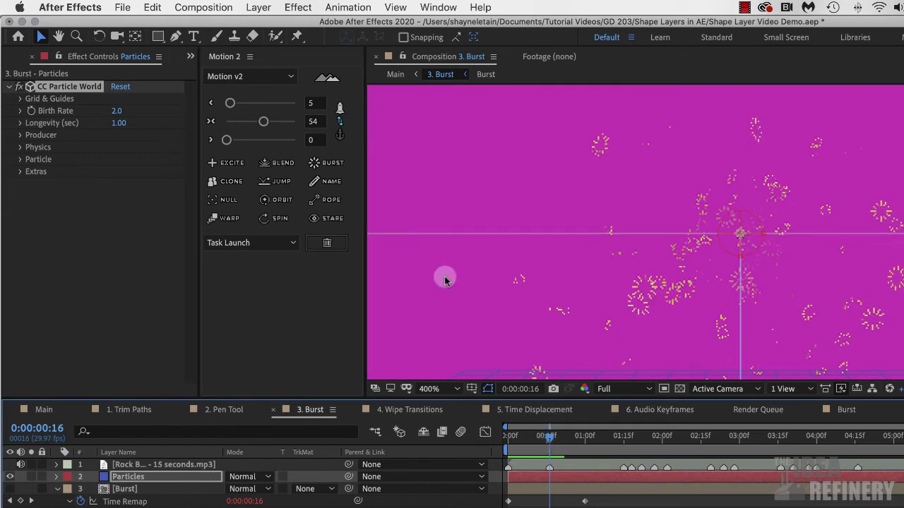
- Set the particles' Rotation Axis to Z Axis
{"action": "left_click", "coordinate": [19, 159]}
{"action": "left_click_drag", "start_coordinate": [191, 196], "coordinate": [195, 221]}
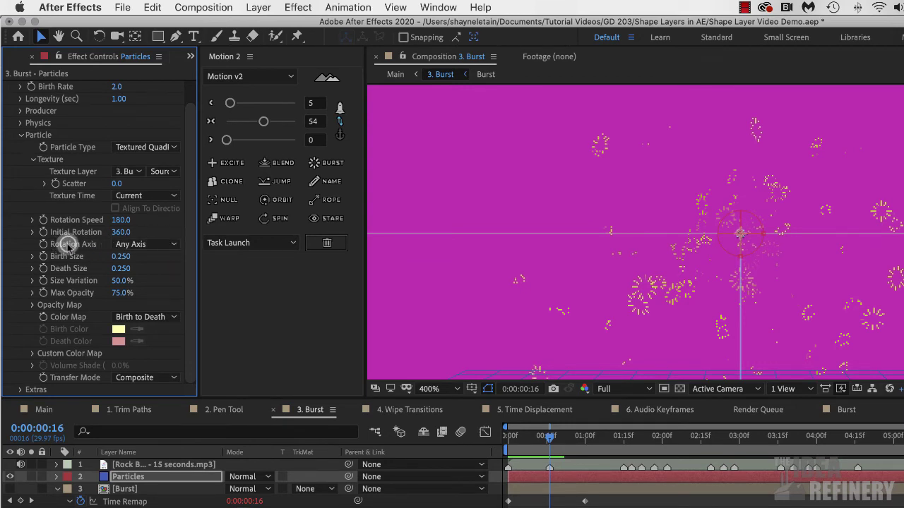
{"action": "left_click", "coordinate": [174, 245]}
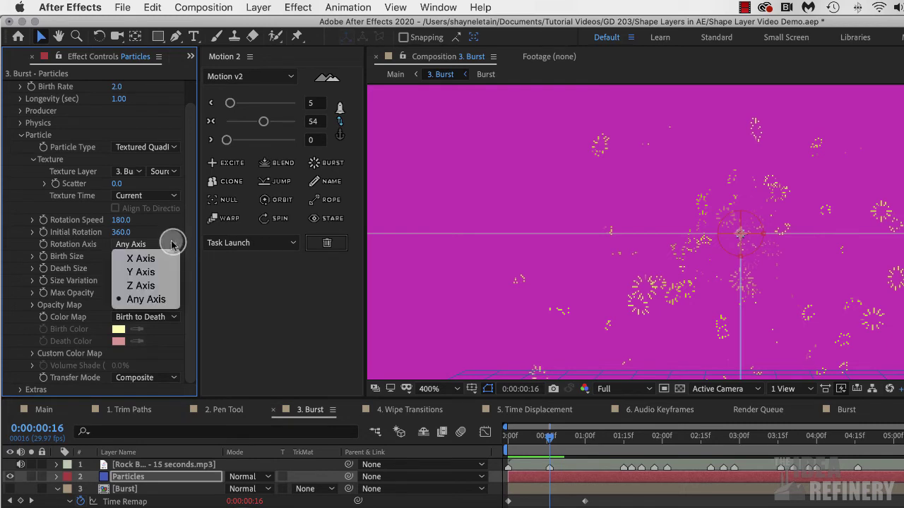
{"action": "left_click", "coordinate": [144, 286]}
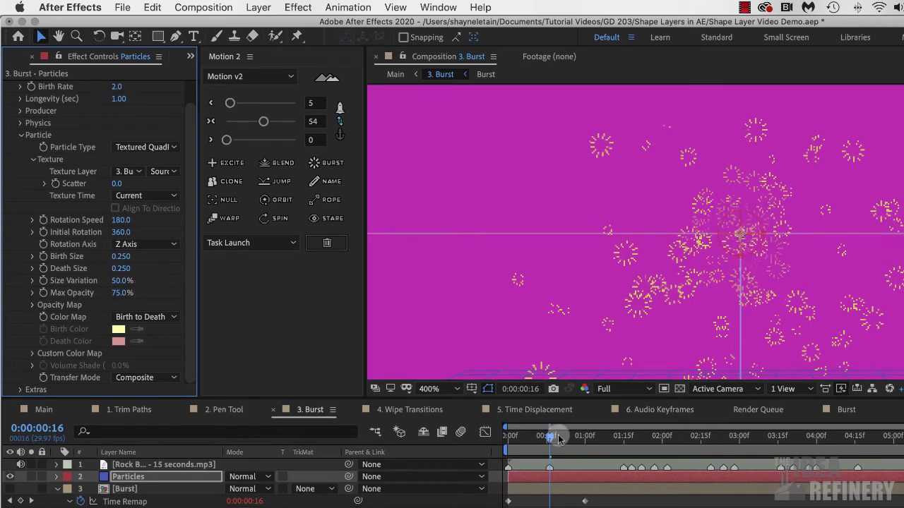
- Set the particles' Birth Size to 1 and their Death Size to 0
{"action": "mouse_move", "coordinate": [118, 256]}
{"action": "left_mouse_down"}
{"action": "mouse_move", "coordinate": [142, 247]}
{"action": "mouse_move", "coordinate": [123, 254]}
{"action": "left_mouse_up"}
{"action": "left_click", "coordinate": [120, 257]}
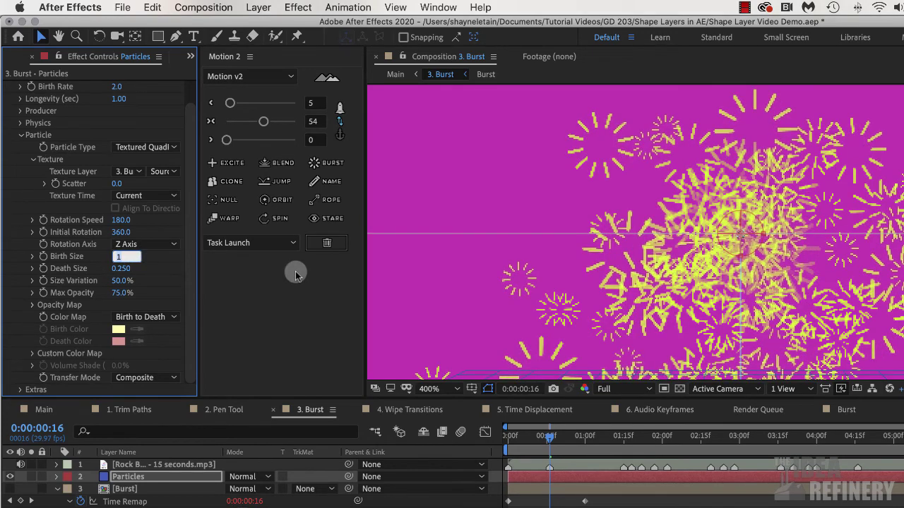
{"action": "key", "text": "Return"}
{"action": "left_click", "coordinate": [122, 269]}
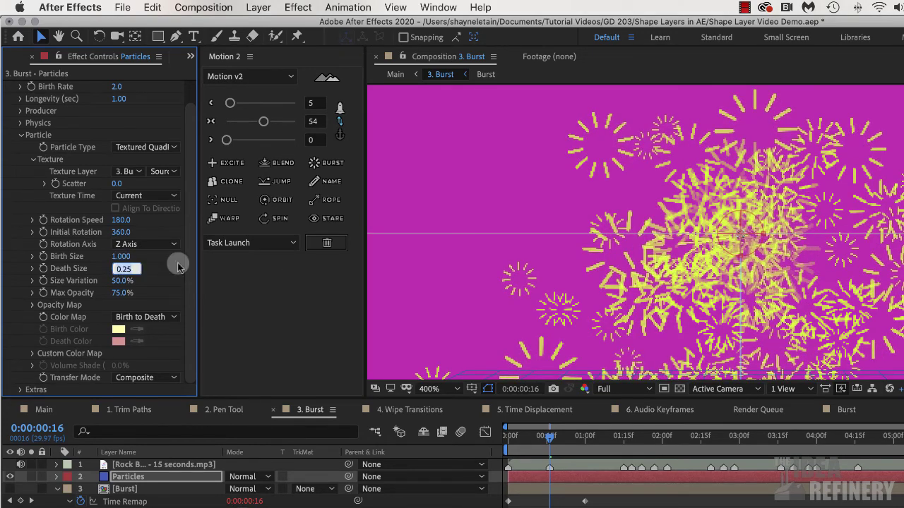
{"action": "type", "text": "0"}
{"action": "key", "text": "Return"}
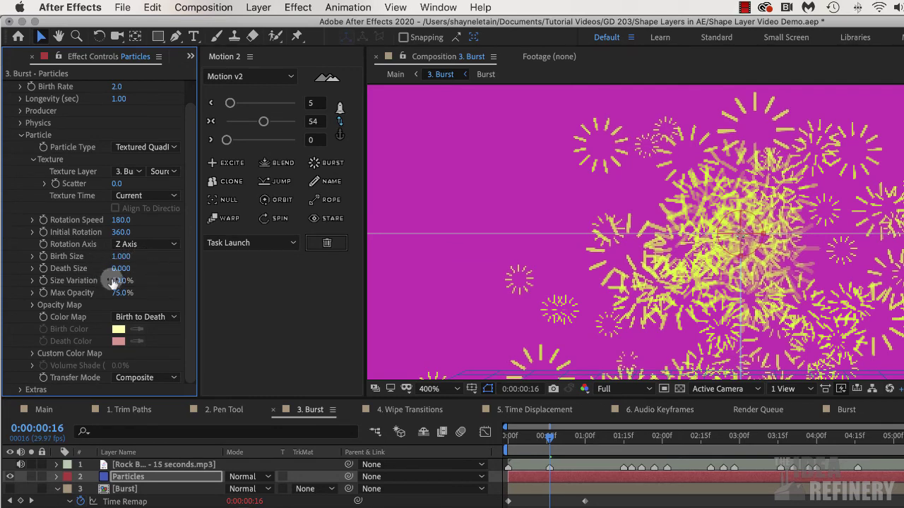
- Set the particles' Max Opacity to 100% and preview the animation from the first frame
{"action": "left_click_drag", "start_coordinate": [112, 282], "coordinate": [121, 284]}
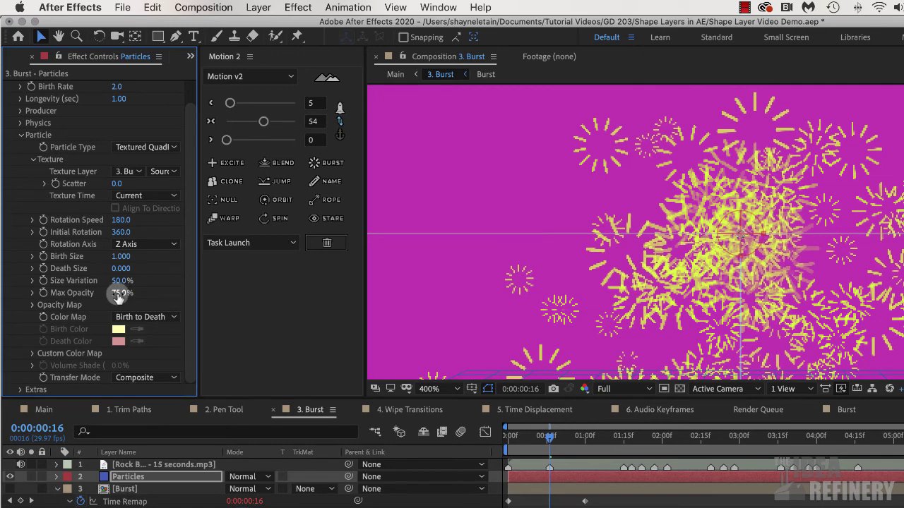
{"action": "left_click_drag", "start_coordinate": [118, 296], "coordinate": [191, 278]}
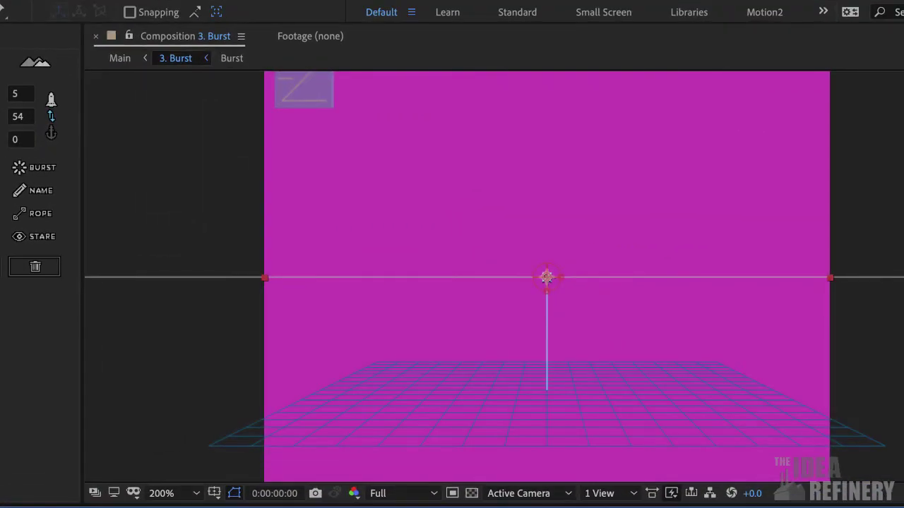
{"action": "key", "text": "space"}
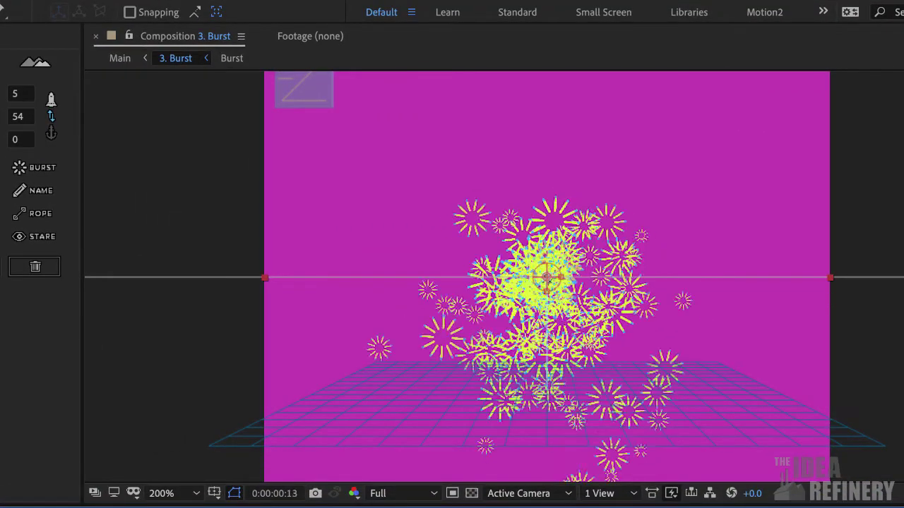
{"action": "key", "text": "space"}
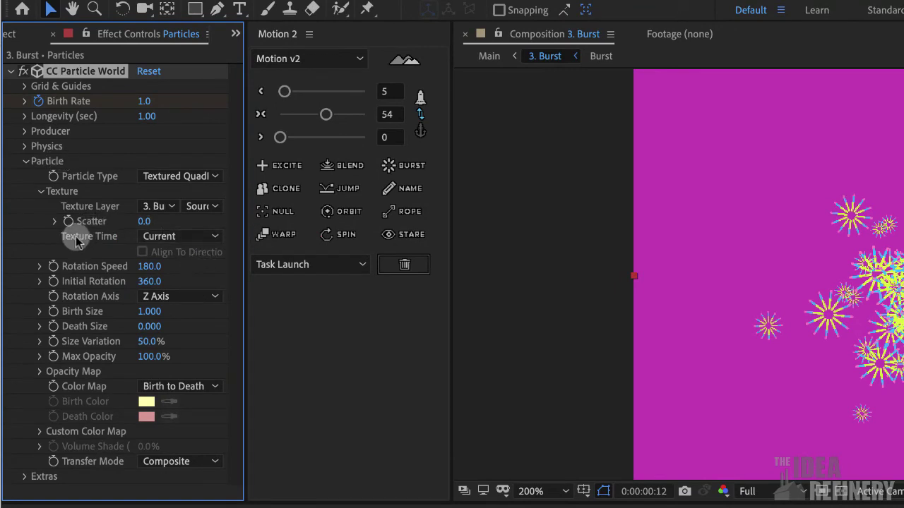
- Set the Texture Time to Birth, preview the bursts and scrub to 0:00:00:16
{"action": "left_click", "coordinate": [213, 238]}
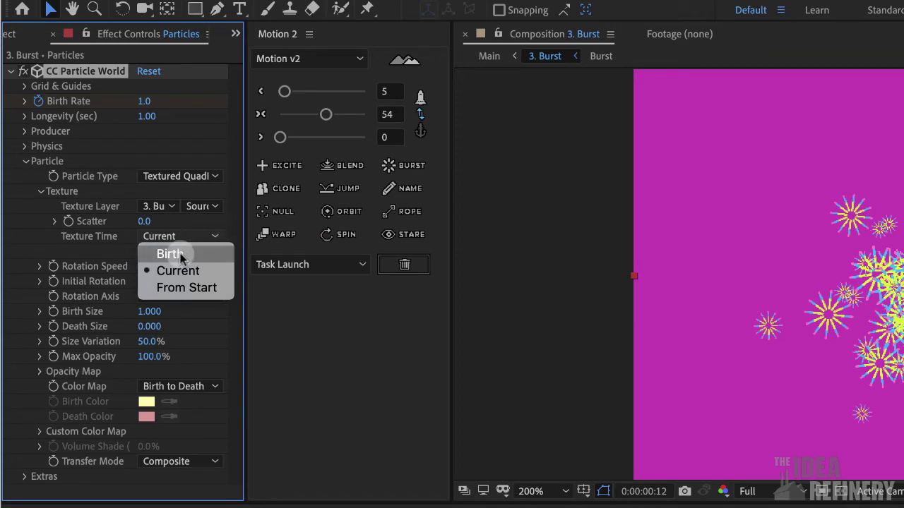
{"action": "left_click", "coordinate": [182, 255]}
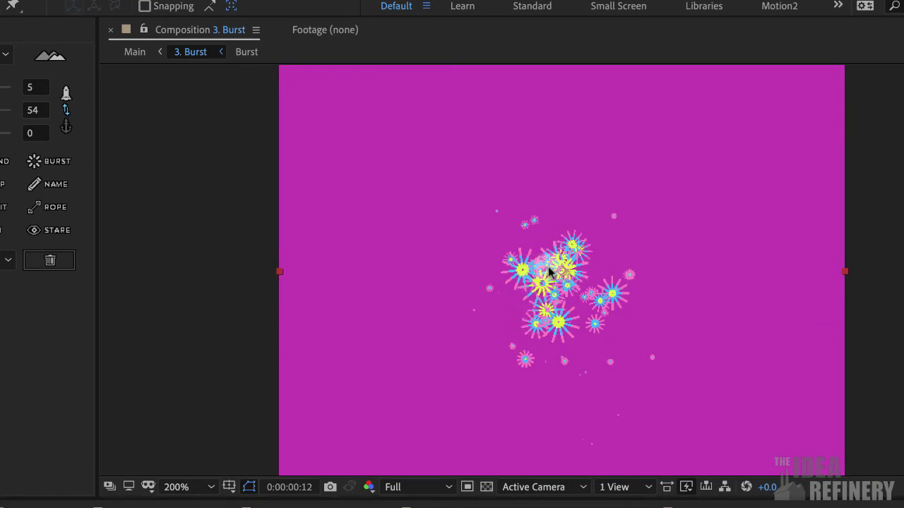
{"action": "key", "text": "space"}
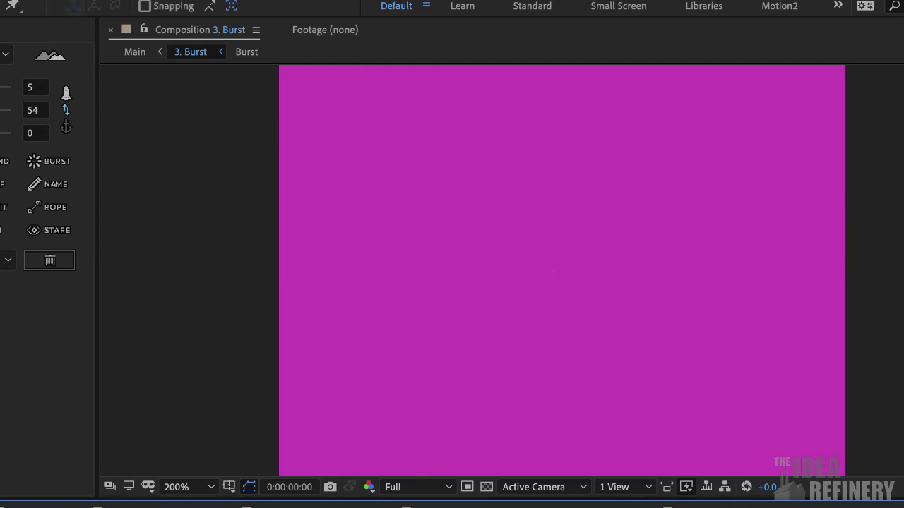
{"action": "left_click", "coordinate": [308, 467]}
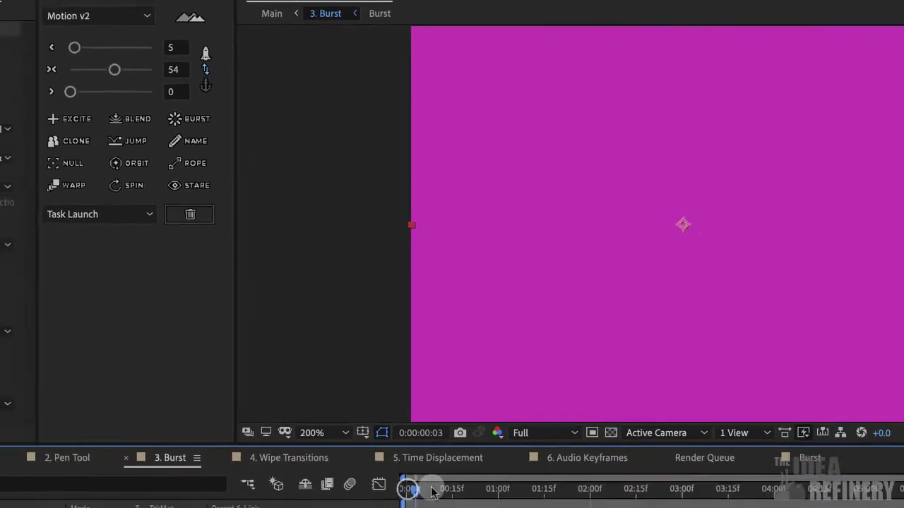
{"action": "left_click_drag", "start_coordinate": [579, 417], "coordinate": [624, 416]}
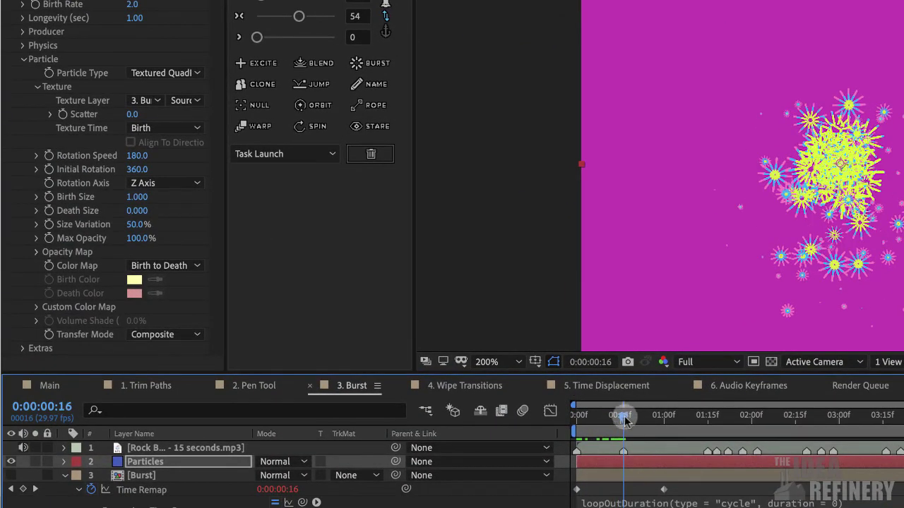
- Set the particles' Gravity to 0 in the physics settings and scrub through the animation to check their spread
{"action": "left_click", "coordinate": [24, 60]}
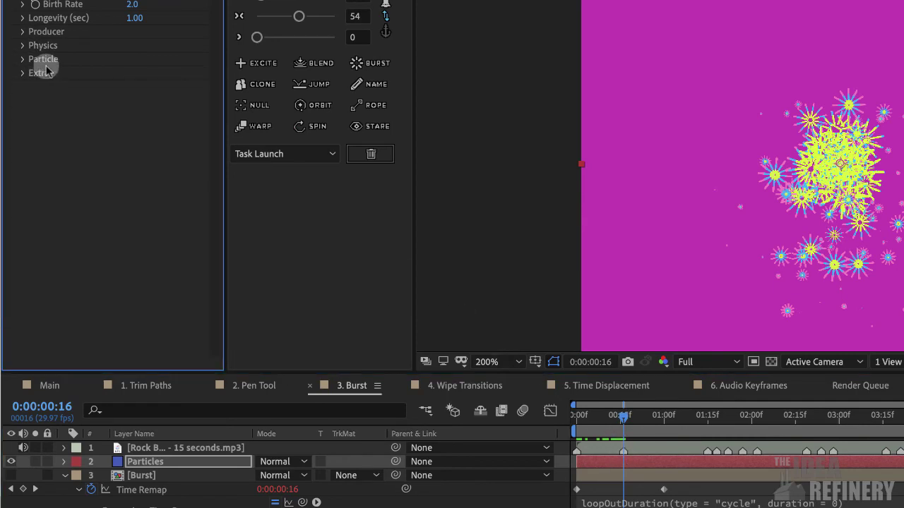
{"action": "left_click", "coordinate": [23, 46]}
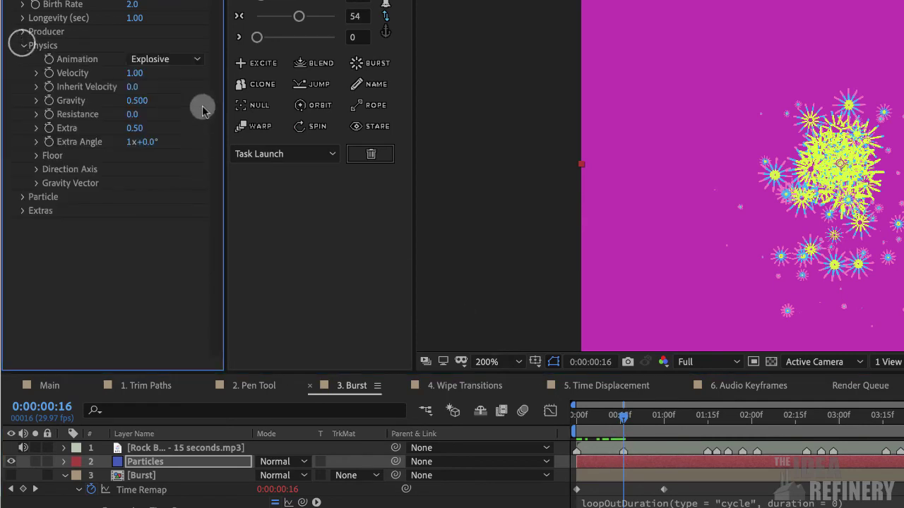
{"action": "left_click", "coordinate": [136, 101]}
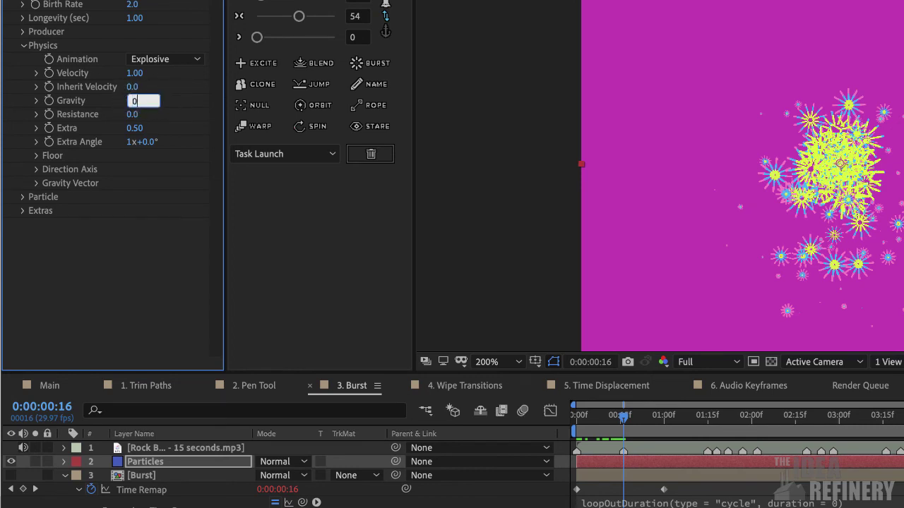
{"action": "key", "text": "Return"}
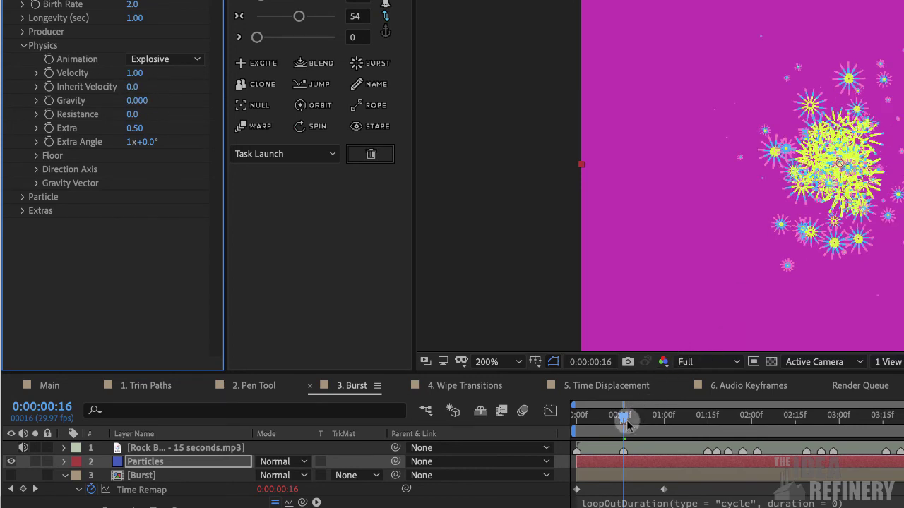
{"action": "left_click_drag", "start_coordinate": [631, 420], "coordinate": [713, 422]}
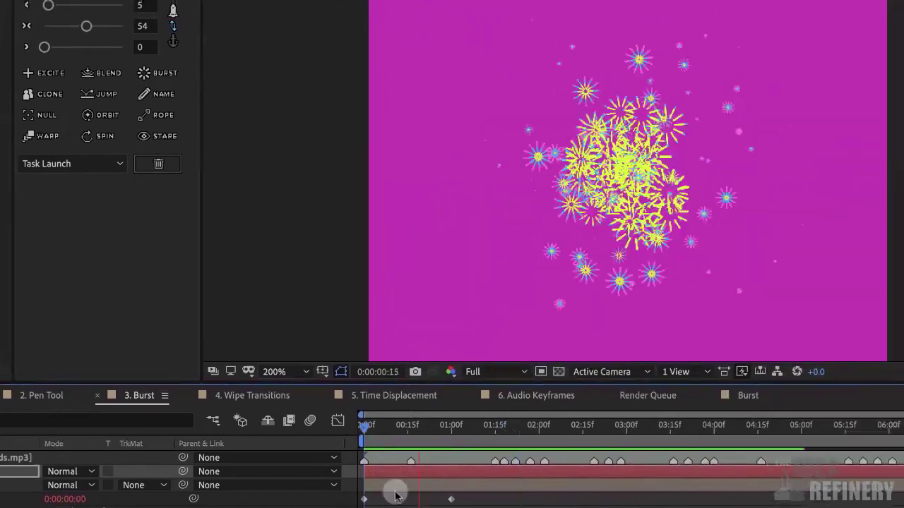
{"action": "left_click_drag", "start_coordinate": [484, 425], "coordinate": [377, 459]}
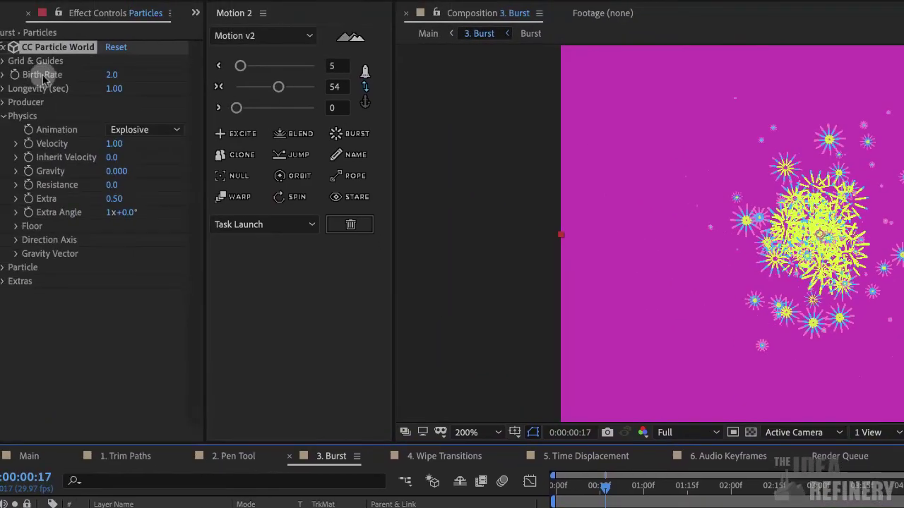
- Set the particles' Birth Rate to 1 and preview the thinner burst
{"action": "left_click", "coordinate": [44, 75]}
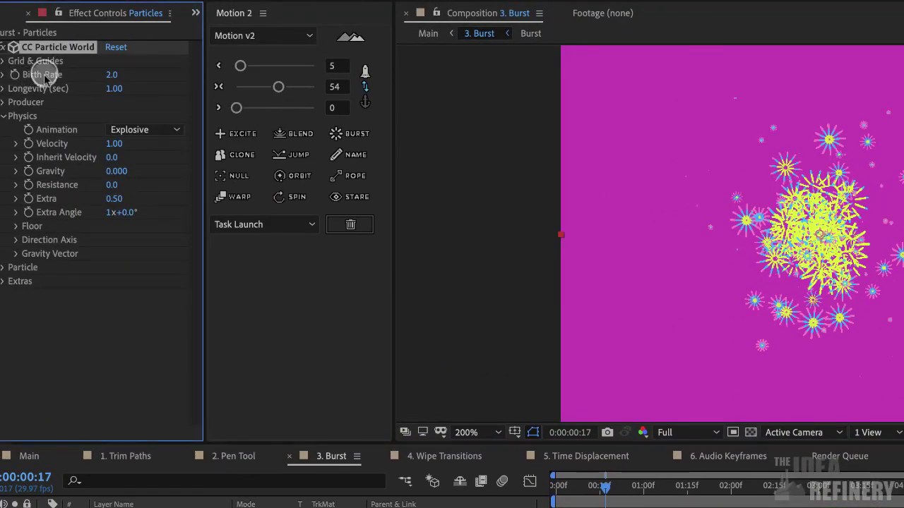
{"action": "left_click", "coordinate": [111, 75]}
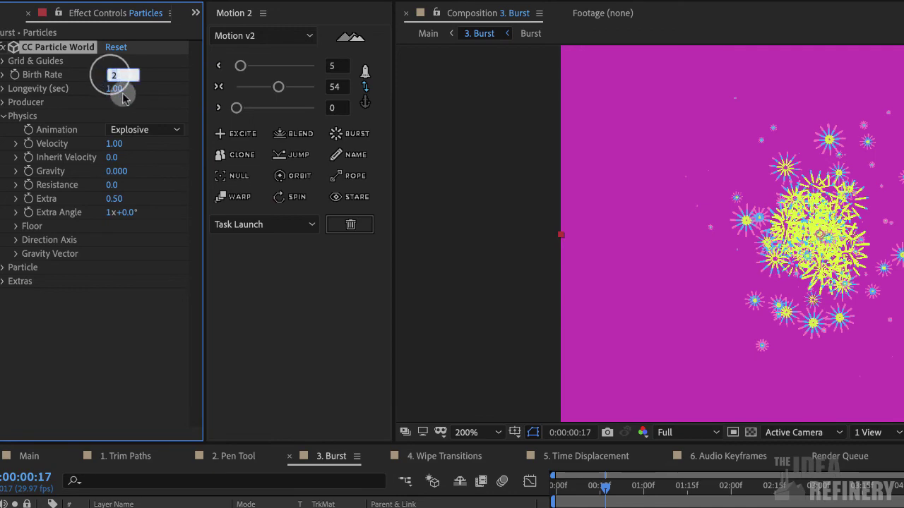
{"action": "type", "text": "1"}
{"action": "key", "text": "Return"}
{"action": "mouse_move", "coordinate": [605, 487]}
{"action": "left_mouse_down"}
{"action": "mouse_move", "coordinate": [589, 493]}
{"action": "mouse_move", "coordinate": [604, 494]}
{"action": "left_mouse_up"}
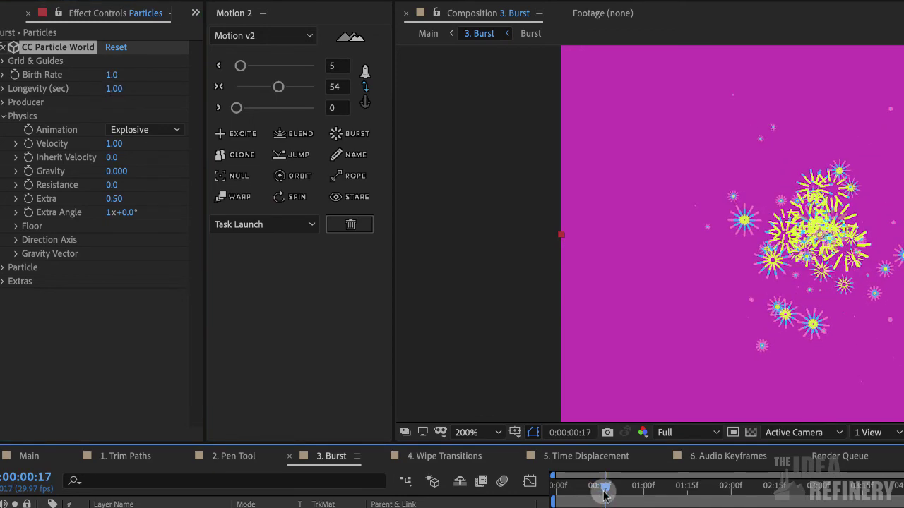
{"action": "key", "text": "space"}
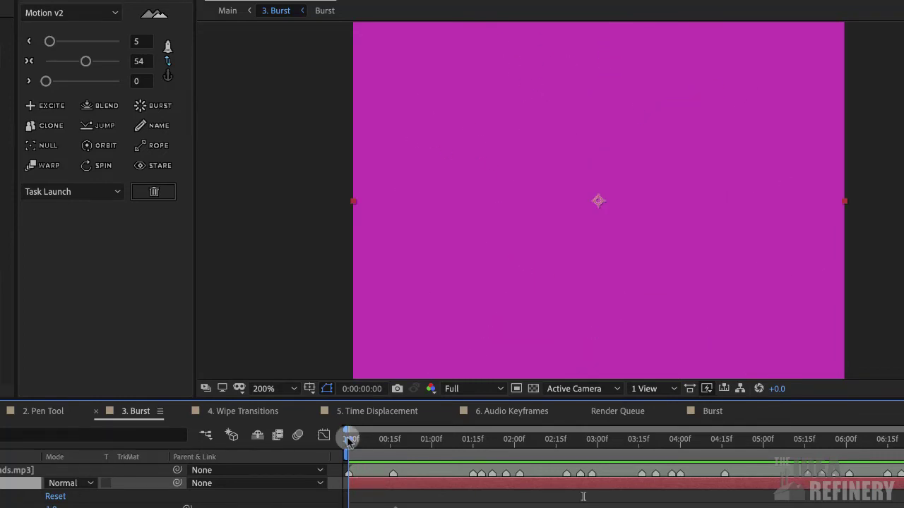
- Play from the first frame, stop at the audio marker at 0:00:00:16 and start keyframing the particles' Birth Rate there at 1.0
{"action": "left_click", "coordinate": [346, 439]}
{"action": "left_click_drag", "start_coordinate": [338, 442], "coordinate": [338, 443]}
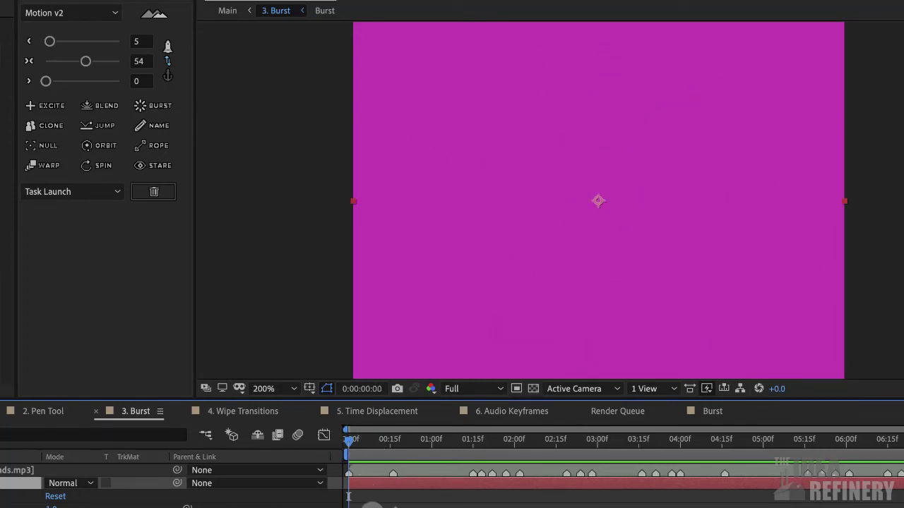
{"action": "key", "text": "space"}
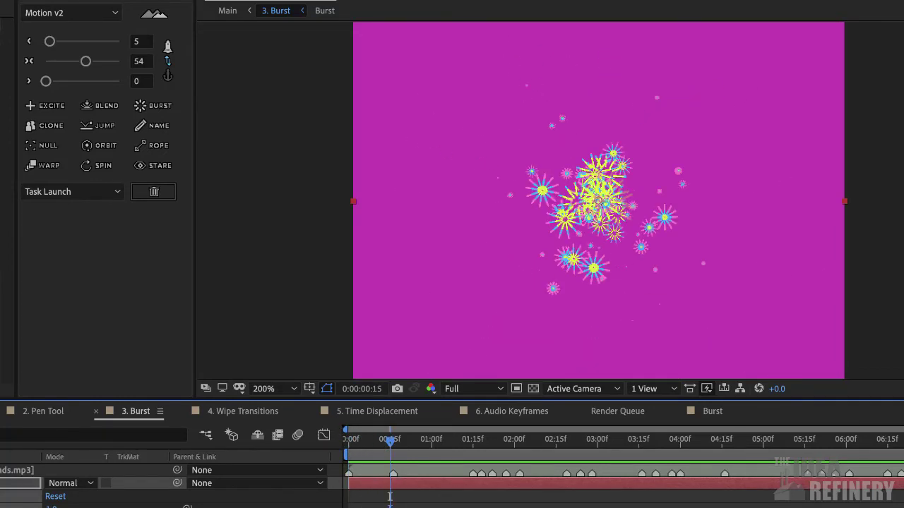
{"action": "key", "text": "space"}
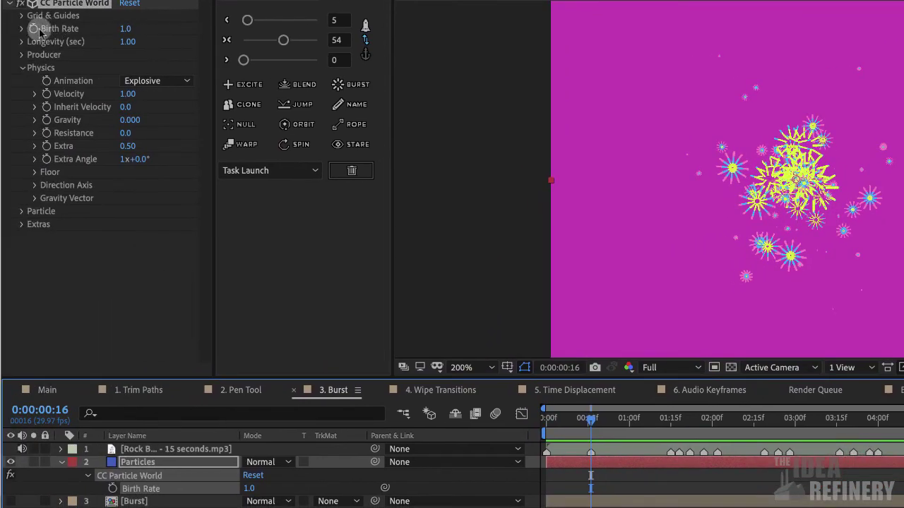
{"action": "left_click", "coordinate": [33, 28]}
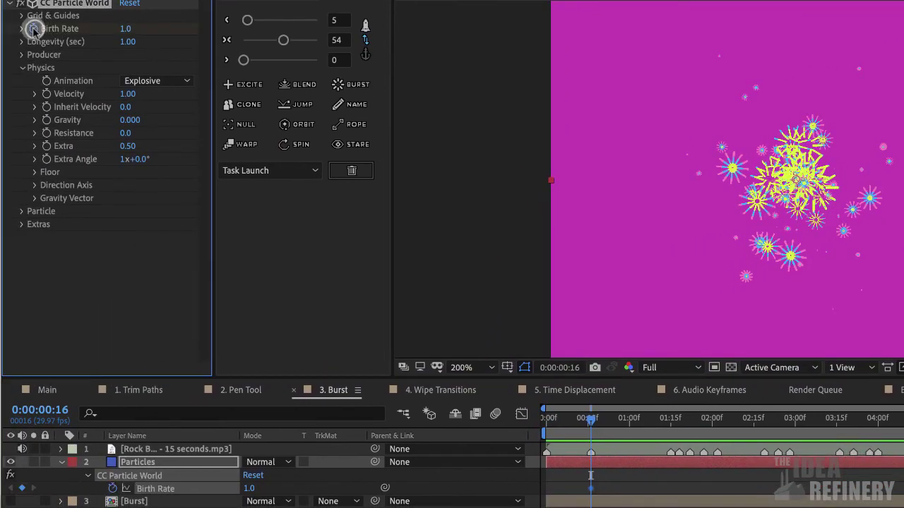
- Move to 0:00:00:18 and keyframe the particles' Birth Rate at 0.0
{"action": "left_click", "coordinate": [591, 419]}
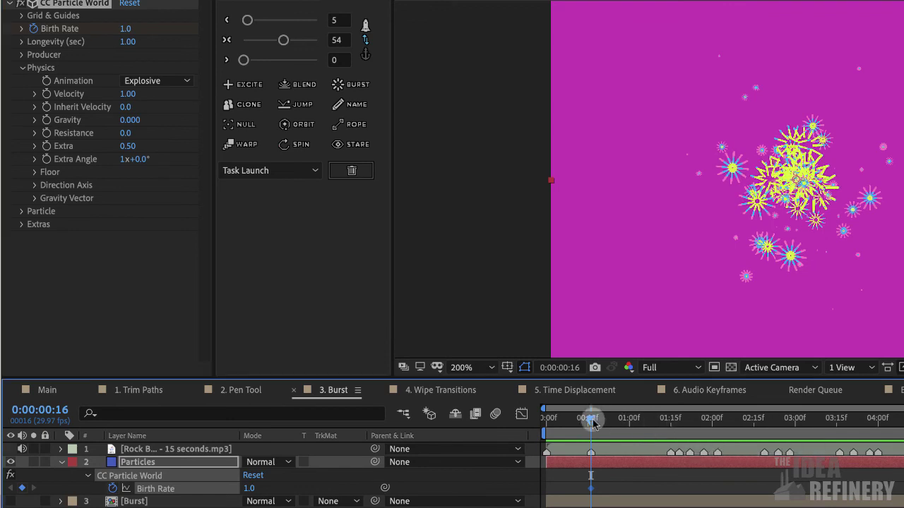
{"action": "mouse_move", "coordinate": [590, 419]}
{"action": "left_mouse_down"}
{"action": "mouse_move", "coordinate": [605, 422]}
{"action": "mouse_move", "coordinate": [587, 420]}
{"action": "mouse_move", "coordinate": [597, 422]}
{"action": "left_mouse_up"}
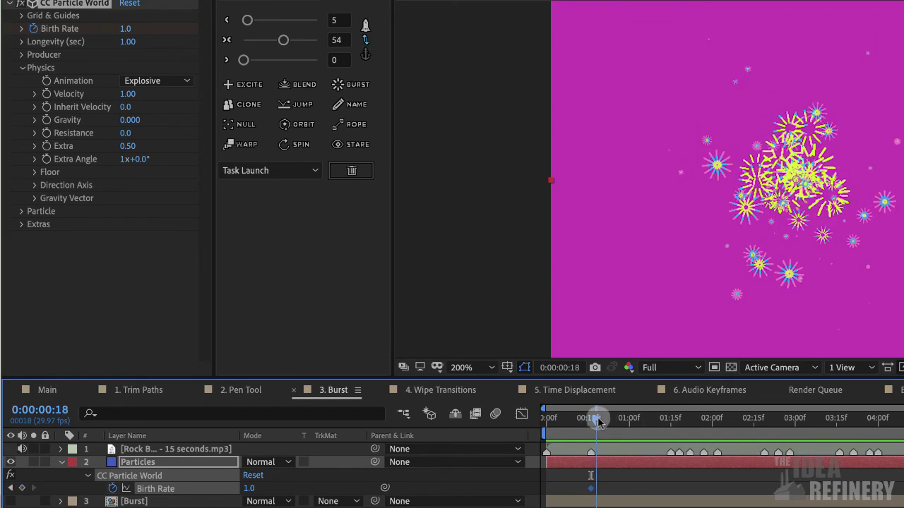
{"action": "left_click", "coordinate": [109, 34]}
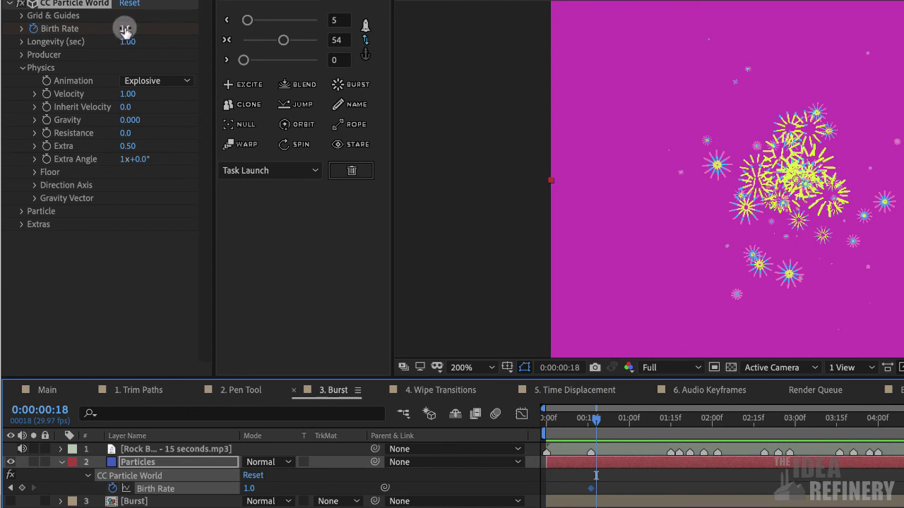
{"action": "left_click_drag", "start_coordinate": [126, 31], "coordinate": [84, 35]}
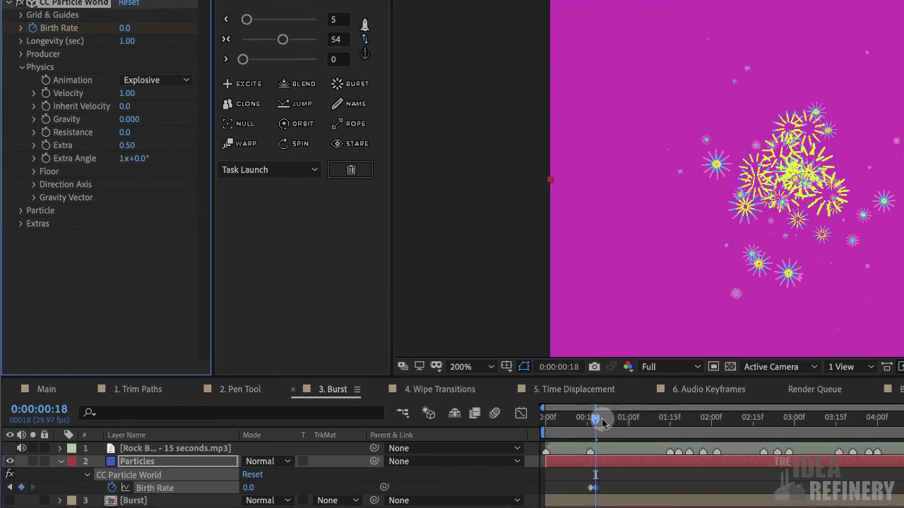
- Preview the animation from the first frame and scrub back to 0:00:00:24 to examine how the particles emit and die out
{"action": "left_click_drag", "start_coordinate": [598, 422], "coordinate": [540, 432]}
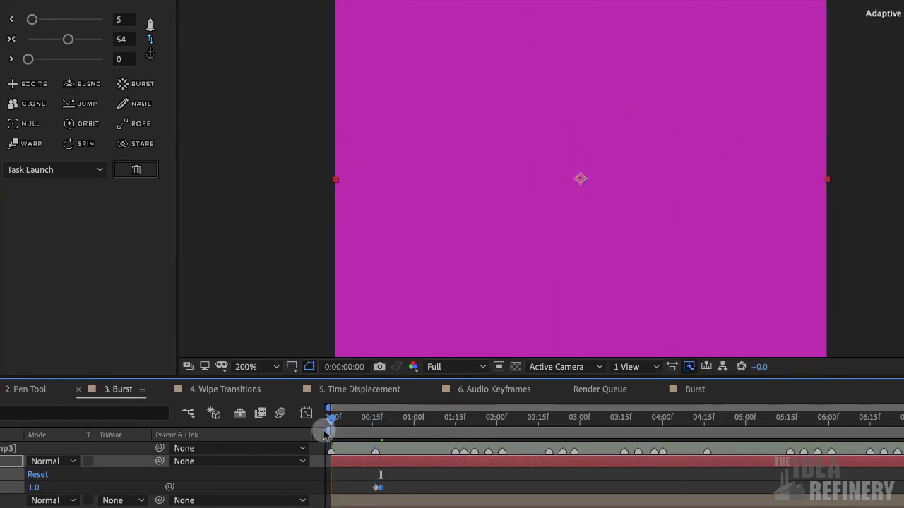
{"action": "left_click", "coordinate": [380, 474]}
{"action": "key", "text": "space"}
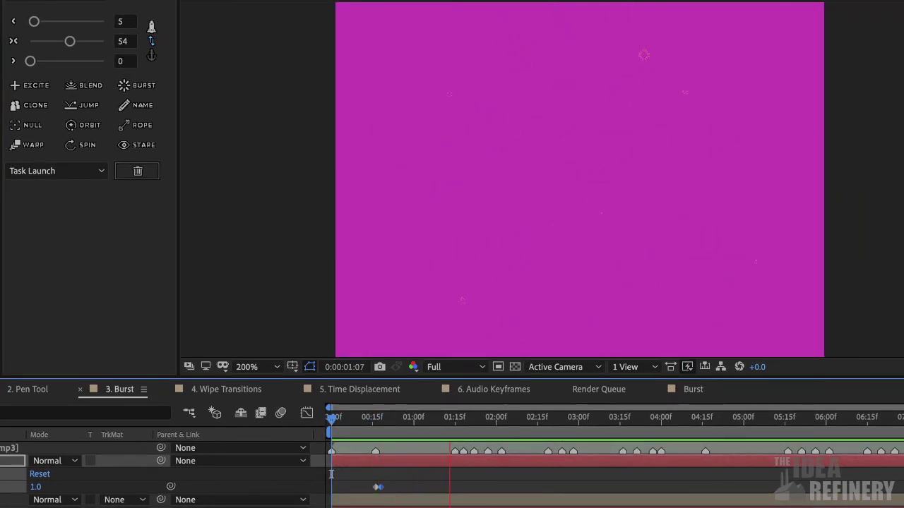
{"action": "left_click", "coordinate": [535, 422]}
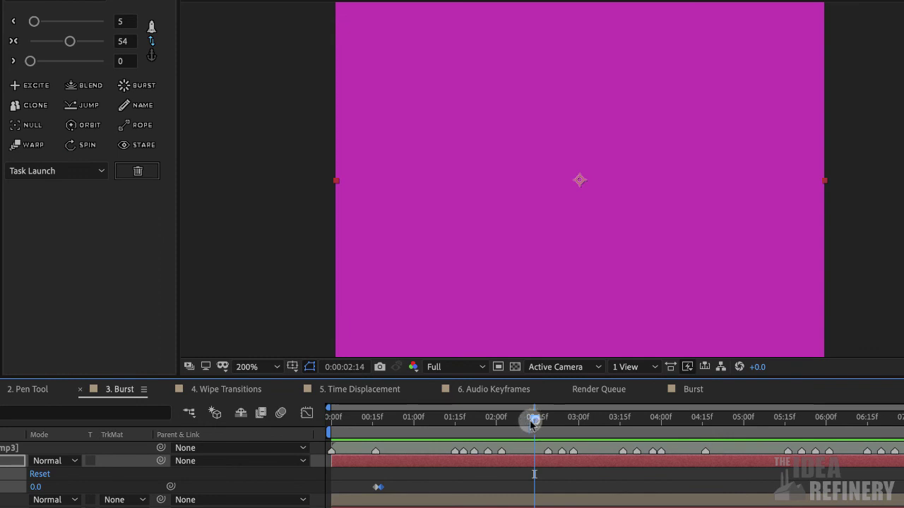
{"action": "key", "text": "Home"}
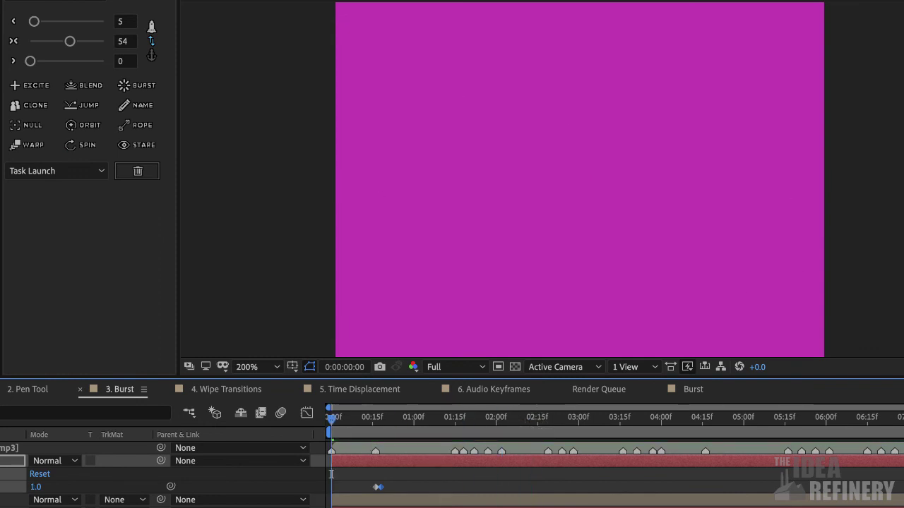
{"action": "key", "text": "space"}
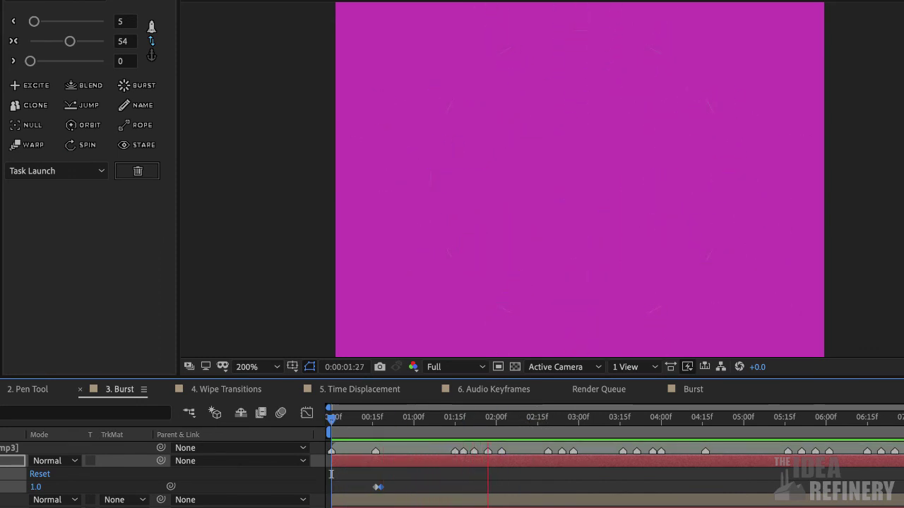
{"action": "left_click", "coordinate": [415, 420]}
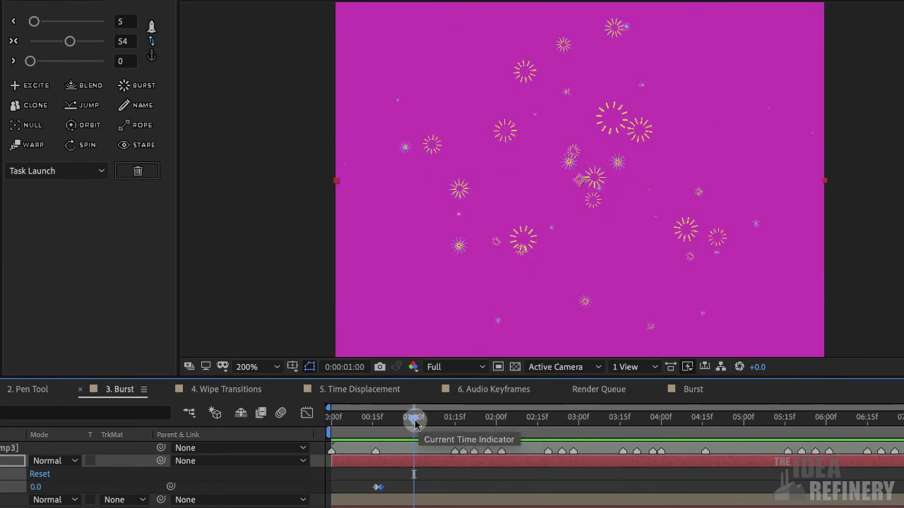
{"action": "left_click_drag", "start_coordinate": [415, 421], "coordinate": [403, 447]}
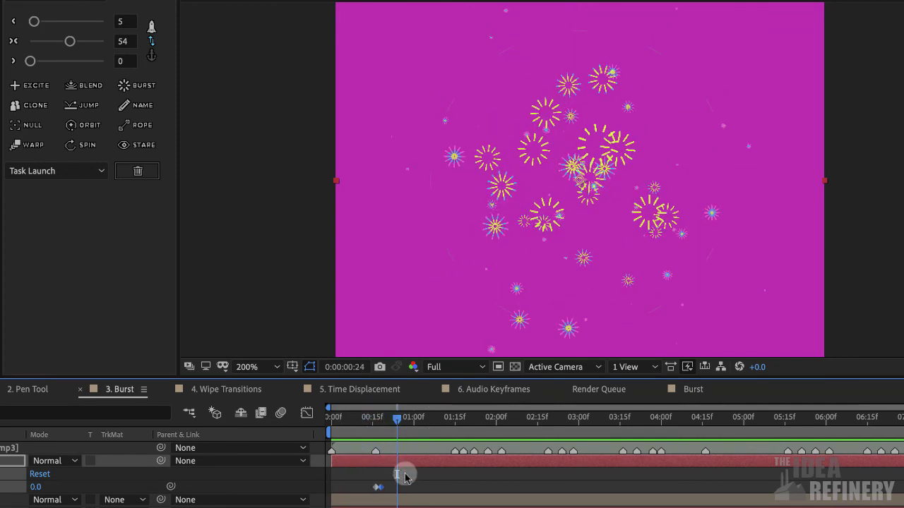